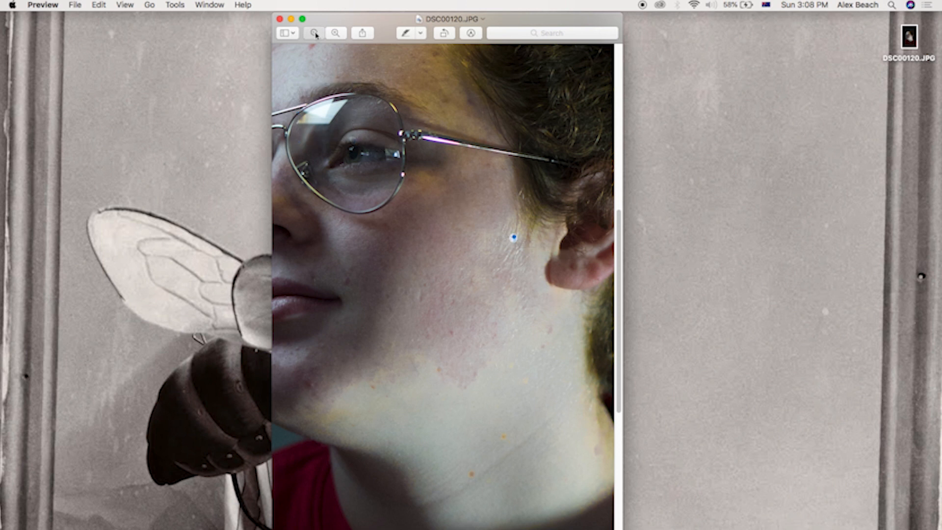
# Step: Inspect the portrait photo DSC00120.JPG in Preview, zooming out to see the whole image
pyautogui.click(315, 33)
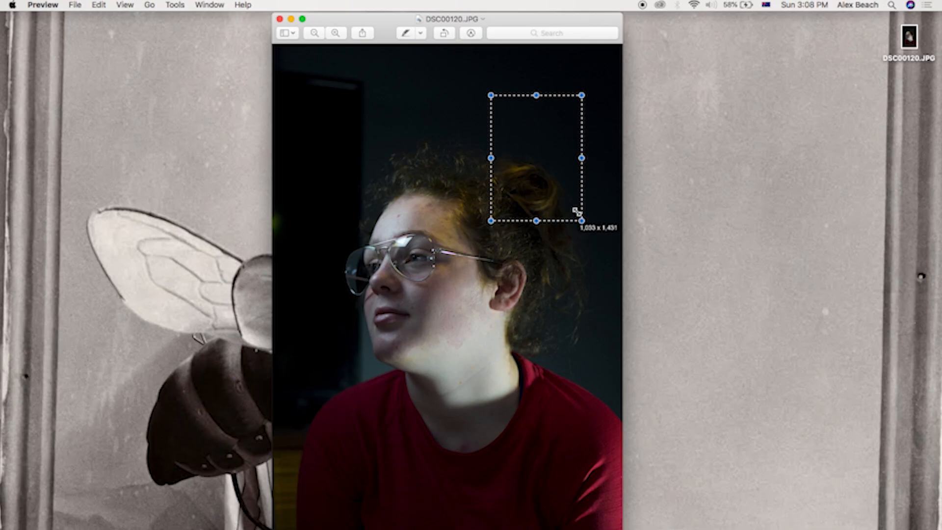
pyautogui.moveTo(579, 213); pyautogui.dragTo(587, 219)
pyautogui.moveTo(420, 116); pyautogui.dragTo(423, 118)
pyautogui.moveTo(292, 139); pyautogui.dragTo(377, 293)
pyautogui.click(422, 82)
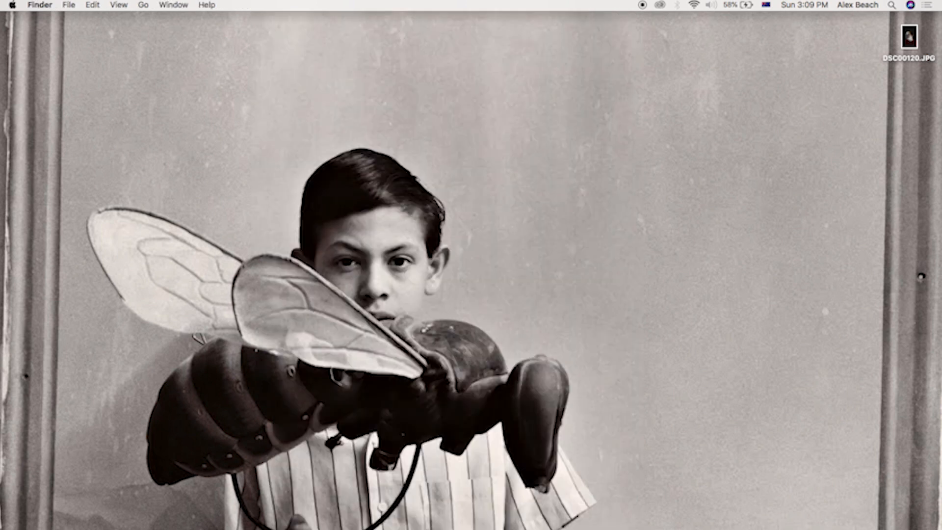
pyautogui.moveTo(915, 44); pyautogui.dragTo(906, 50)
pyautogui.click(800, 98)
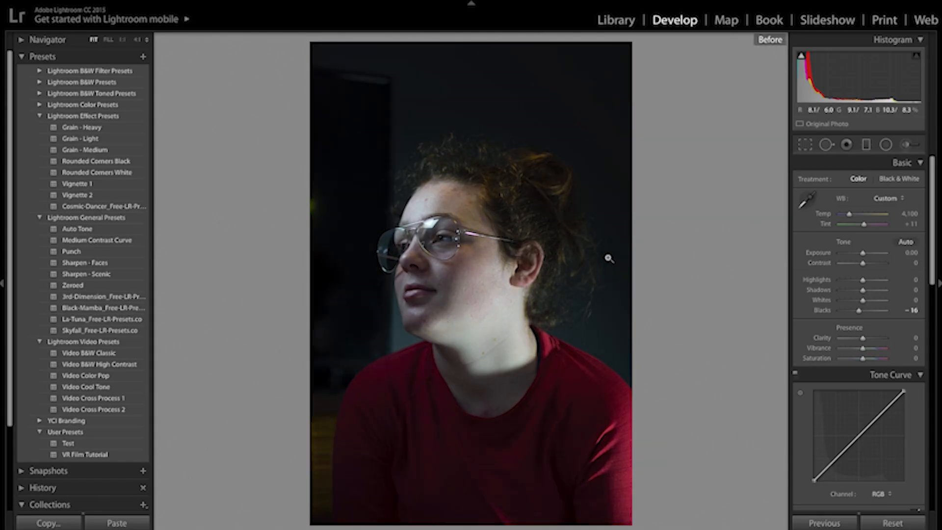
# Step: Compare the photo with and without the yellow saturation and luminance adjustments in Develop
pyautogui.press('\\')
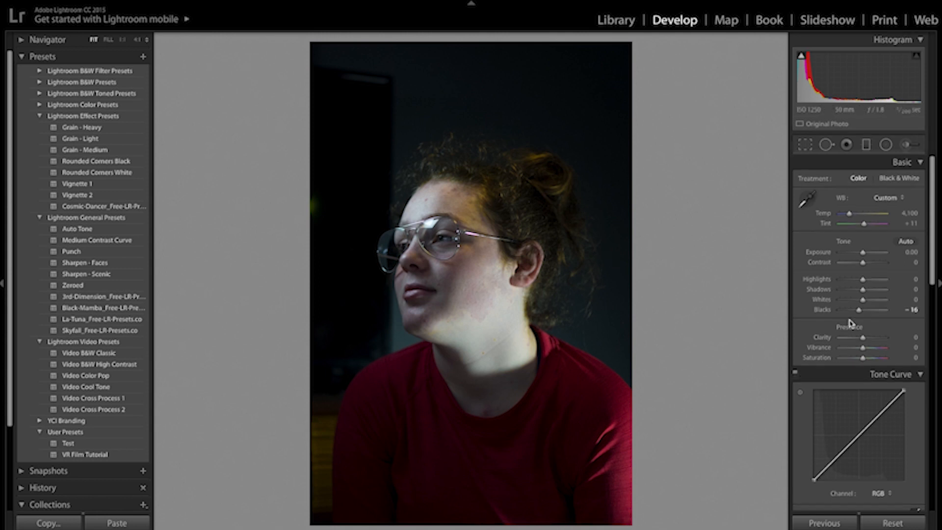
pyautogui.scroll(-8, 851, 323)
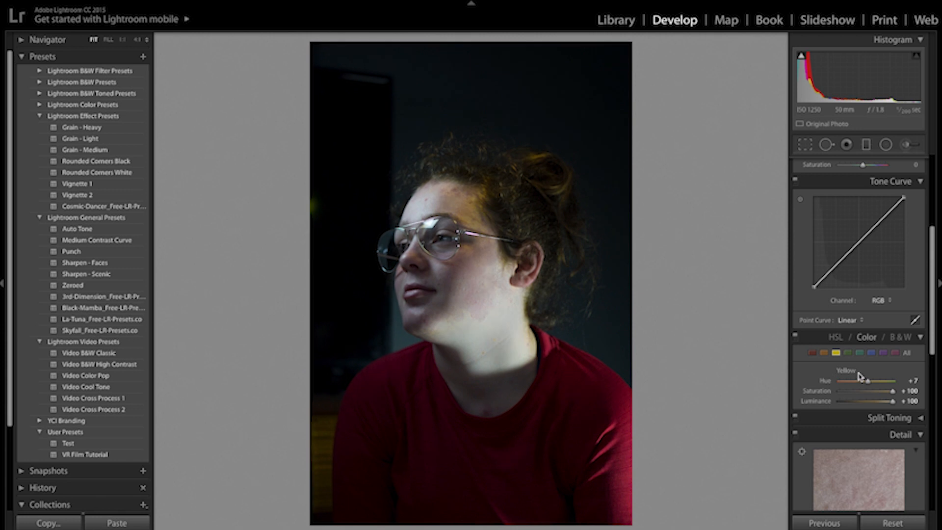
pyautogui.doubleClick(820, 394)
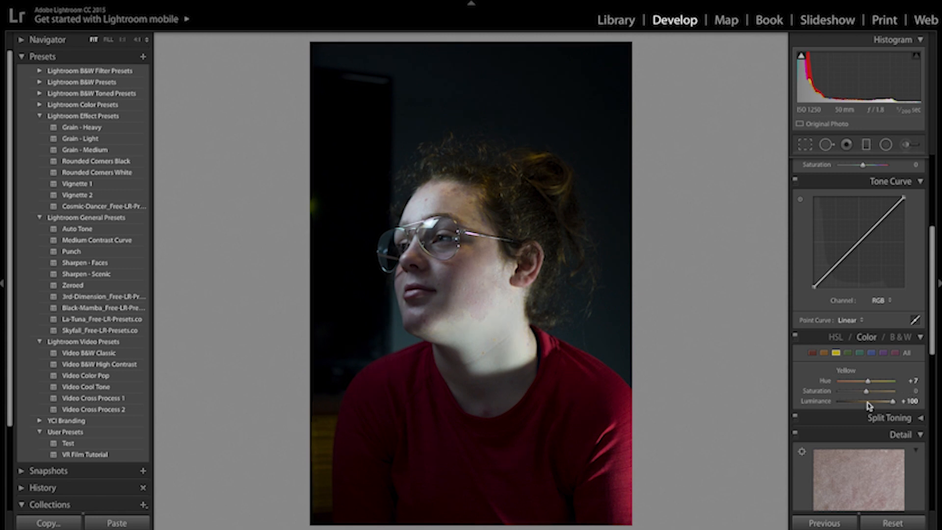
pyautogui.doubleClick(815, 403)
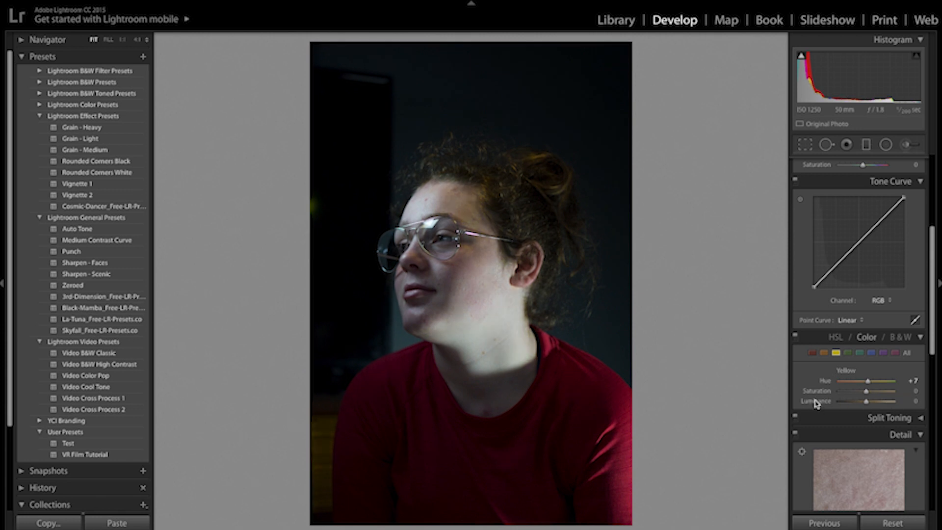
pyautogui.click(494, 195)
pyautogui.moveTo(502, 198); pyautogui.dragTo(429, 318)
pyautogui.click(510, 275)
pyautogui.click(506, 211)
pyautogui.moveTo(507, 212); pyautogui.dragTo(516, 328)
pyautogui.click(515, 329)
pyautogui.moveTo(864, 401); pyautogui.dragTo(892, 402)
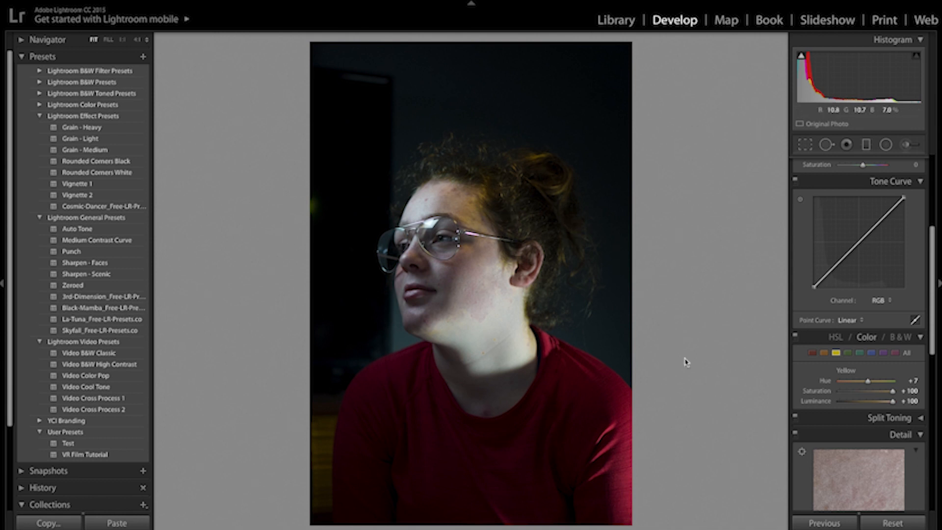
# Step: Open DSC00120.JPG from the Desktop
pyautogui.moveTo(643, 3)
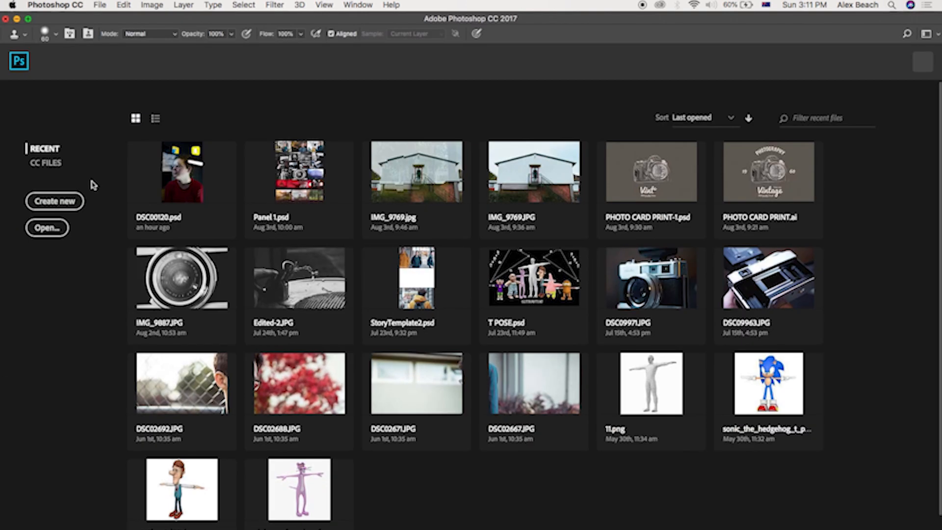
pyautogui.click(45, 230)
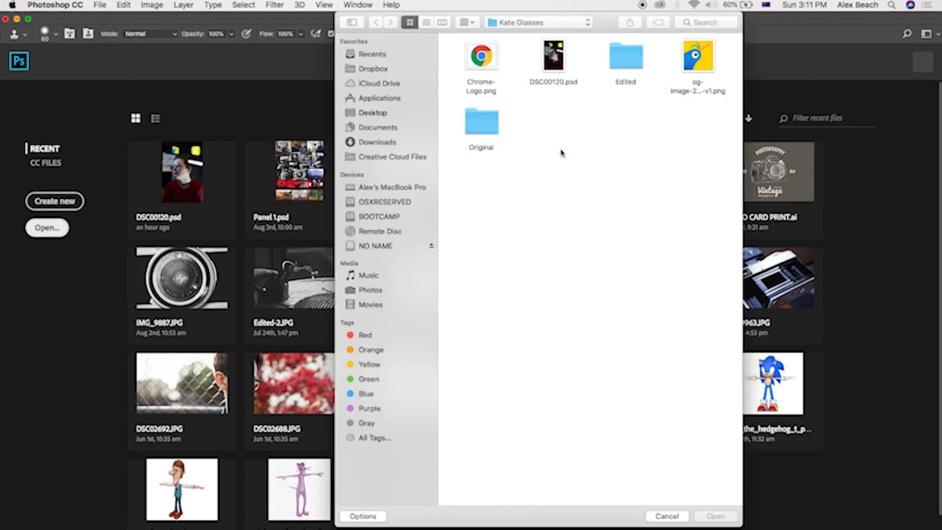
pyautogui.click(374, 114)
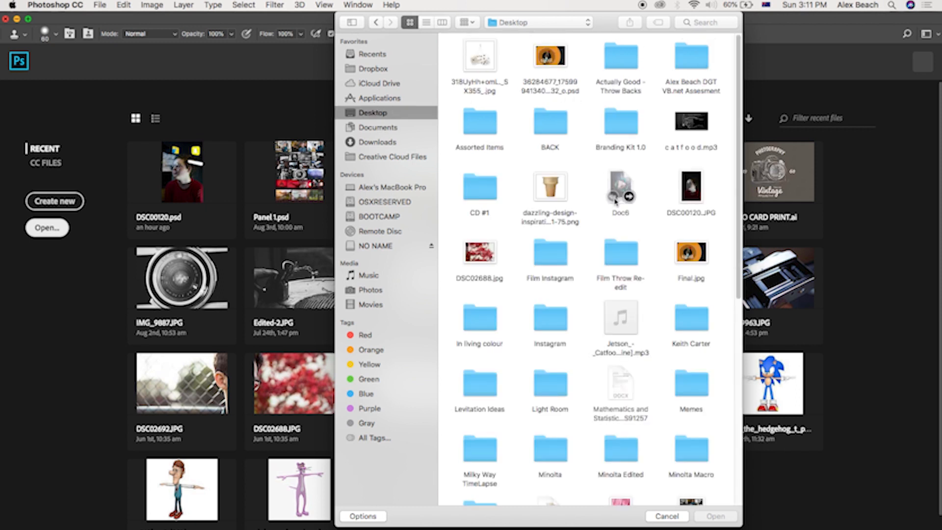
pyautogui.click(693, 187)
pyautogui.click(725, 519)
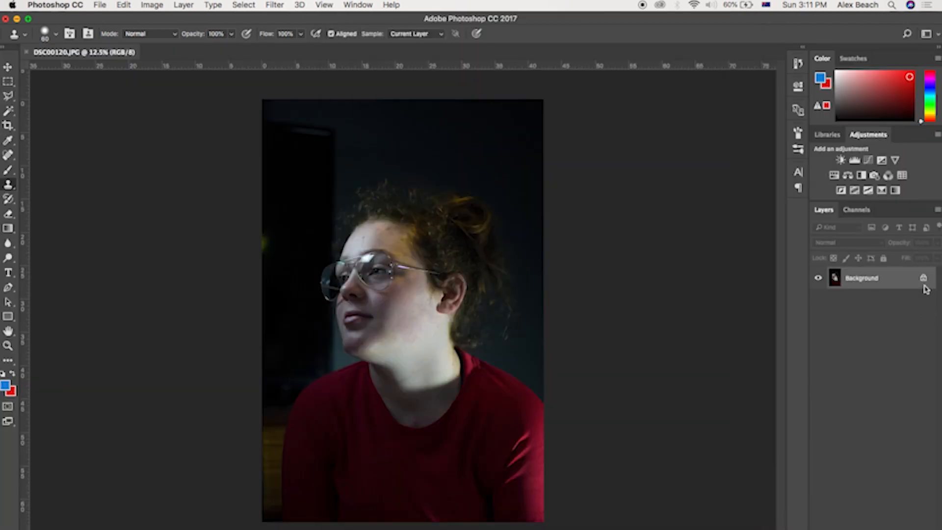
# Step: Unlock the background layer and duplicate it
pyautogui.click(924, 280)
pyautogui.rightClick(910, 281)
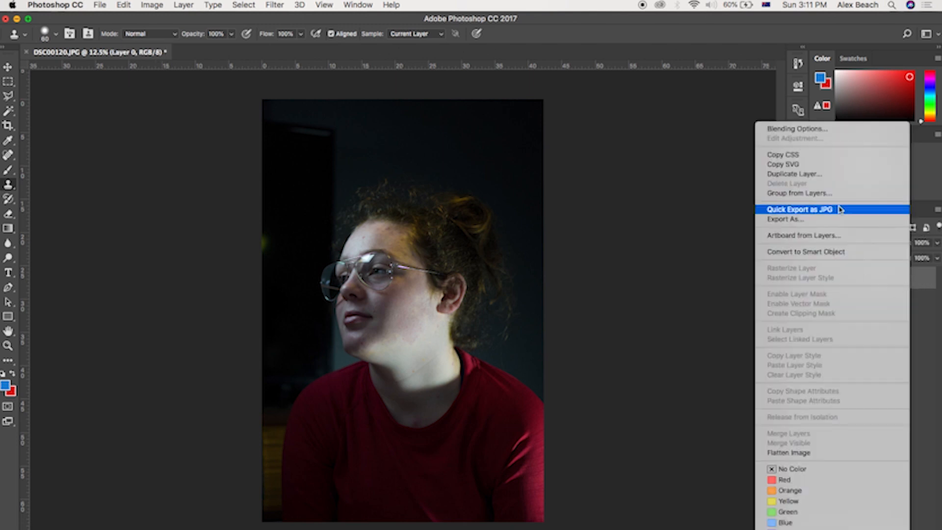
pyautogui.click(827, 175)
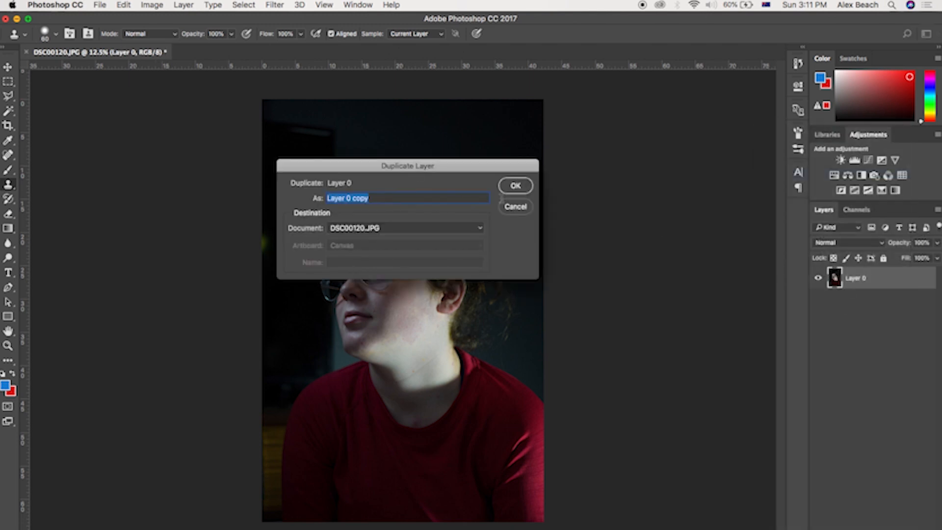
pyautogui.click(515, 186)
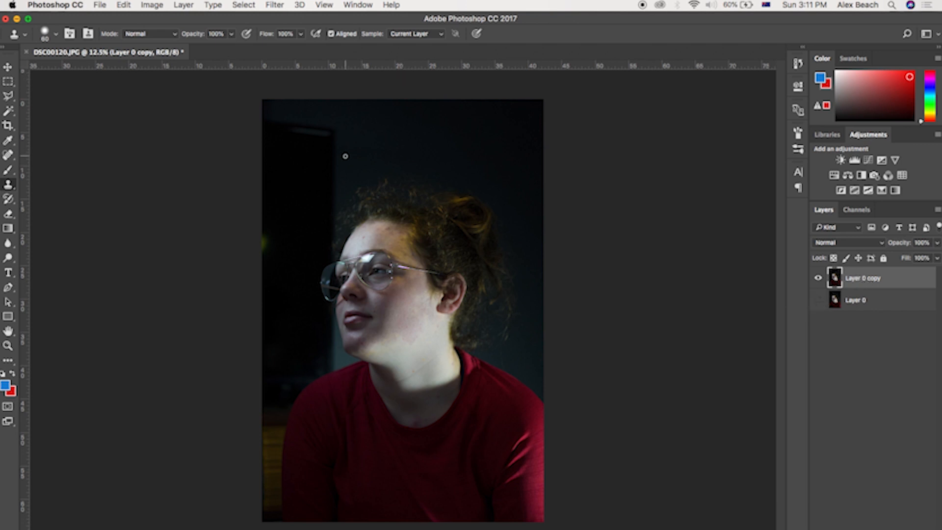
pyautogui.scroll(-2, 343, 159)
pyautogui.scroll(5, 344, 162)
pyautogui.moveTo(404, 244); pyautogui.dragTo(543, 348)
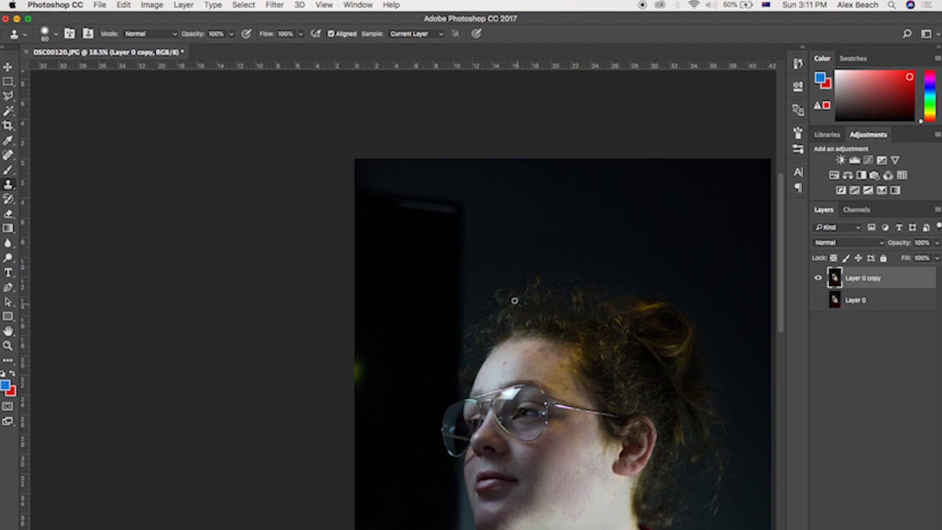
pyautogui.moveTo(694, 444); pyautogui.dragTo(505, 243)
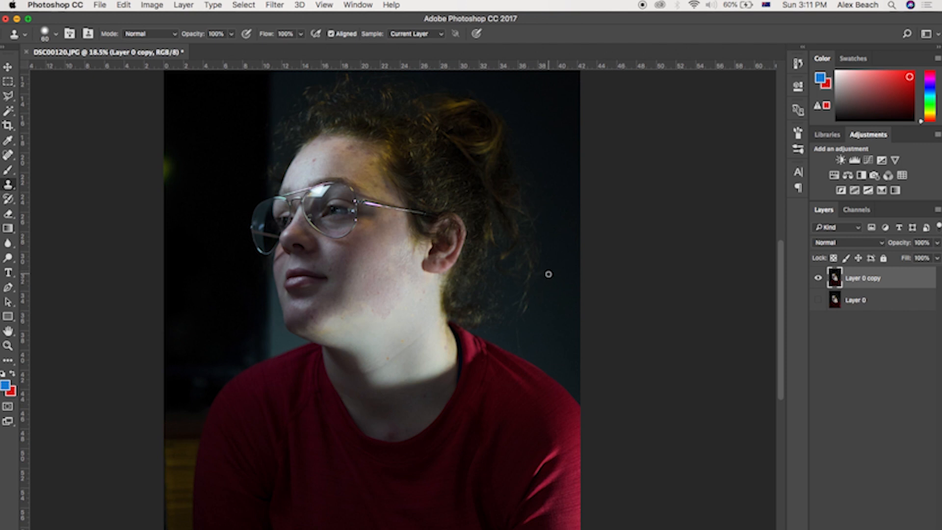
pyautogui.moveTo(368, 228); pyautogui.dragTo(492, 399)
# Step: Switch to Safari and search Google for snapchat
pyautogui.press('super+Tab')
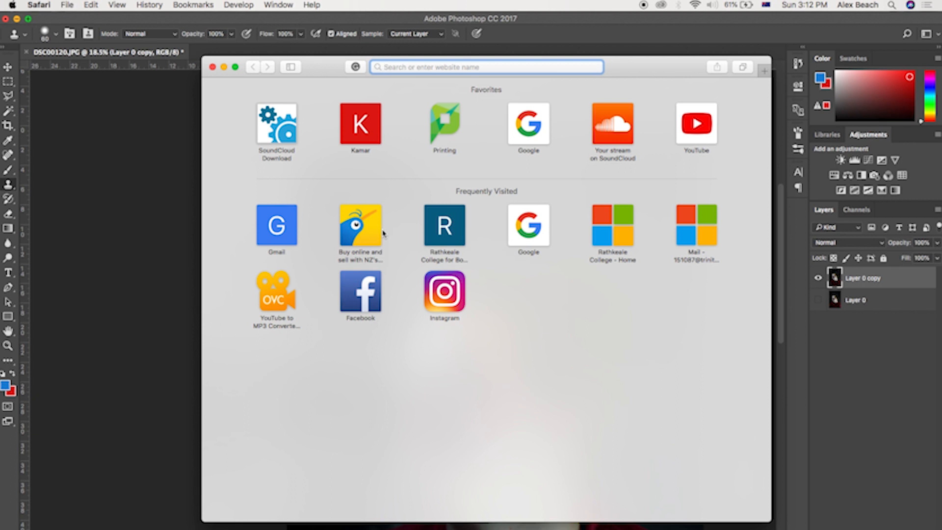
pyautogui.write('snapc')
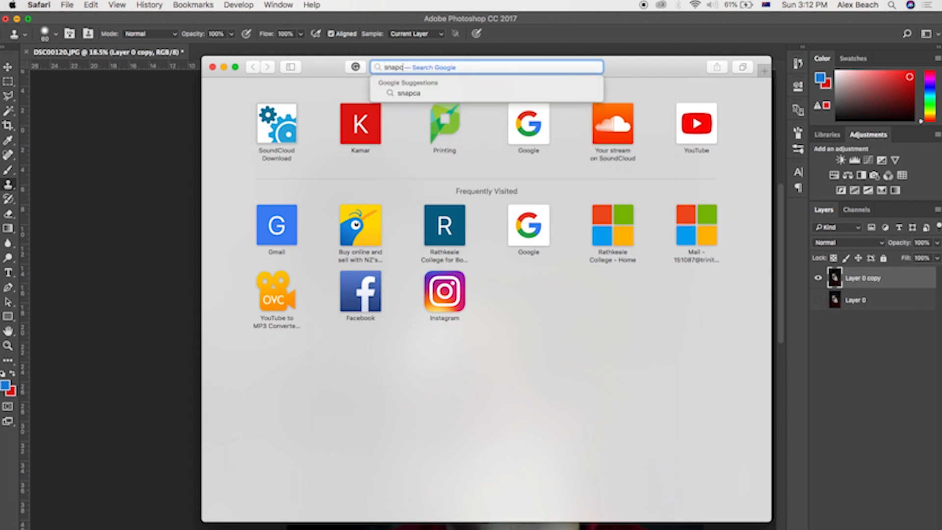
pyautogui.write('hat')
pyautogui.press('Return')
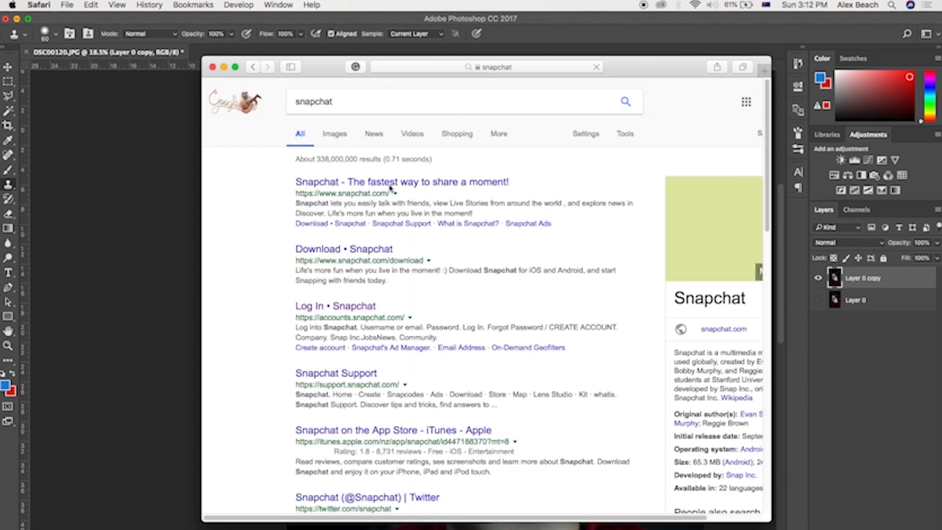
pyautogui.click(336, 143)
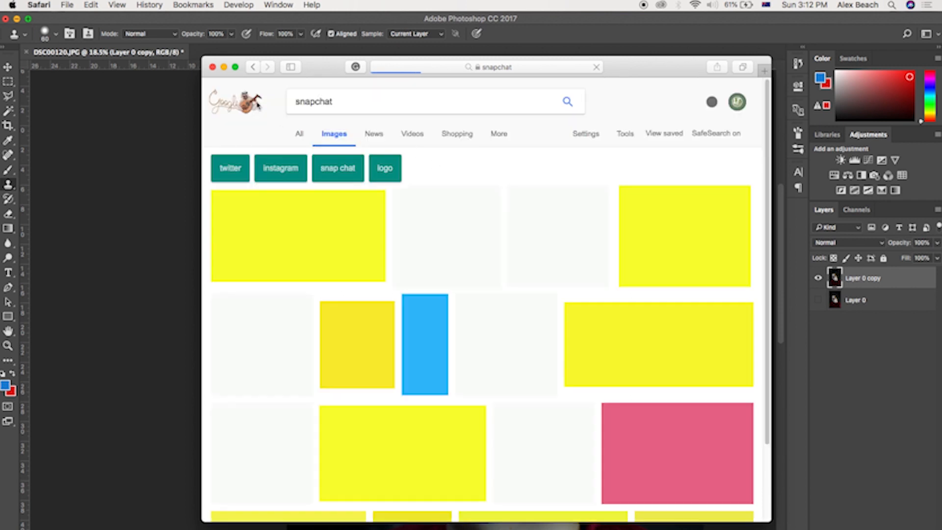
pyautogui.click(254, 69)
pyautogui.moveTo(664, 64); pyautogui.dragTo(483, 62)
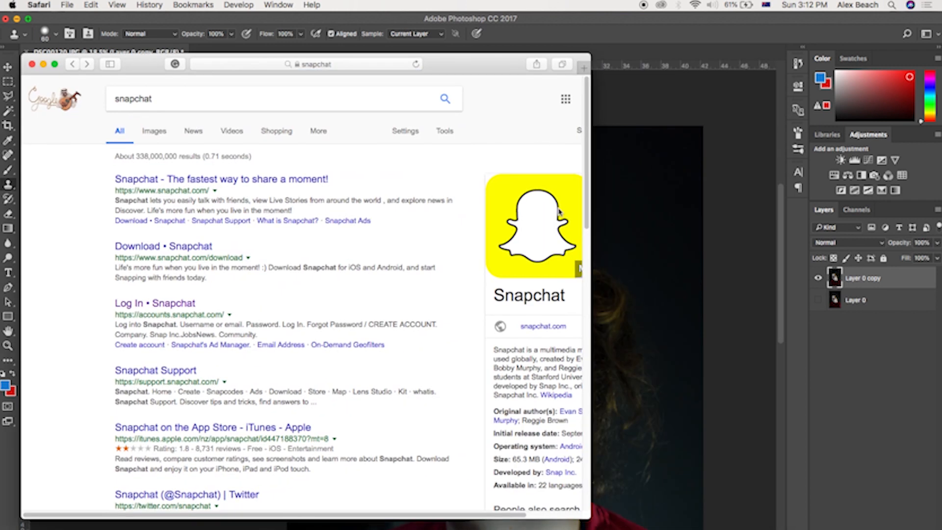
# Step: Drag the Snapchat logo image into the photo and move it above the woman's head
pyautogui.moveTo(558, 236); pyautogui.dragTo(642, 219)
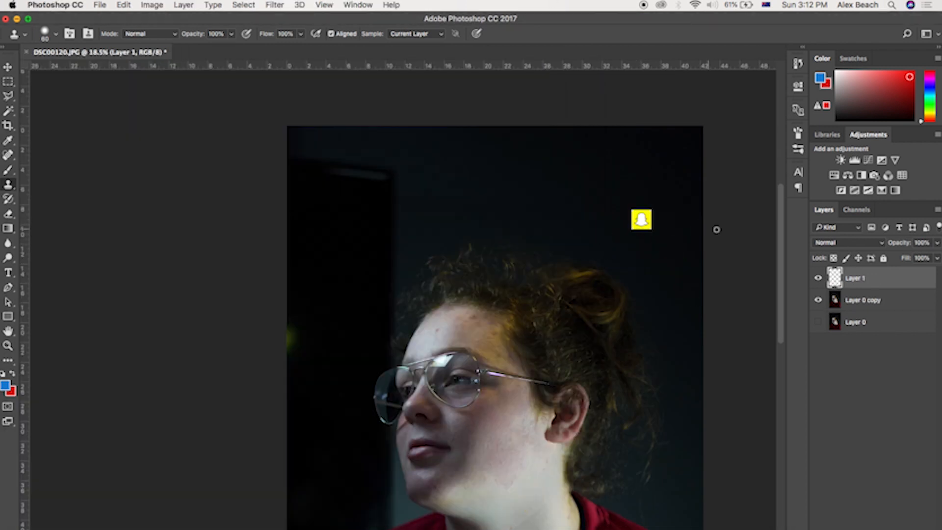
pyautogui.press('v')
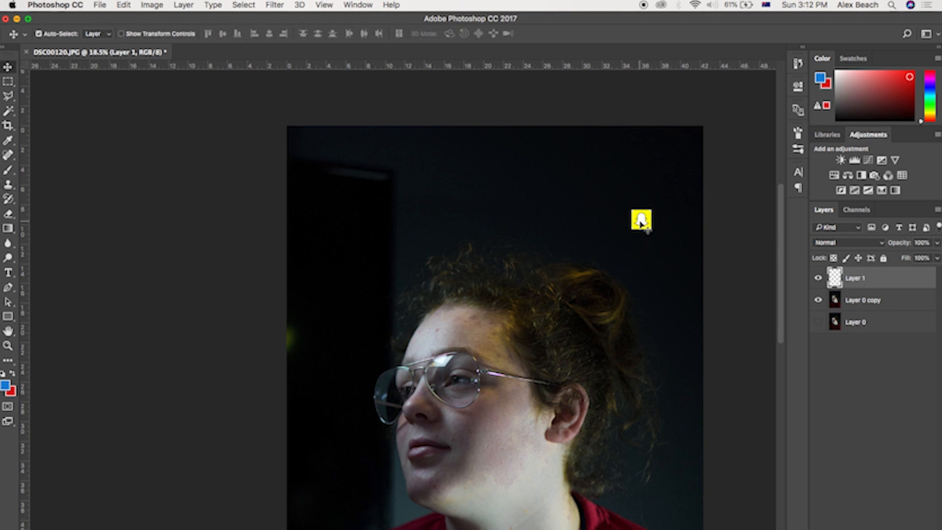
pyautogui.moveTo(641, 221); pyautogui.dragTo(560, 234)
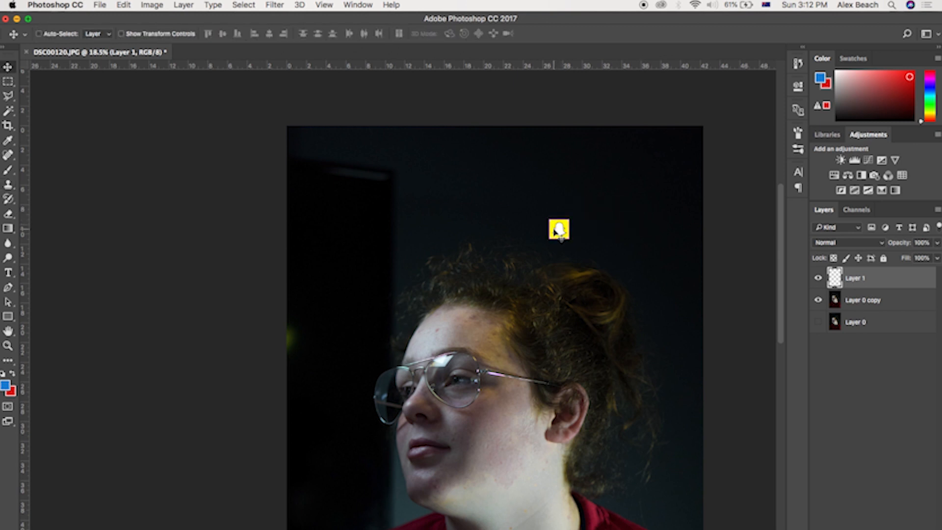
# Step: Scale the logo up with Free Transform and place it above the head
pyautogui.press('super+t')
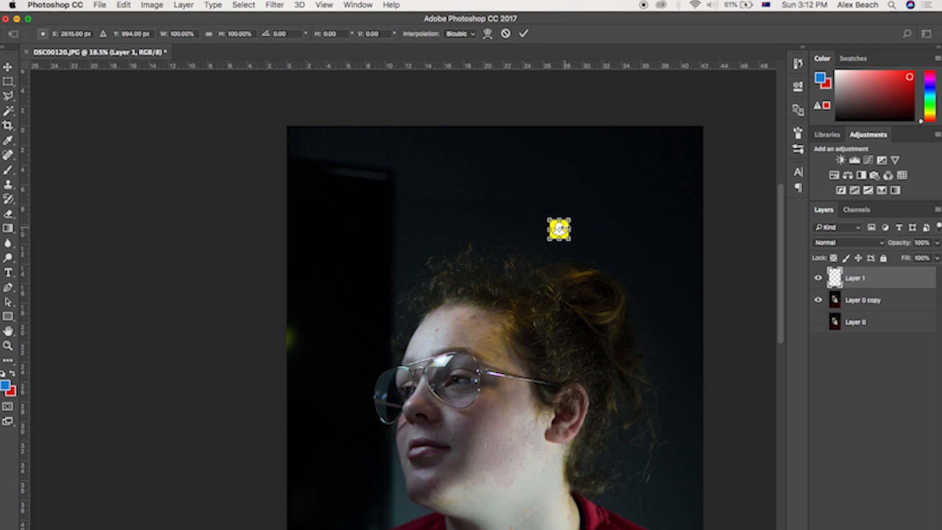
pyautogui.moveTo(571, 217); pyautogui.dragTo(731, 92)
pyautogui.moveTo(695, 178); pyautogui.dragTo(651, 267)
pyautogui.click(525, 33)
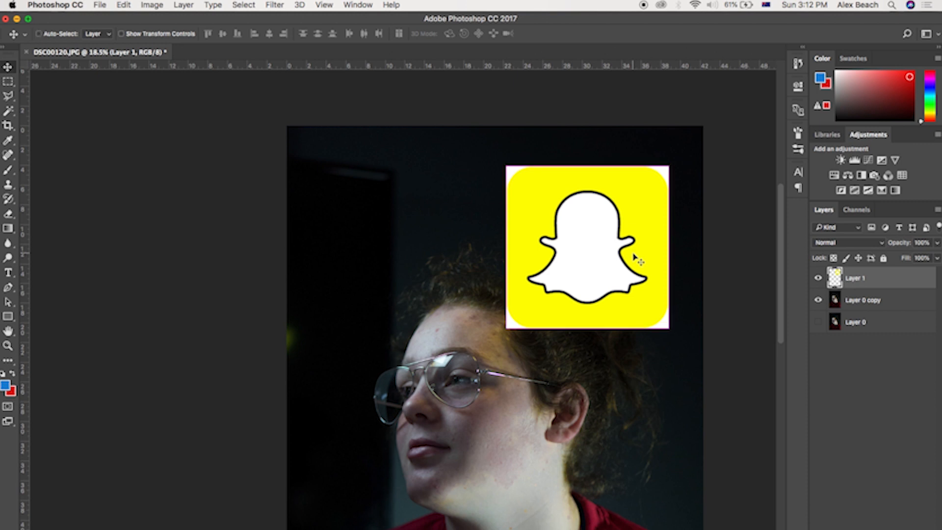
pyautogui.press('super+t')
pyautogui.moveTo(669, 166)
pyautogui.mouseDown()
pyautogui.moveTo(633, 190)
pyautogui.moveTo(616, 223)
pyautogui.moveTo(667, 166)
pyautogui.mouseUp()
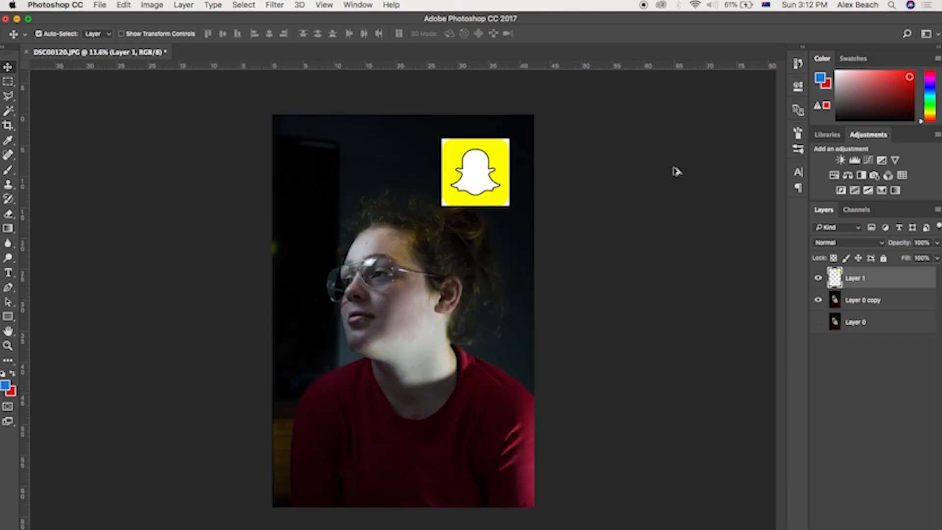
pyautogui.scroll(5, 678, 171)
pyautogui.moveTo(612, 159); pyautogui.dragTo(447, 495)
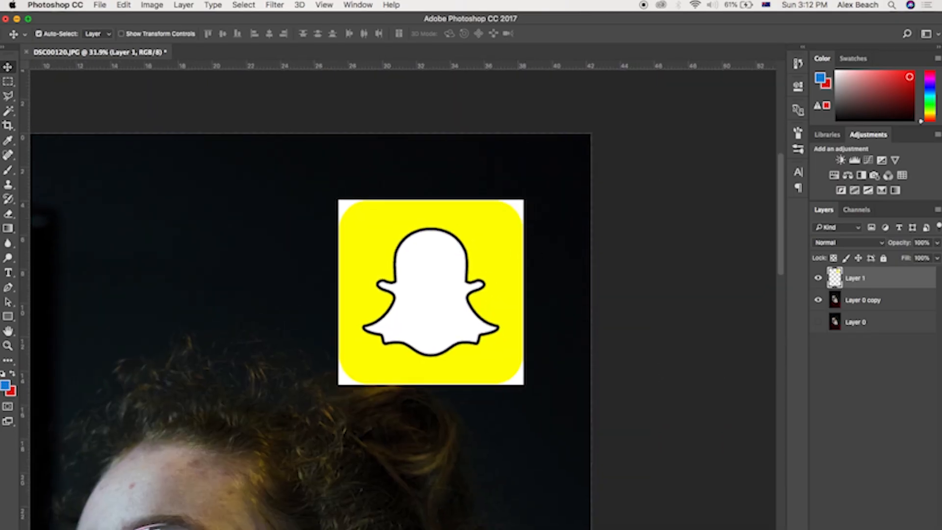
# Step: Delete the white corners around the logo with the Magic Wand and nudge the logo slightly down
pyautogui.click(7, 112)
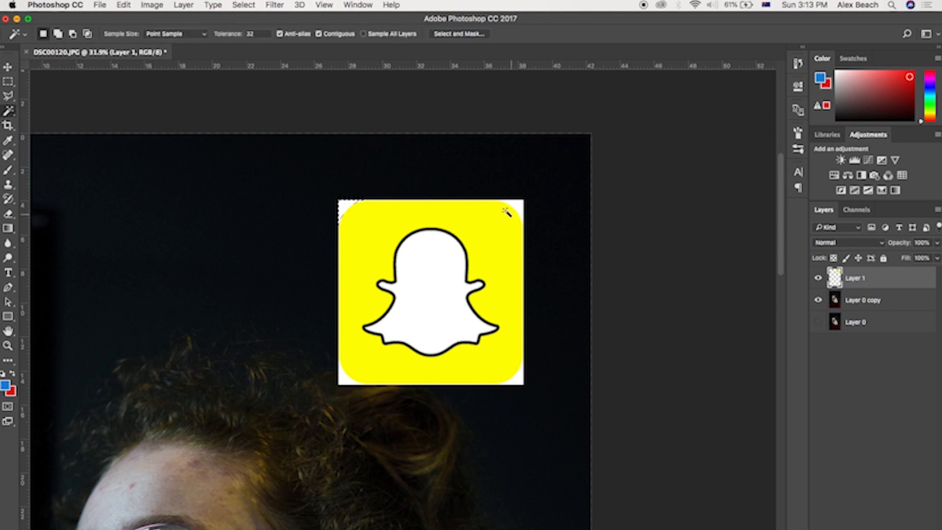
pyautogui.click(519, 205)
pyautogui.click(523, 377)
pyautogui.press('Delete')
pyautogui.click(342, 381)
pyautogui.press('Delete')
pyautogui.press('v')
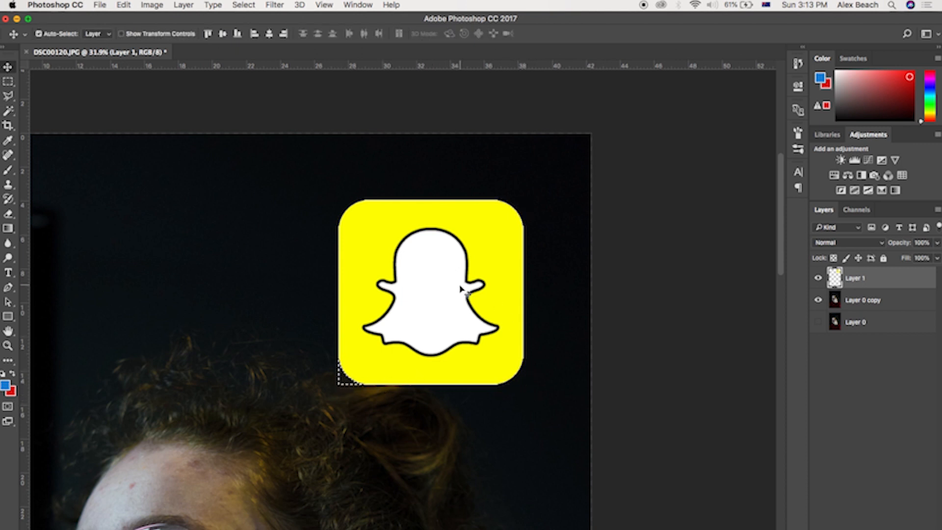
pyautogui.moveTo(457, 301); pyautogui.dragTo(455, 319)
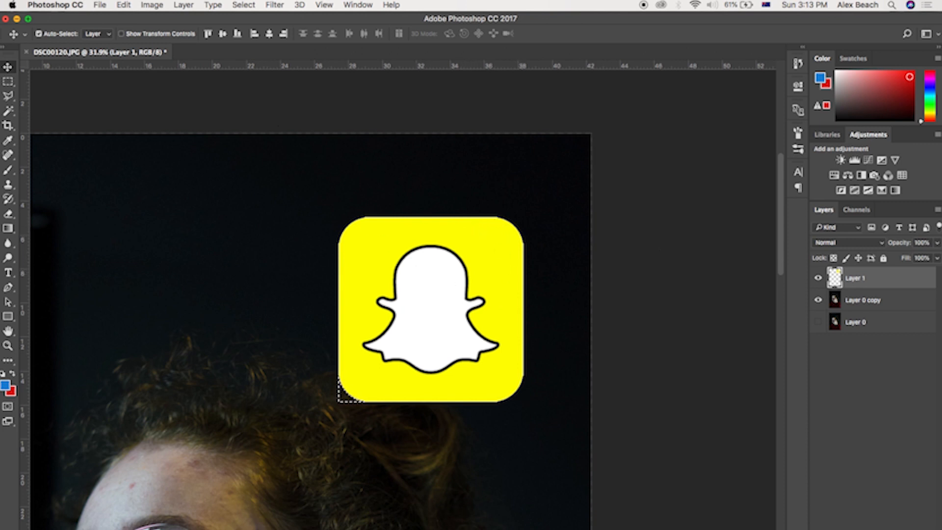
# Step: Start Perspective Warp on the logo layer and draw a layout grid around the logo
pyautogui.click(395, 4)
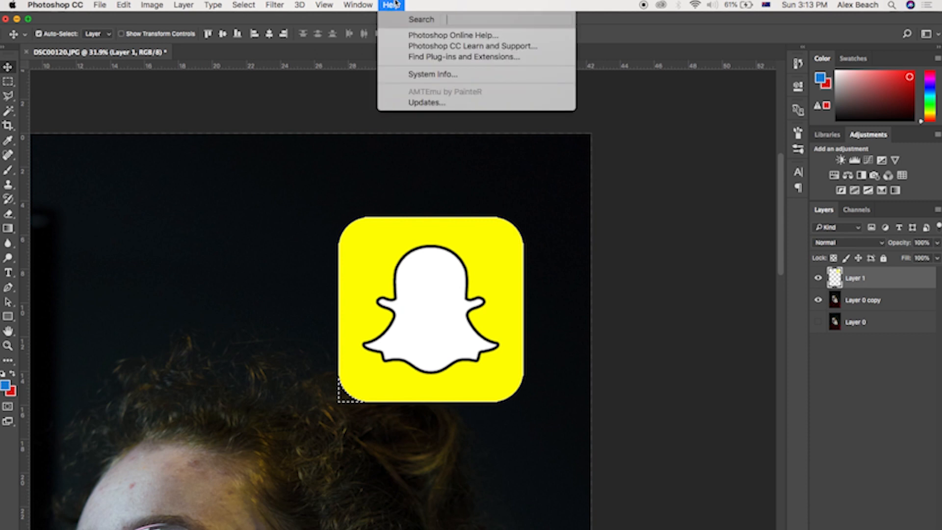
pyautogui.write('perpe')
pyautogui.press('BackSpace')
pyautogui.press('BackSpace')
pyautogui.write('s')
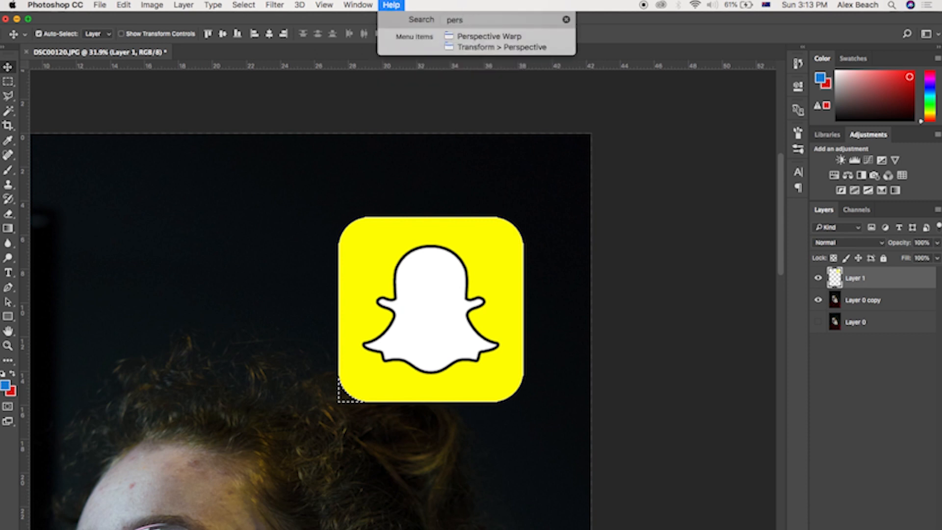
pyautogui.press('Down')
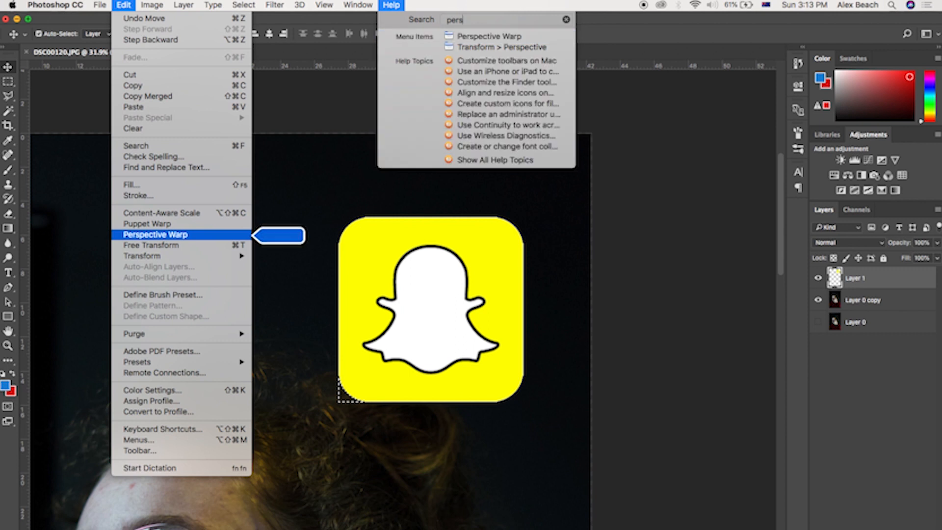
pyautogui.press('Return')
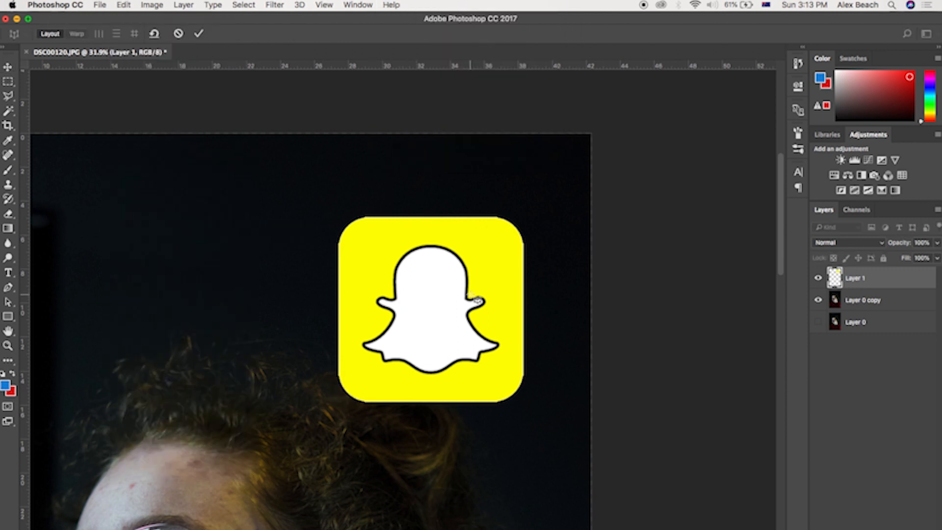
pyautogui.moveTo(334, 213)
pyautogui.mouseDown()
pyautogui.moveTo(541, 374)
pyautogui.moveTo(525, 402)
pyautogui.mouseUp()
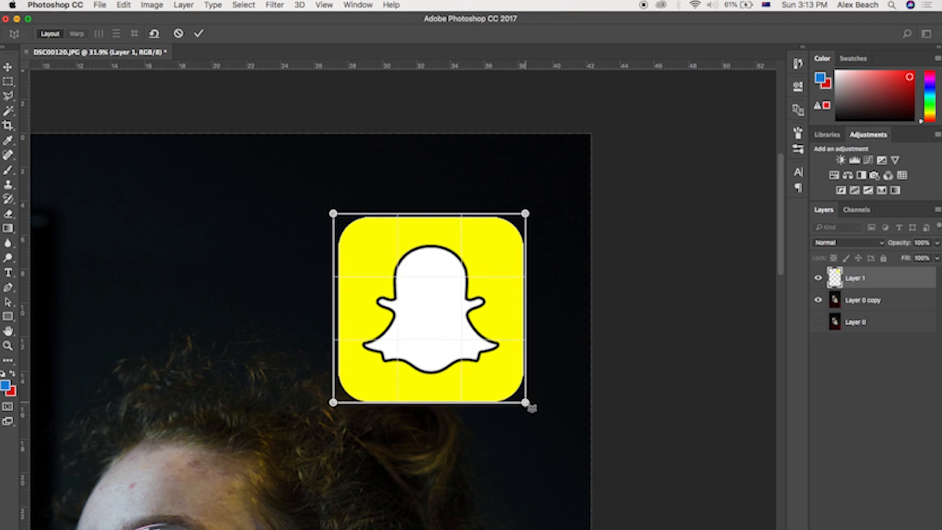
# Step: Warp the grid's corners so the logo tilts in perspective above the head, and commit the warp
pyautogui.click(76, 34)
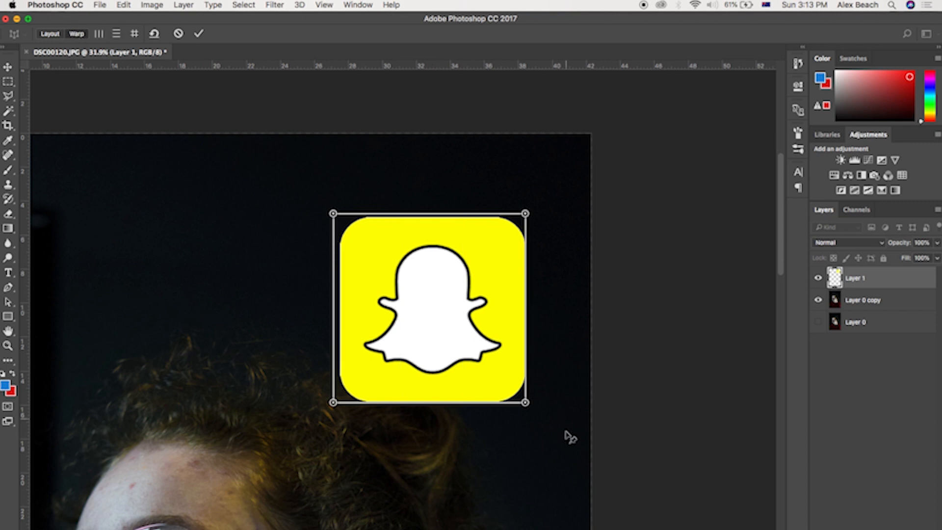
pyautogui.moveTo(525, 403); pyautogui.dragTo(510, 458)
pyautogui.moveTo(525, 215); pyautogui.dragTo(503, 230)
pyautogui.scroll(-5, 506, 231)
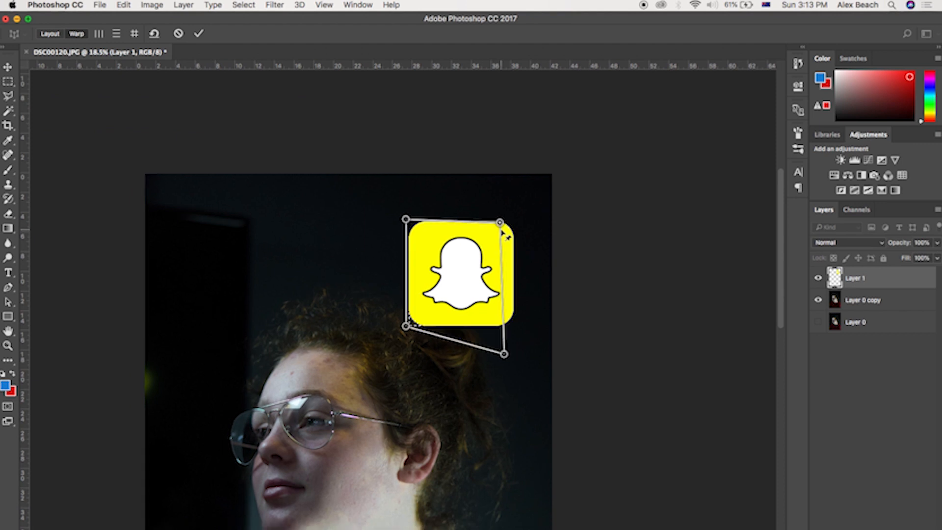
pyautogui.moveTo(519, 222); pyautogui.dragTo(514, 220)
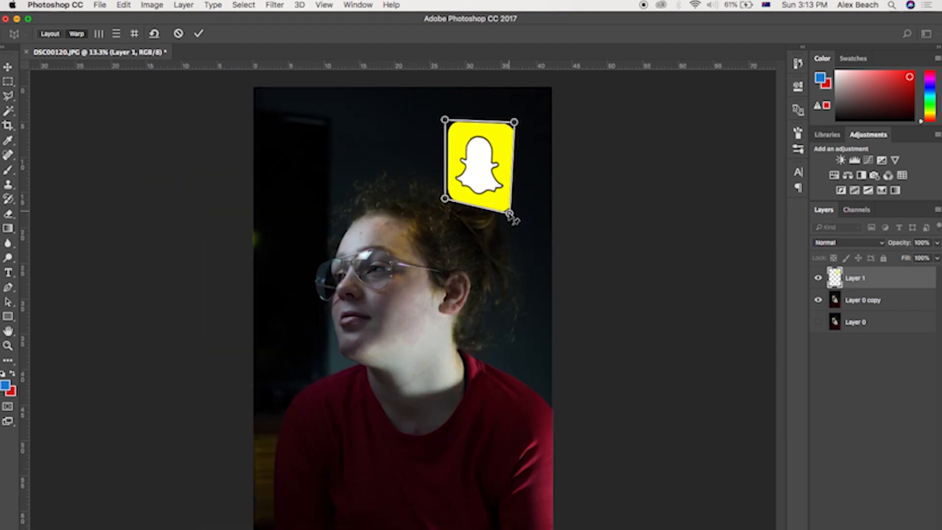
pyautogui.moveTo(446, 199)
pyautogui.mouseDown()
pyautogui.moveTo(437, 200)
pyautogui.moveTo(445, 198)
pyautogui.mouseUp()
pyautogui.moveTo(445, 120); pyautogui.dragTo(445, 128)
pyautogui.moveTo(514, 122); pyautogui.dragTo(511, 131)
pyautogui.moveTo(510, 214); pyautogui.dragTo(506, 220)
pyautogui.moveTo(511, 131); pyautogui.dragTo(510, 140)
pyautogui.moveTo(445, 129); pyautogui.dragTo(442, 143)
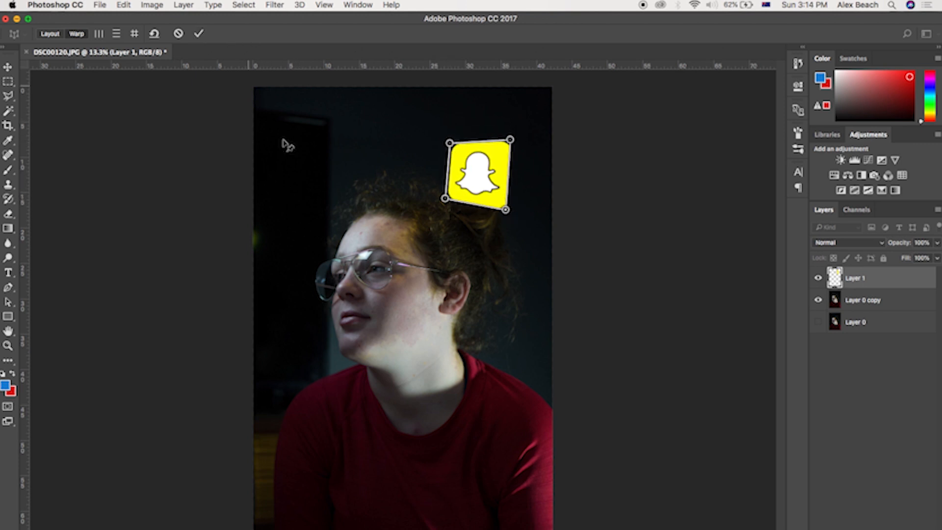
pyautogui.press('Return')
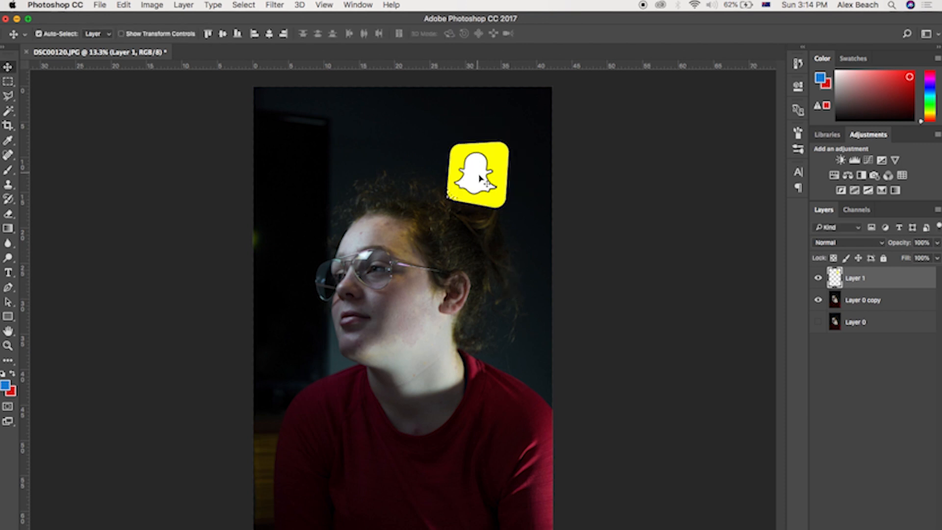
# Step: Move the warped logo slightly up and to the right
pyautogui.moveTo(472, 168); pyautogui.dragTo(494, 162)
pyautogui.click(244, 5)
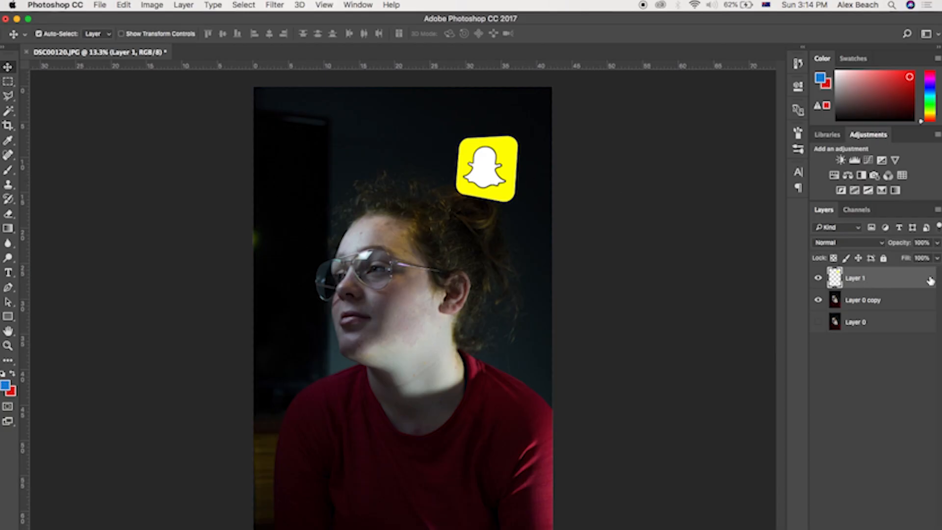
# Step: Add an Outer Glow to the logo layer, sampling its colour from the logo's yellow
pyautogui.doubleClick(882, 278)
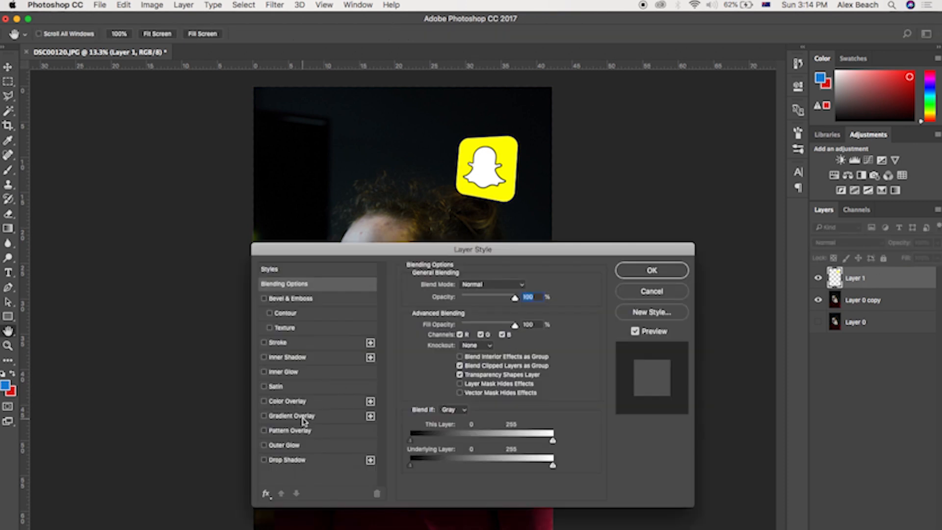
pyautogui.click(297, 450)
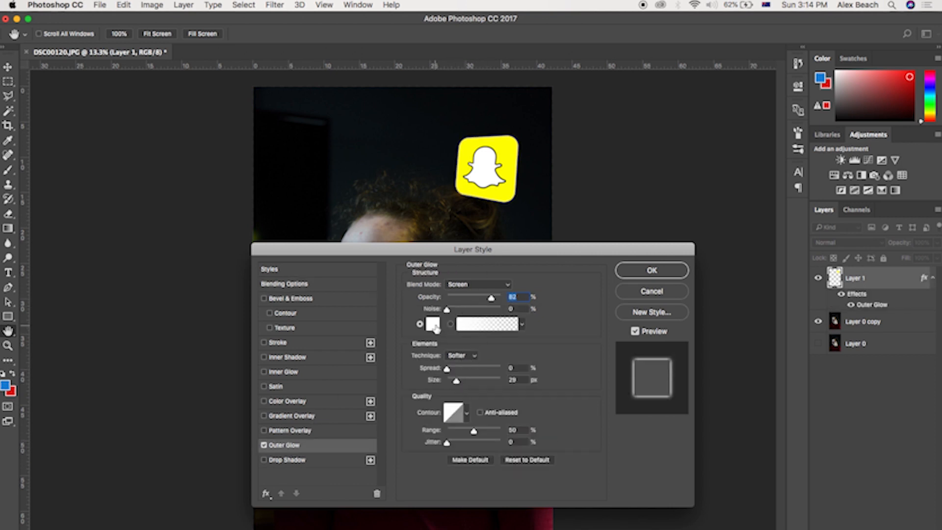
pyautogui.click(433, 325)
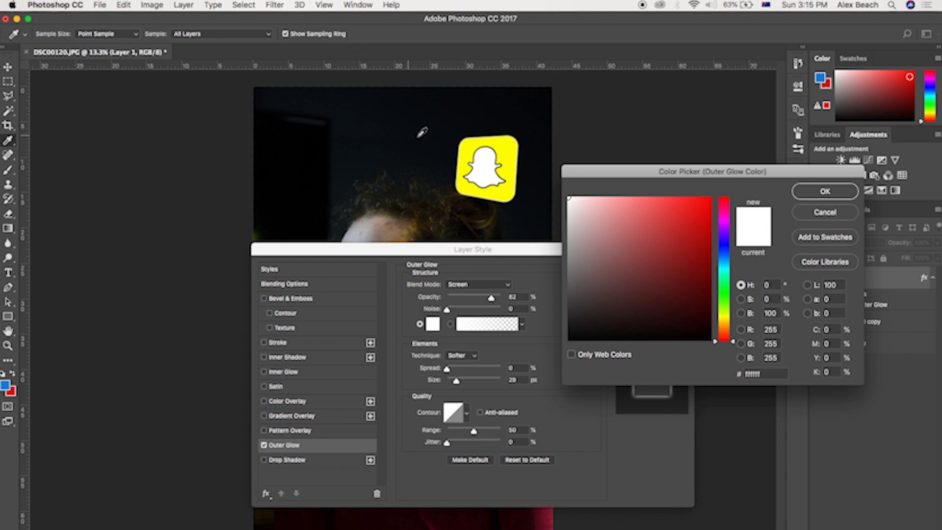
pyautogui.click(390, 138)
pyautogui.click(501, 114)
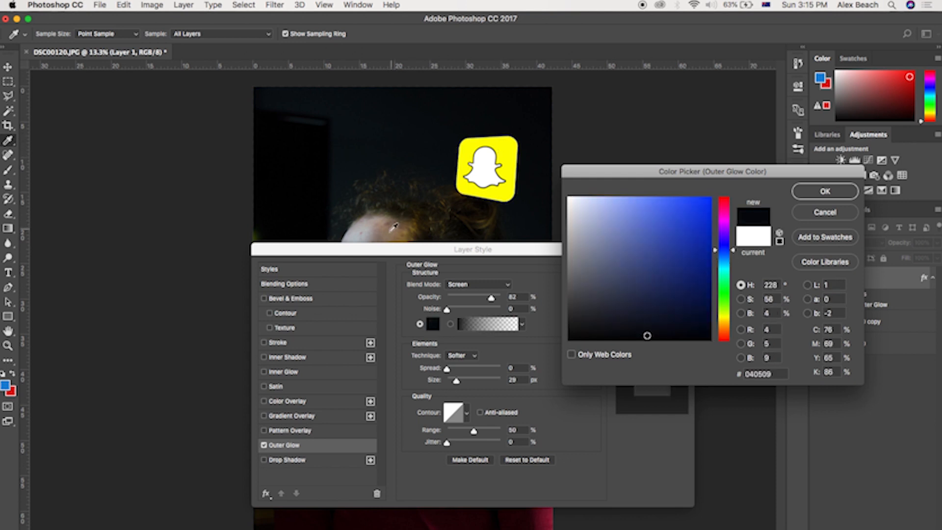
pyautogui.click(381, 230)
pyautogui.click(391, 112)
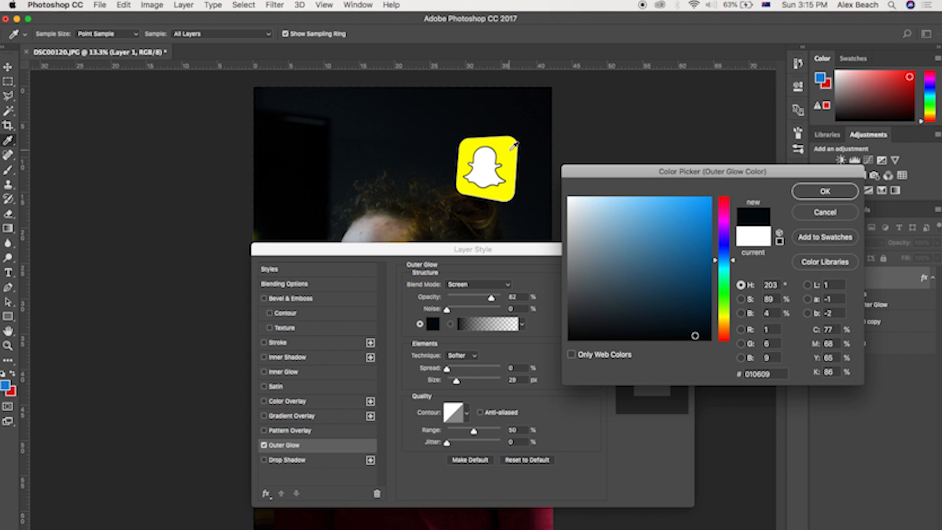
pyautogui.click(508, 148)
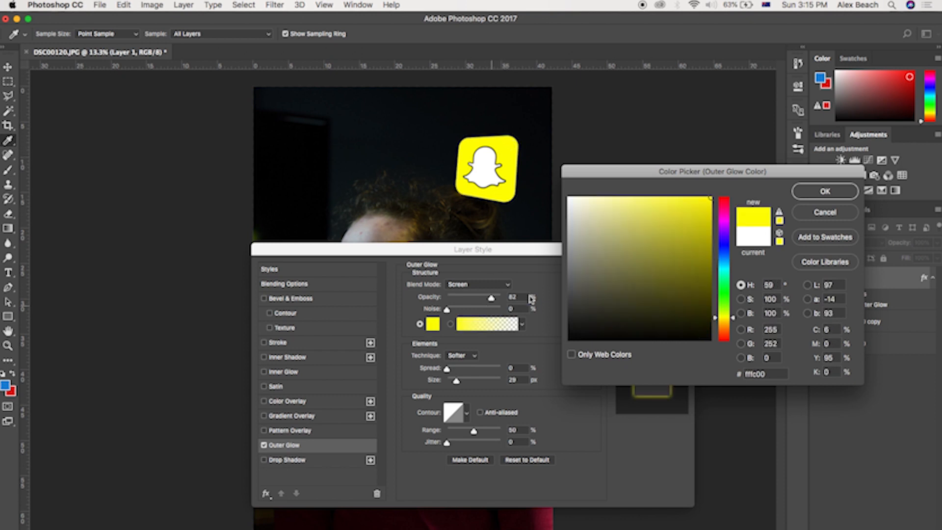
pyautogui.click(809, 196)
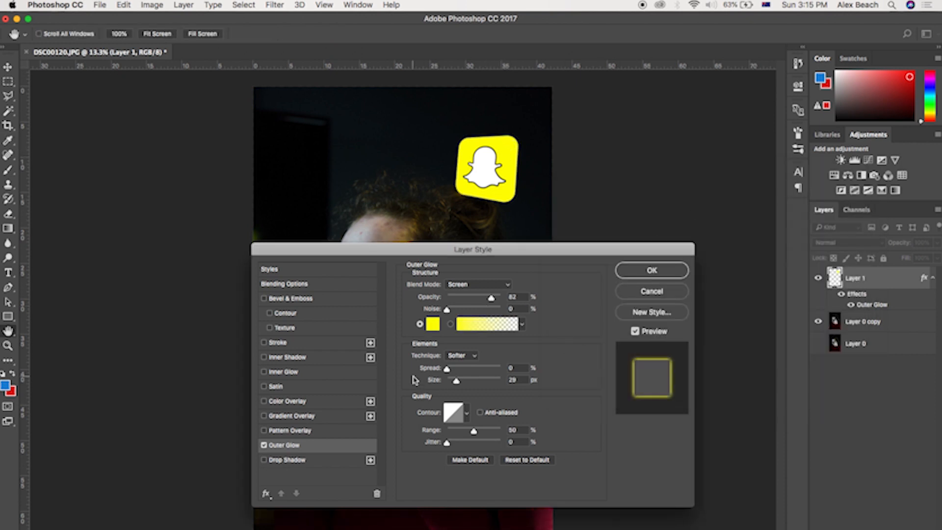
# Step: Set the outer glow opacity to 90% and size to 224 px, and apply the layer style
pyautogui.moveTo(447, 370); pyautogui.dragTo(304, 366)
pyautogui.moveTo(491, 300); pyautogui.dragTo(494, 302)
pyautogui.moveTo(458, 382); pyautogui.dragTo(492, 382)
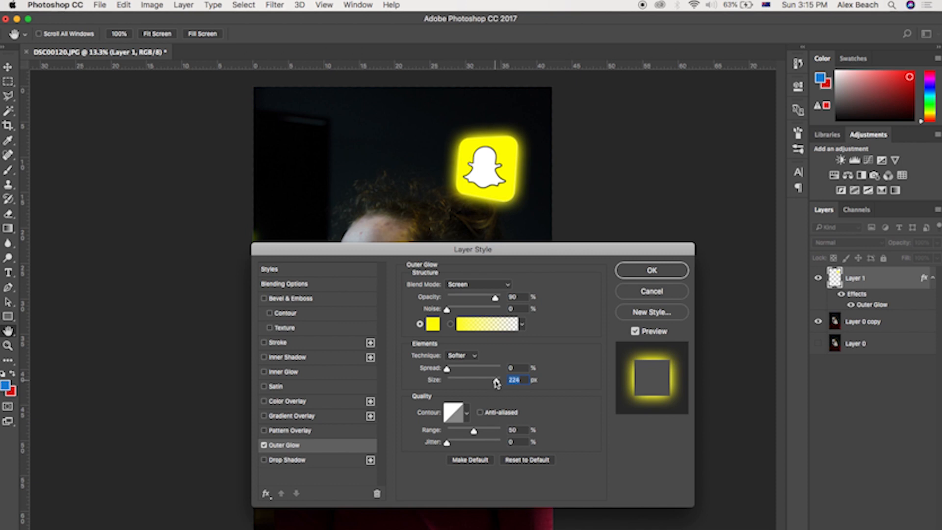
pyautogui.click(652, 271)
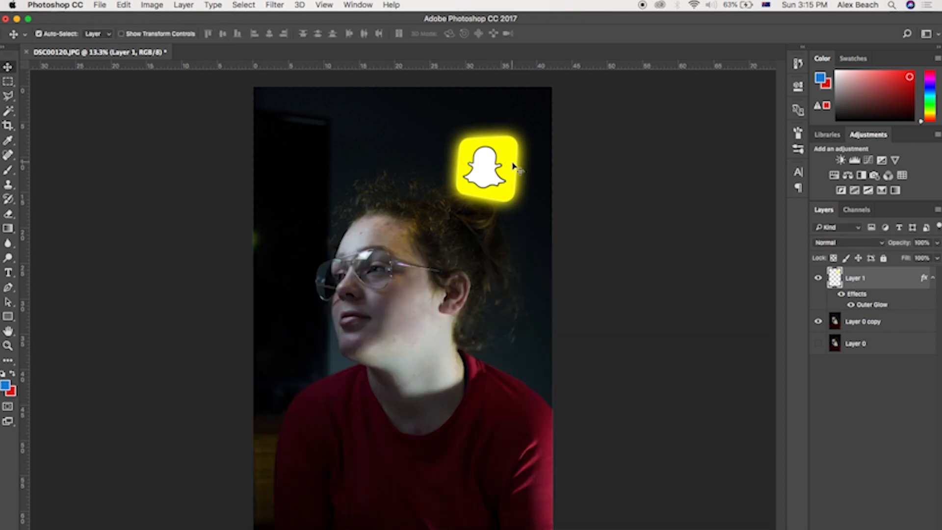
# Step: Nudge the glowing logo slightly into place
pyautogui.moveTo(501, 174); pyautogui.dragTo(508, 184)
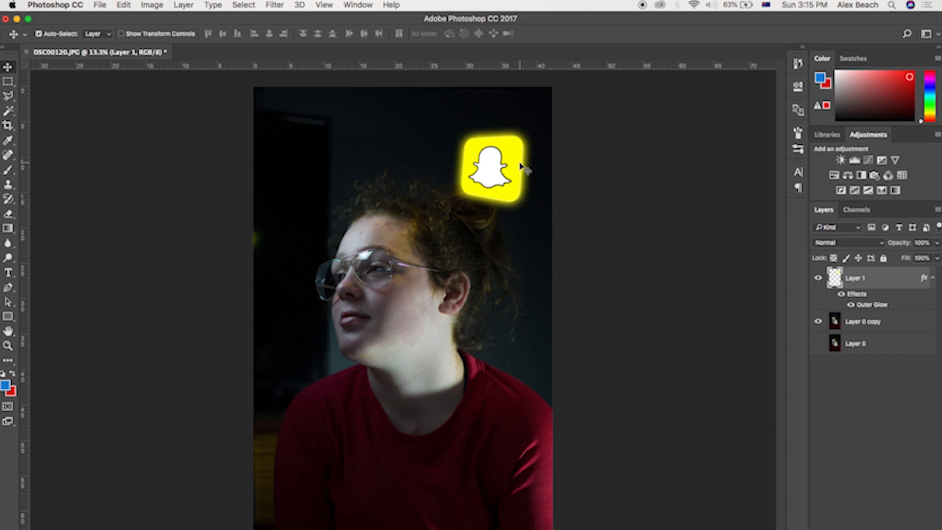
pyautogui.moveTo(505, 173); pyautogui.dragTo(496, 179)
# Step: Cut the white ghost out of the logo with the Magic Wand, paste it onto a new layer, and realign it inside its outline
pyautogui.scroll(-3, 492, 181)
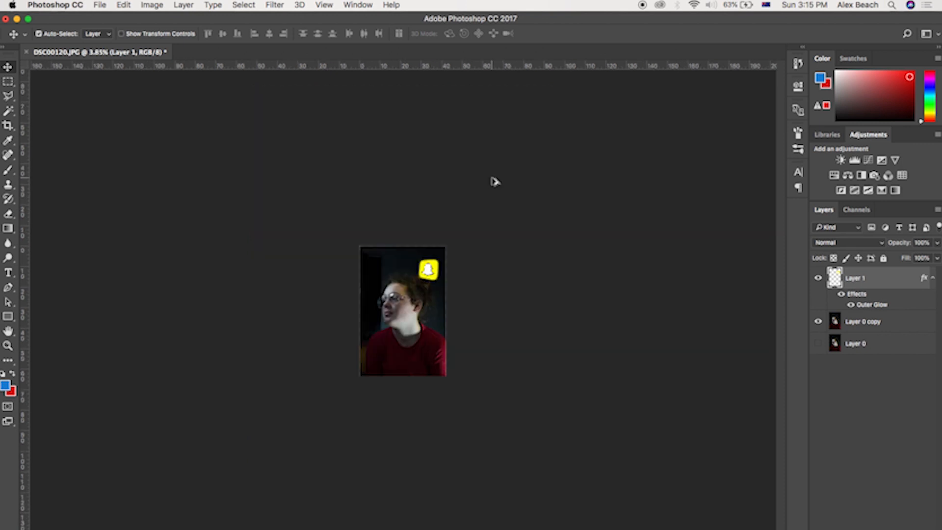
pyautogui.scroll(8, 493, 181)
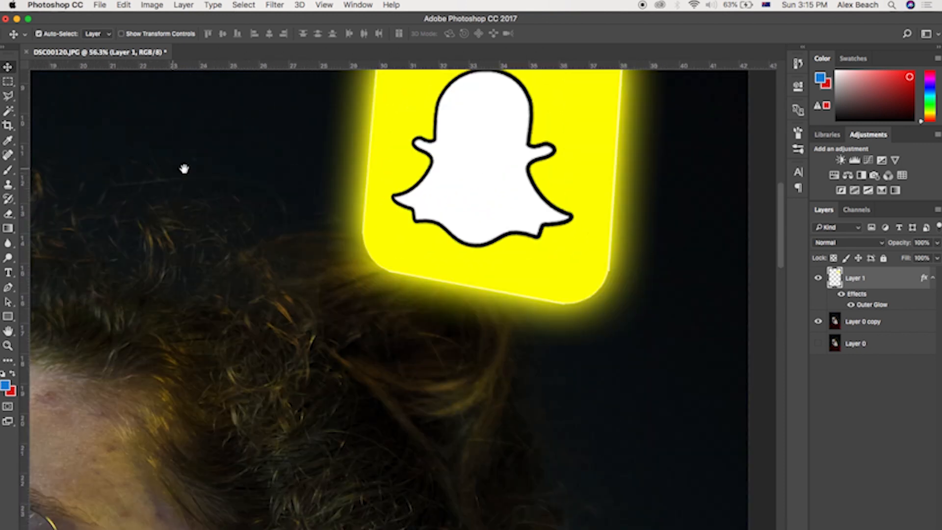
pyautogui.scroll(4, 147, 196)
pyautogui.hscroll(3, 147, 196)
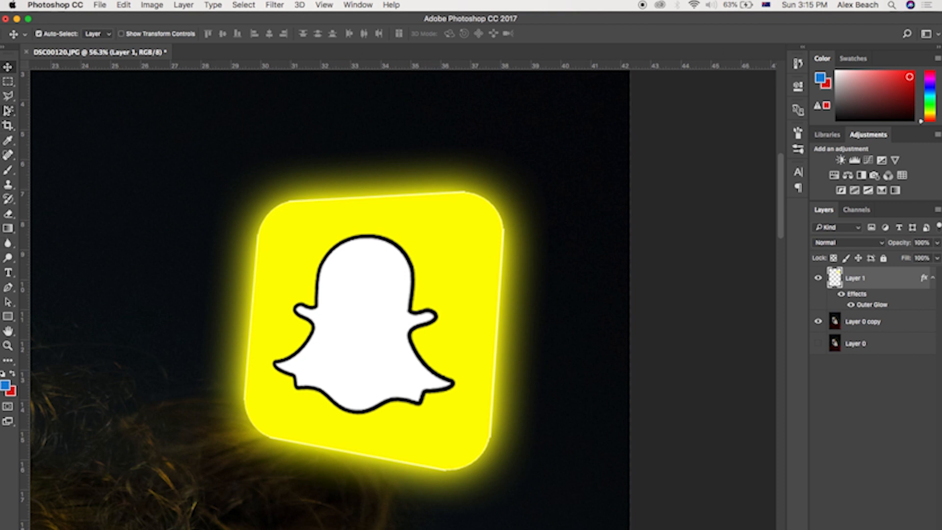
pyautogui.click(7, 111)
pyautogui.click(362, 350)
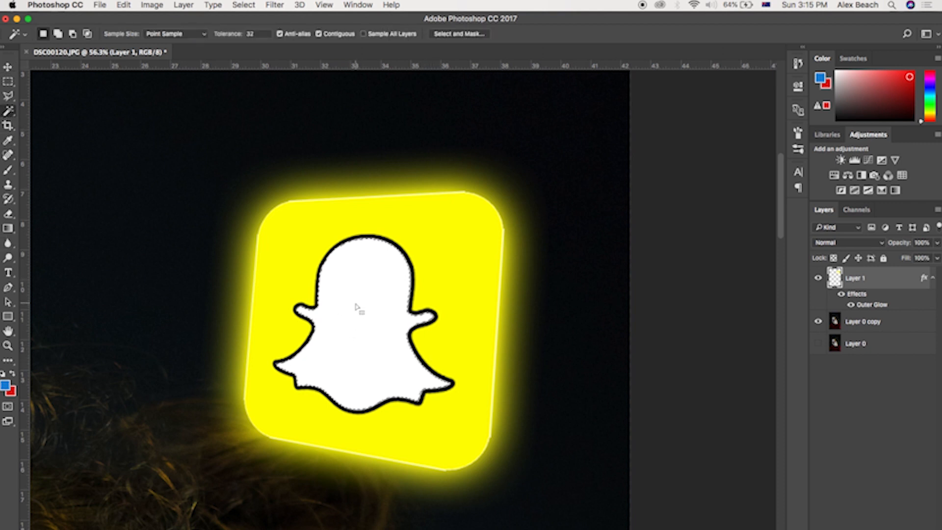
pyautogui.press('BackSpace')
pyautogui.press('super+d')
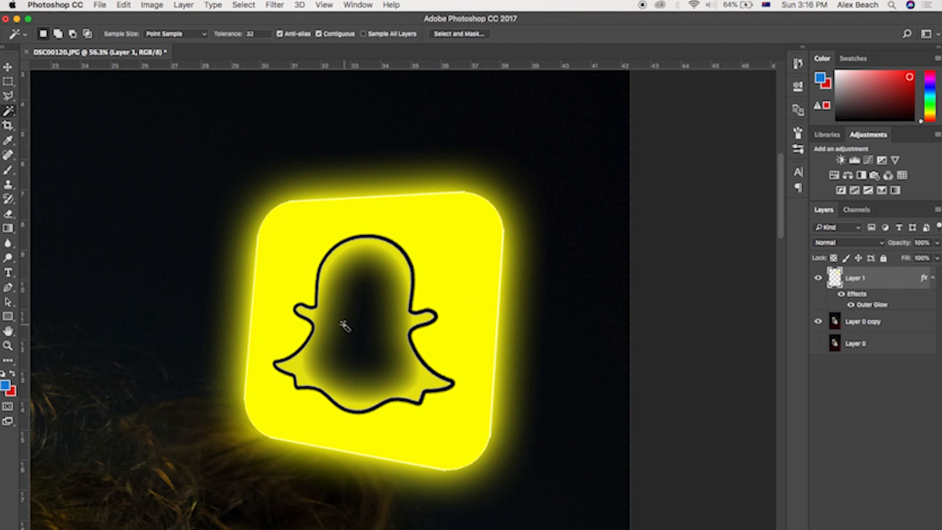
pyautogui.press('super+v')
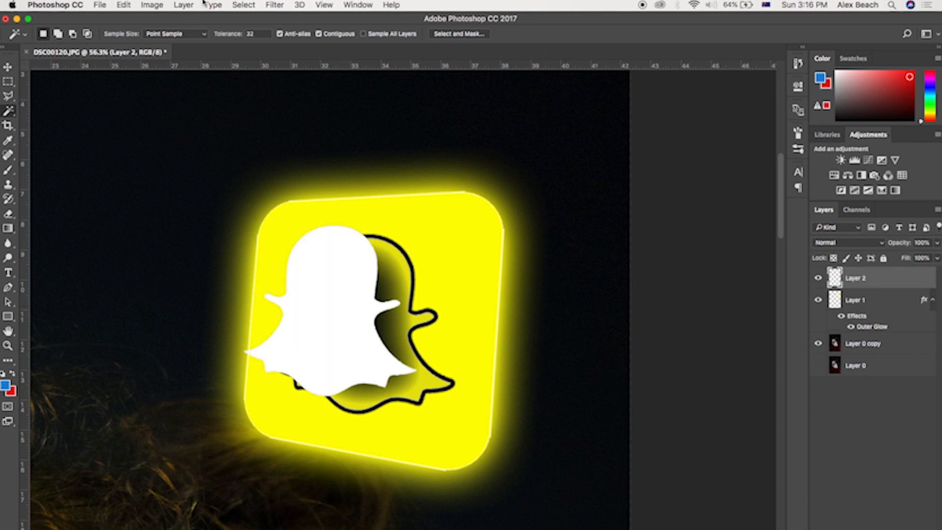
pyautogui.click(8, 67)
pyautogui.moveTo(331, 309); pyautogui.dragTo(363, 320)
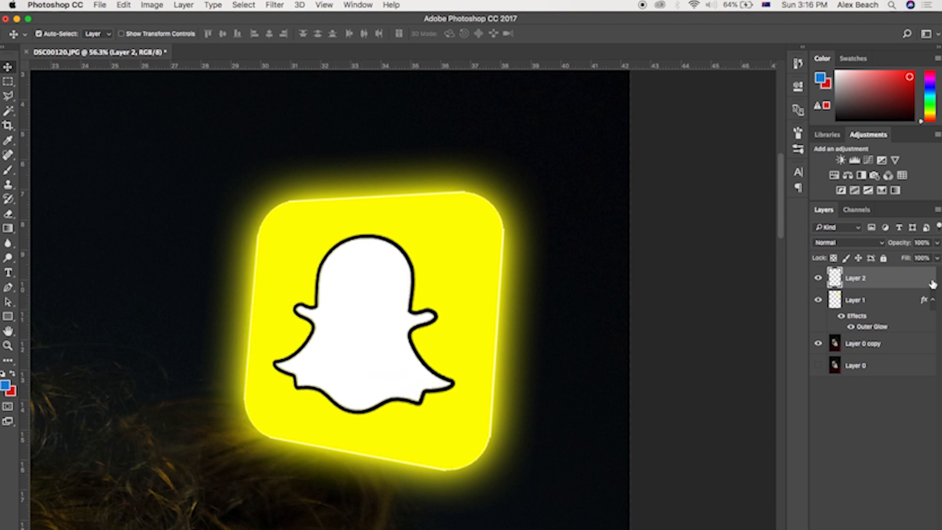
# Step: Give the ghost layer a white Outer Glow with a smaller size
pyautogui.doubleClick(899, 280)
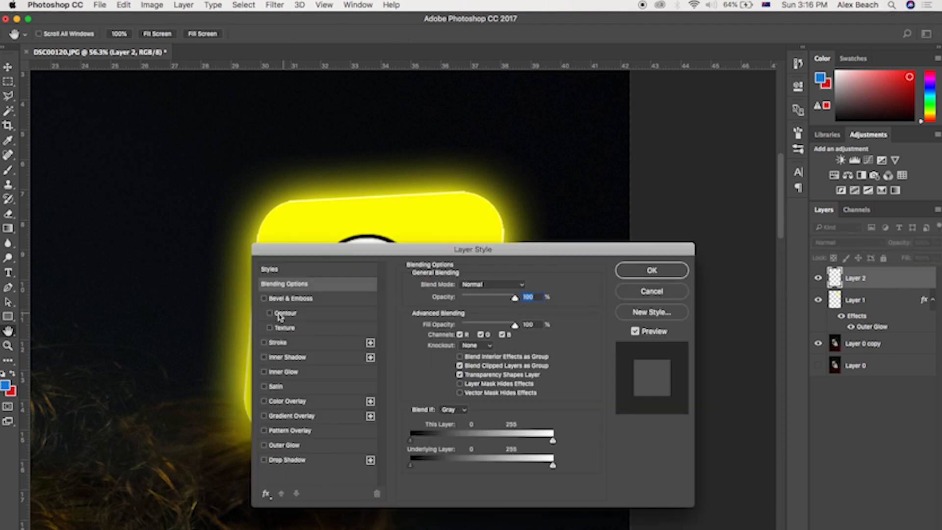
pyautogui.click(264, 445)
pyautogui.moveTo(446, 250); pyautogui.dragTo(610, 246)
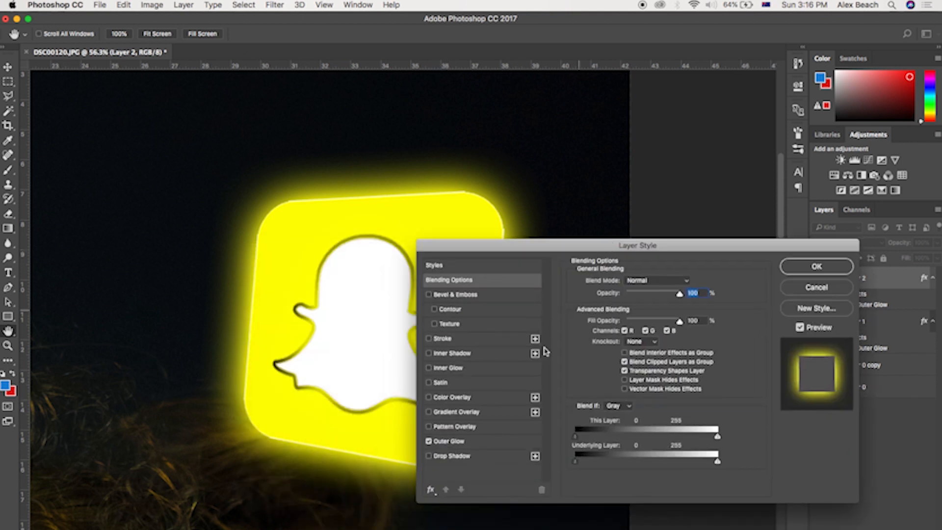
pyautogui.click(452, 443)
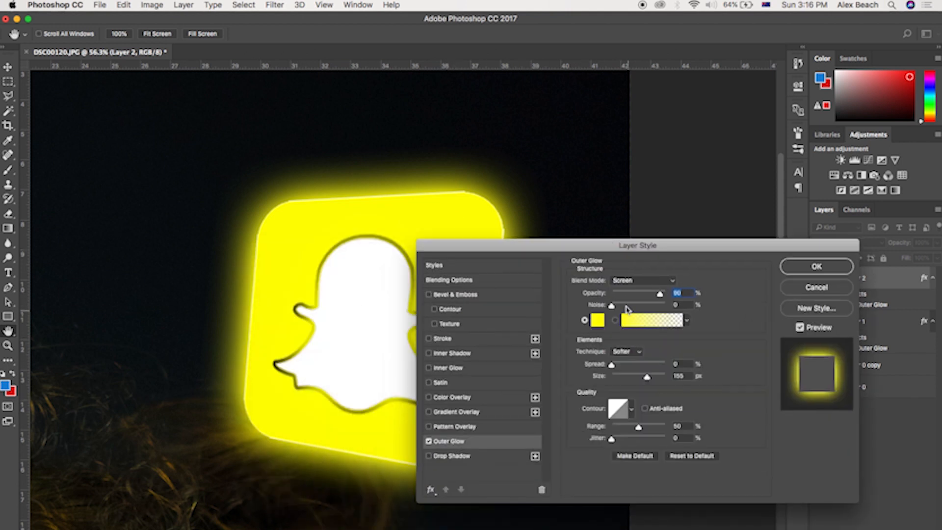
pyautogui.click(599, 320)
pyautogui.click(357, 312)
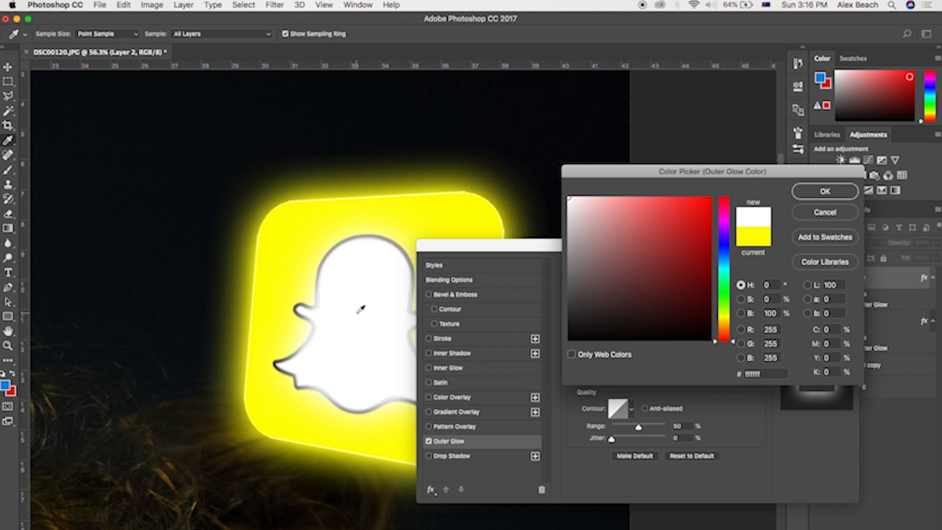
pyautogui.click(826, 192)
pyautogui.moveTo(644, 376); pyautogui.dragTo(620, 377)
pyautogui.click(825, 269)
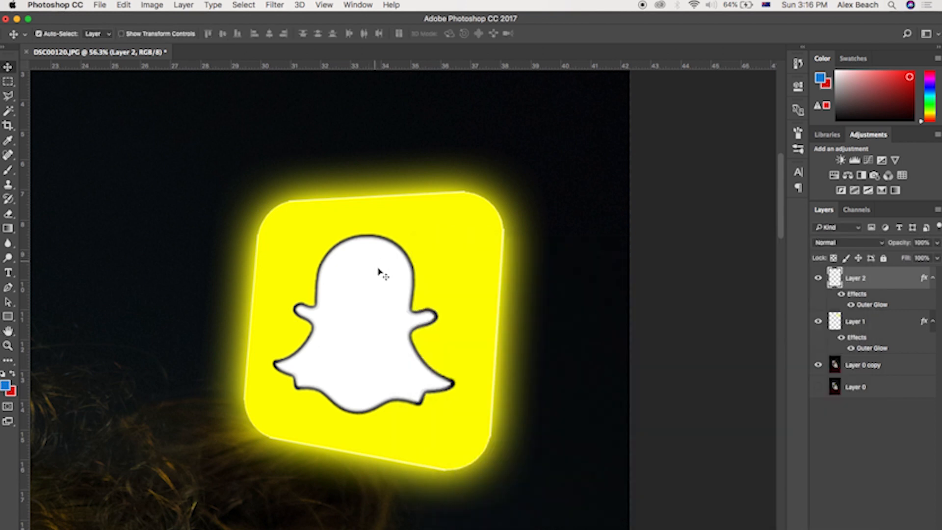
# Step: Reposition the logo slightly higher above the woman's head
pyautogui.scroll(-5, 393, 265)
pyautogui.scroll(3, 396, 269)
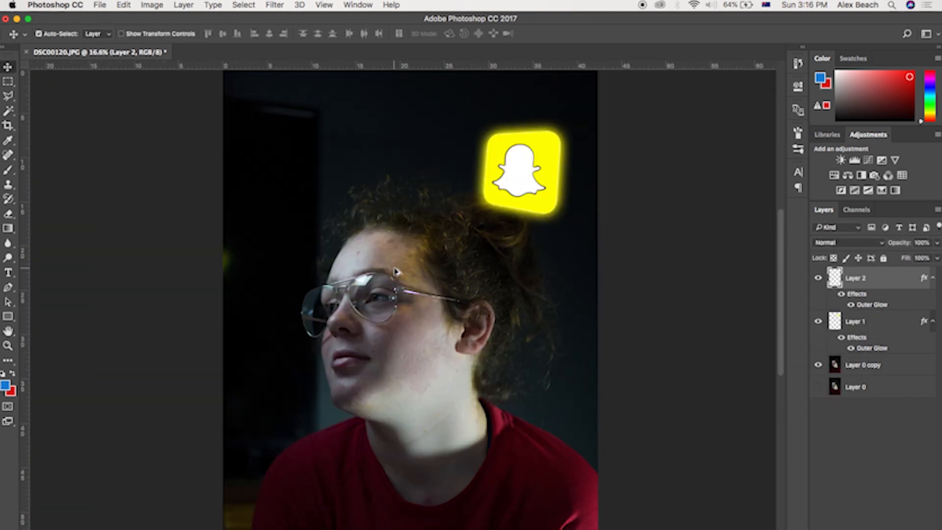
pyautogui.moveTo(353, 282); pyautogui.dragTo(357, 239)
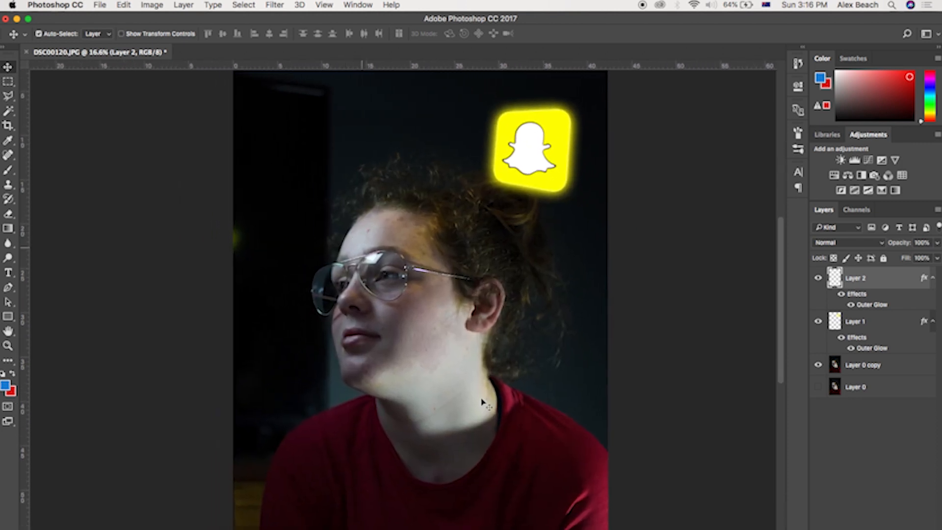
# Step: Switch to Safari and search for "wikipedia film photography" in a new tab
pyautogui.press('super+Tab')
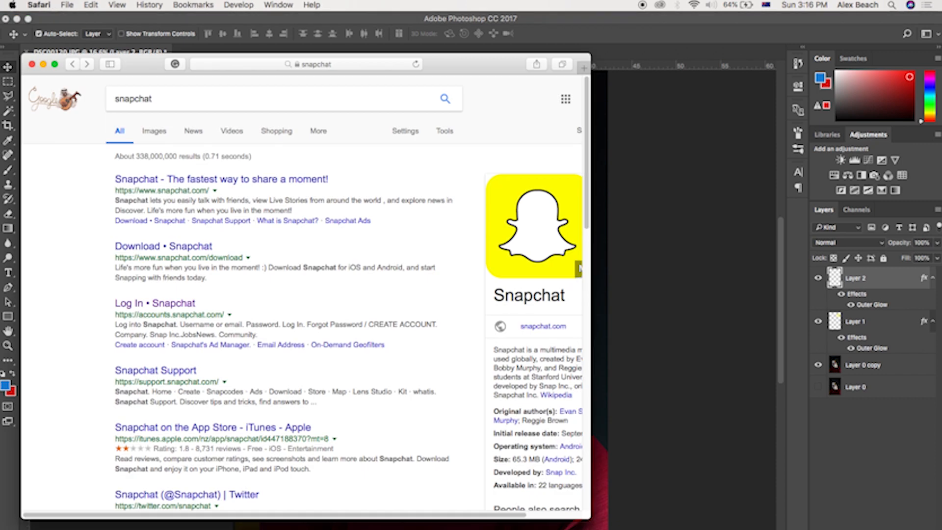
pyautogui.press('super+t')
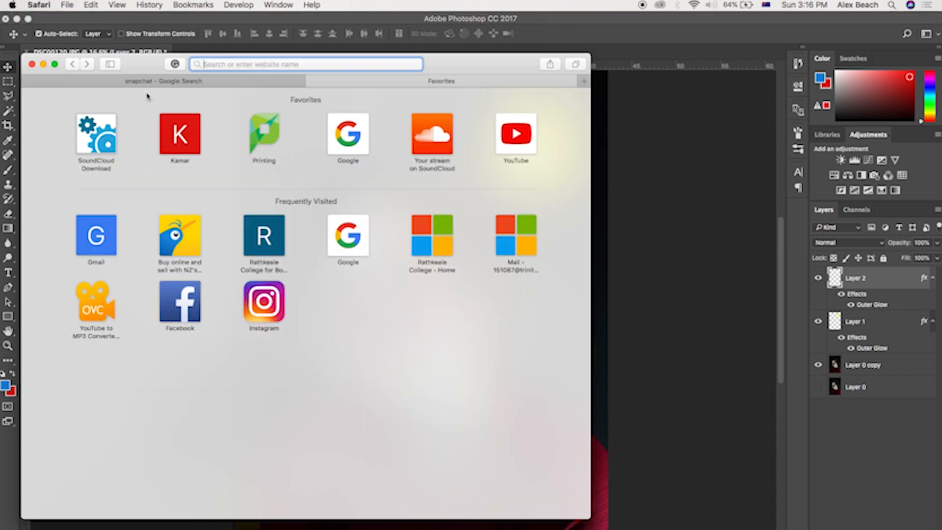
pyautogui.write('wiki')
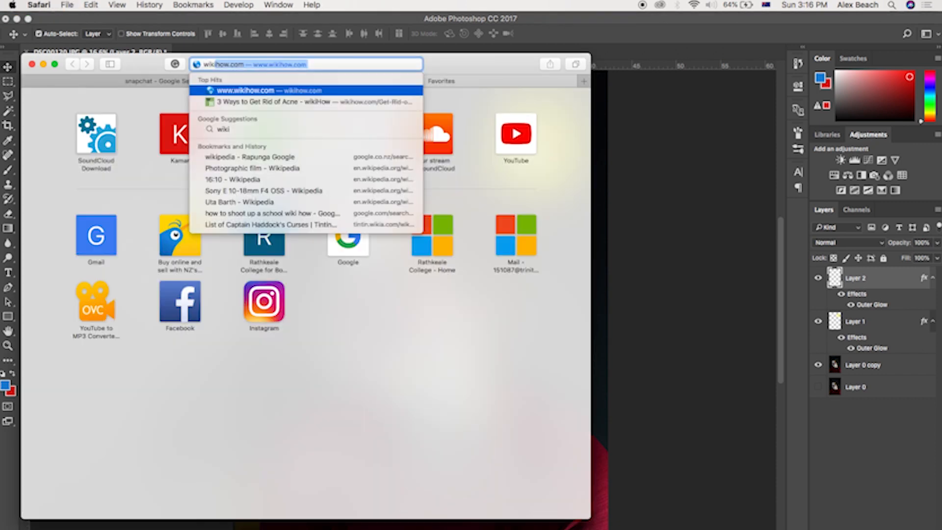
pyautogui.write('pedia ')
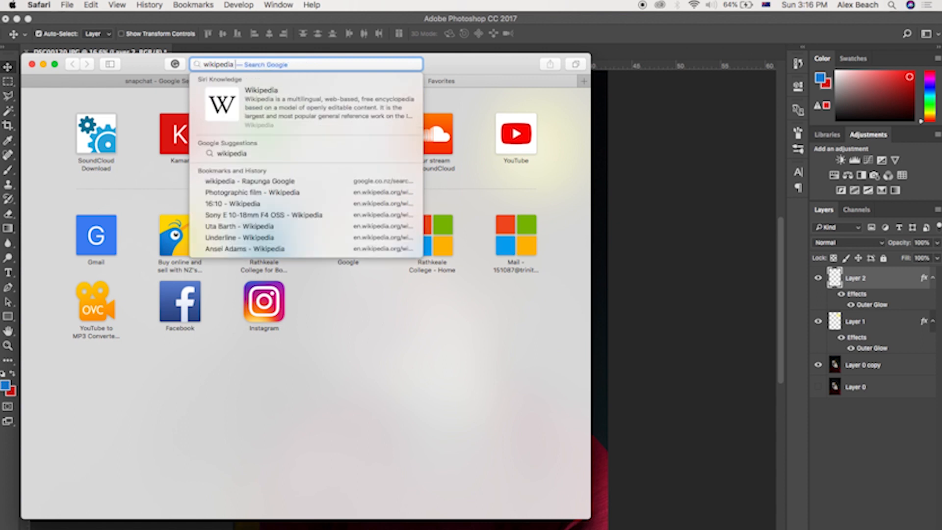
pyautogui.write('film')
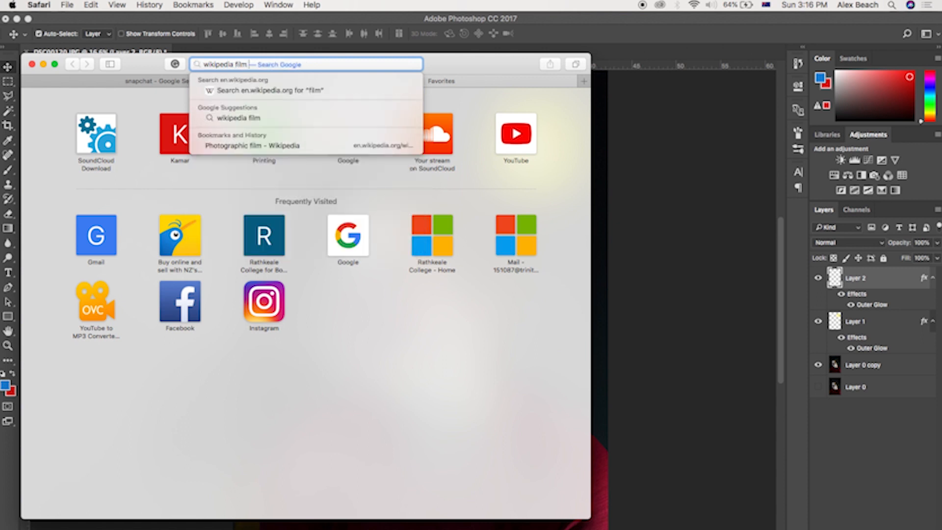
pyautogui.write(' photograp')
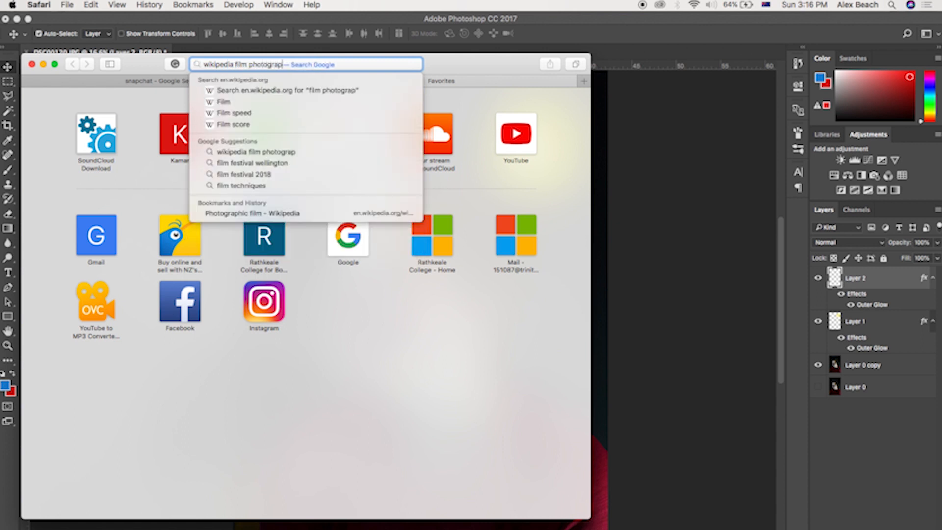
pyautogui.write('hy')
pyautogui.press('Return')
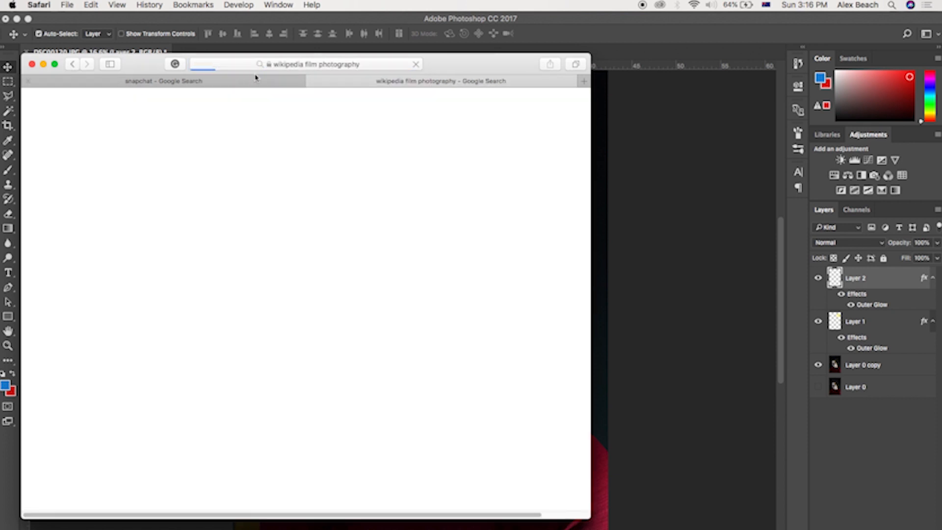
# Step: Open the Photographic film Wikipedia article and capture a screenshot of its Color section
pyautogui.click(201, 195)
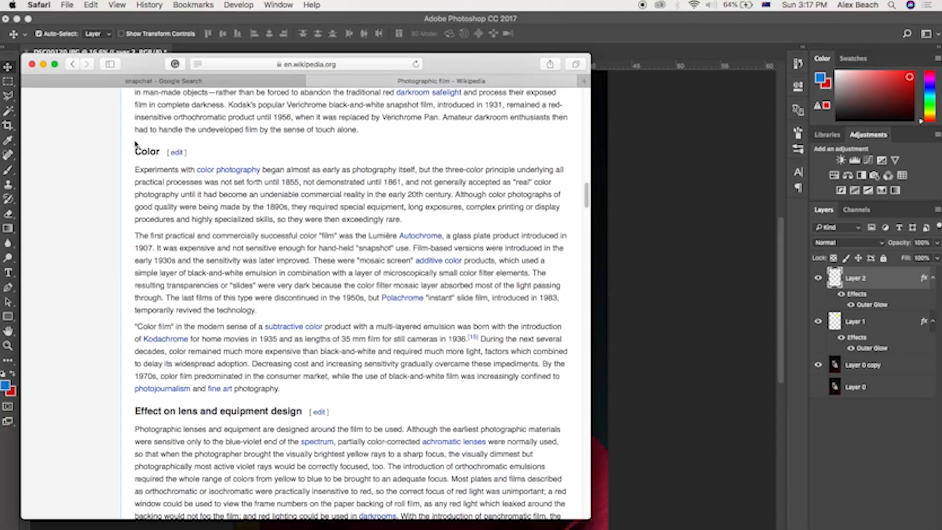
pyautogui.scroll(15, 260, 191)
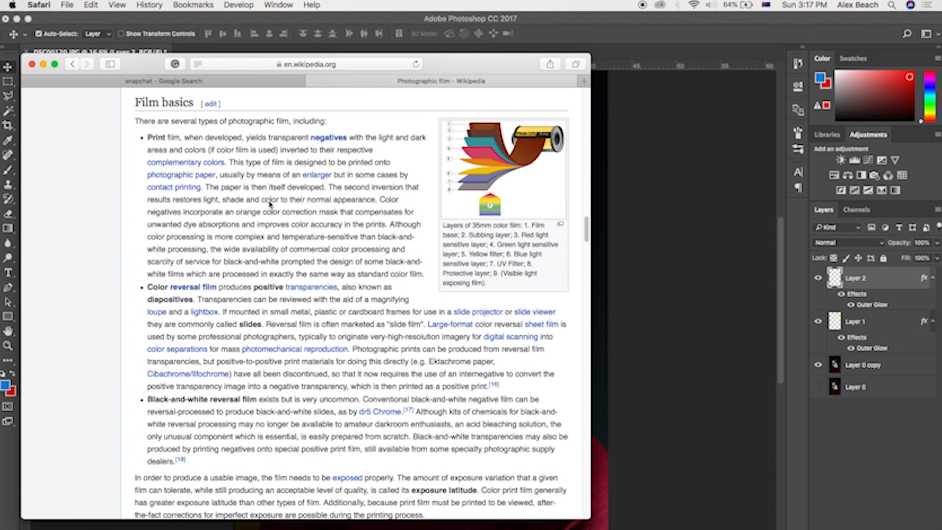
pyautogui.scroll(-15, 315, 374)
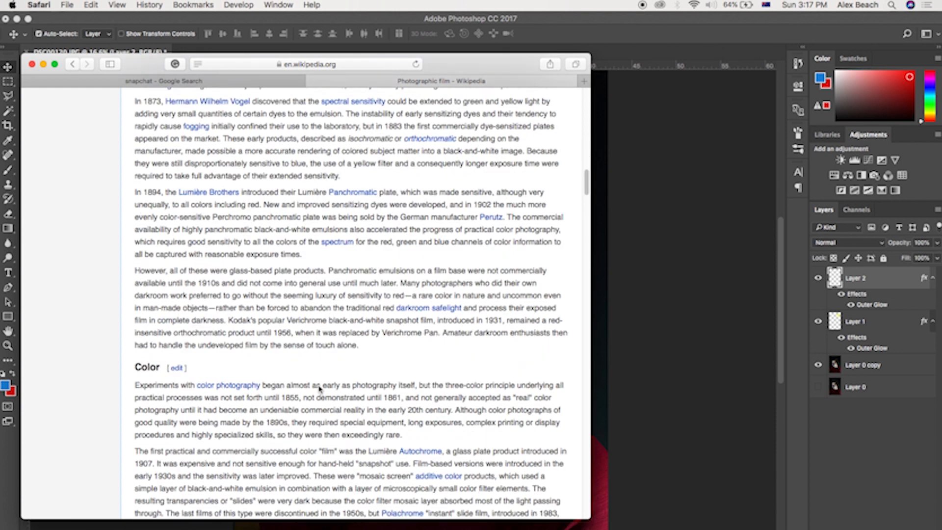
pyautogui.scroll(6, 322, 372)
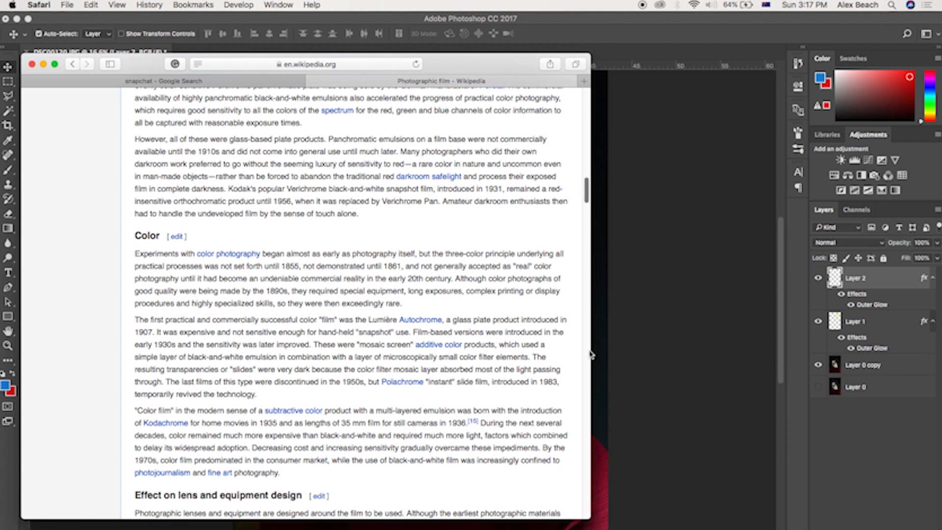
pyautogui.moveTo(592, 354); pyautogui.dragTo(420, 354)
pyautogui.scroll(-5, 231, 332)
pyautogui.scroll(2, 235, 336)
pyautogui.scroll(10, 235, 333)
pyautogui.scroll(-6, 230, 336)
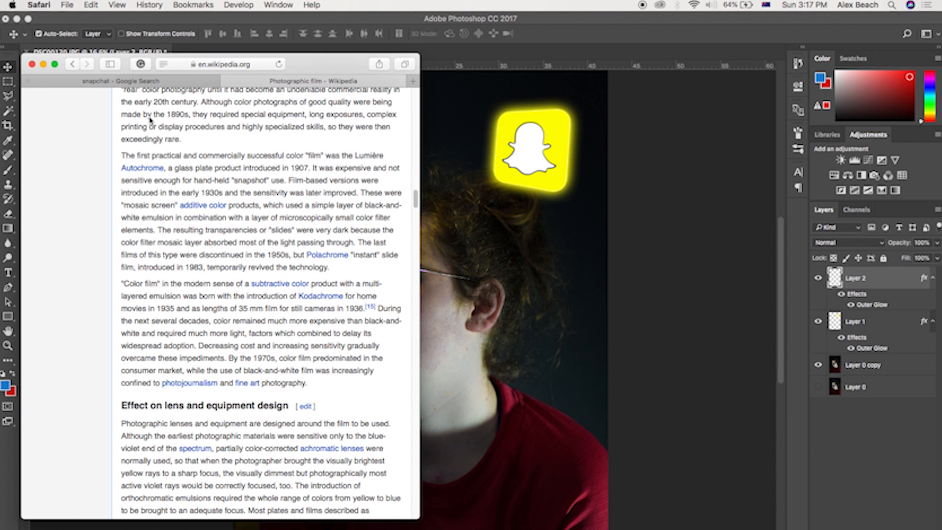
pyautogui.scroll(5, 148, 100)
pyautogui.scroll(-1, 148, 135)
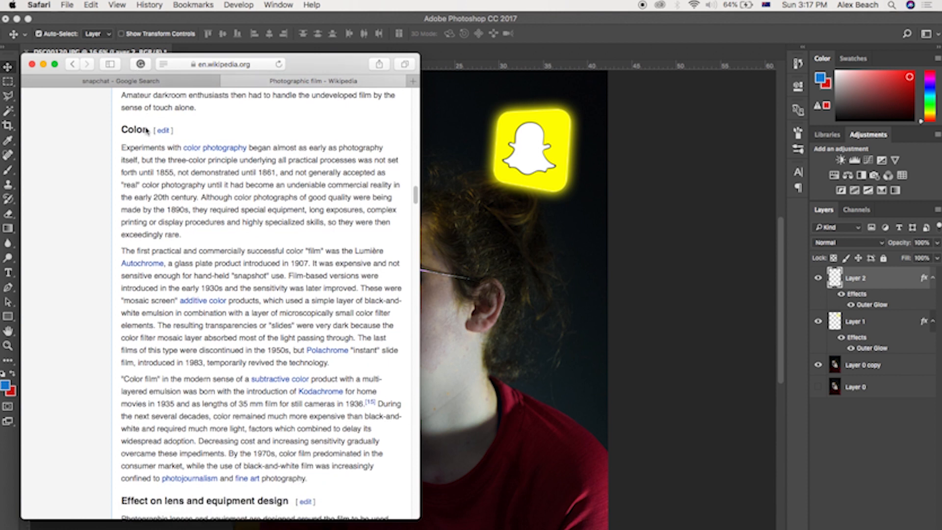
pyautogui.scroll(-1, 217, 240)
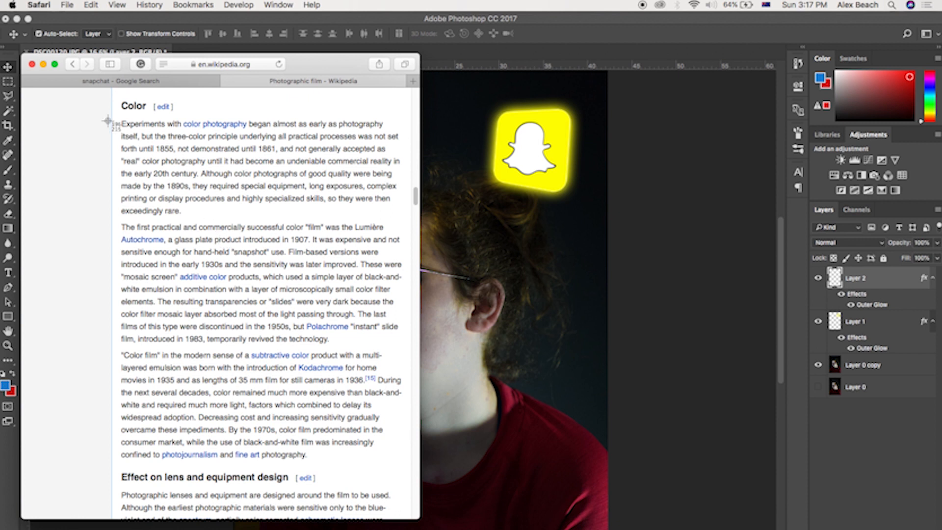
pyautogui.moveTo(117, 98); pyautogui.dragTo(409, 462)
# Step: Place the Color section screenshot from the desktop into the photo and position it over the woman's face
pyautogui.click(640, 316)
pyautogui.moveTo(39, 24); pyautogui.dragTo(37, 242)
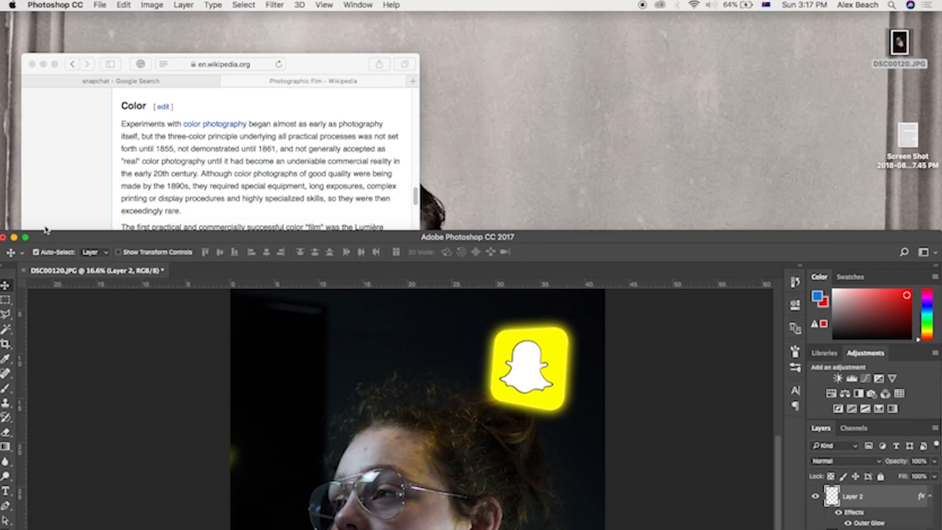
pyautogui.click(34, 61)
pyautogui.moveTo(908, 140); pyautogui.dragTo(347, 388)
pyautogui.moveTo(625, 243); pyautogui.dragTo(627, 25)
pyautogui.moveTo(463, 316); pyautogui.dragTo(371, 255)
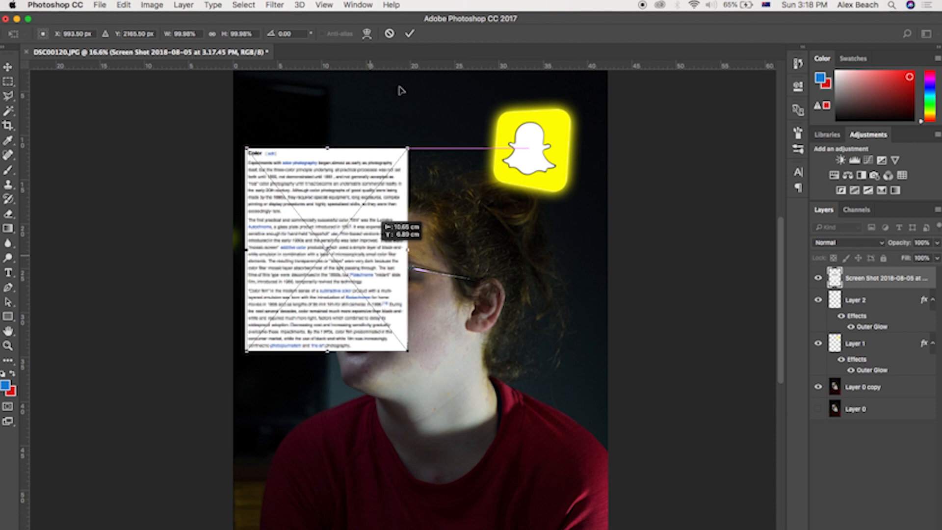
pyautogui.press('Return')
pyautogui.moveTo(334, 202); pyautogui.dragTo(345, 186)
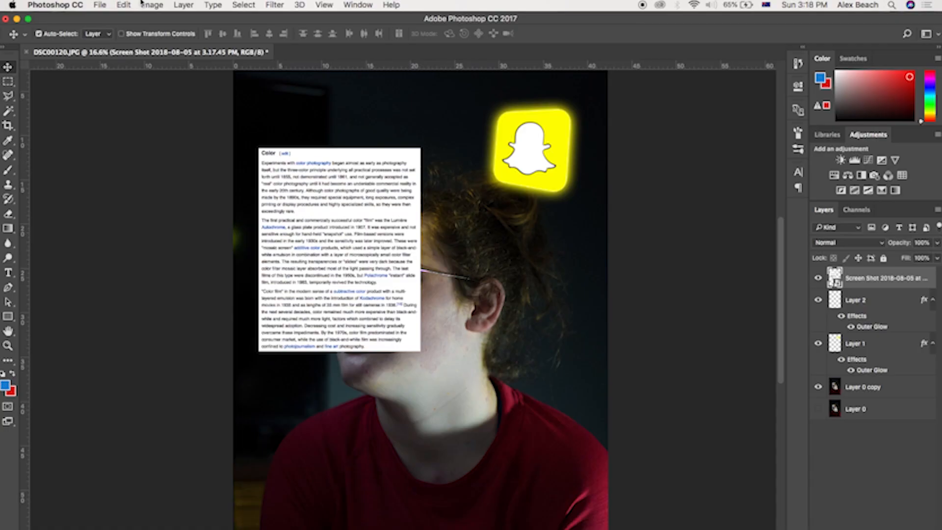
# Step: Apply Perspective Warp to the screenshot, pulling its right corners inward so the page angles back
pyautogui.click(129, 4)
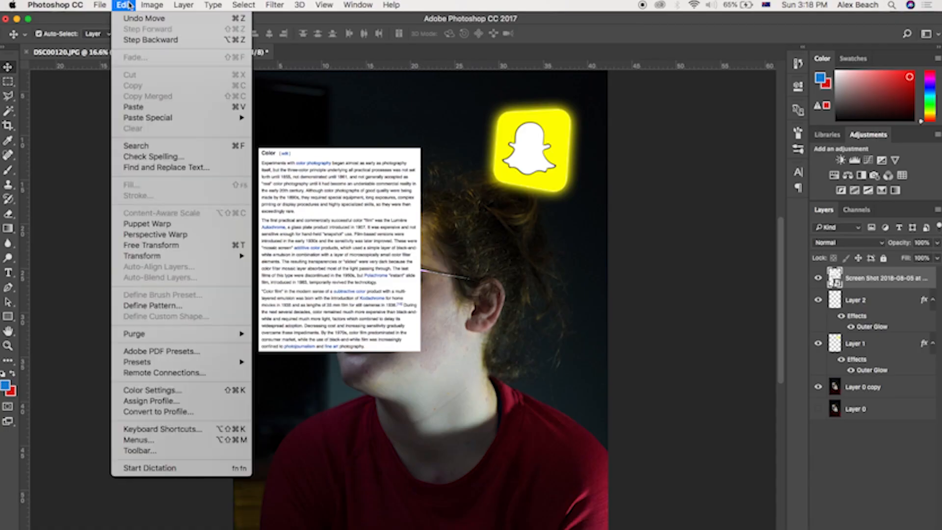
pyautogui.click(154, 235)
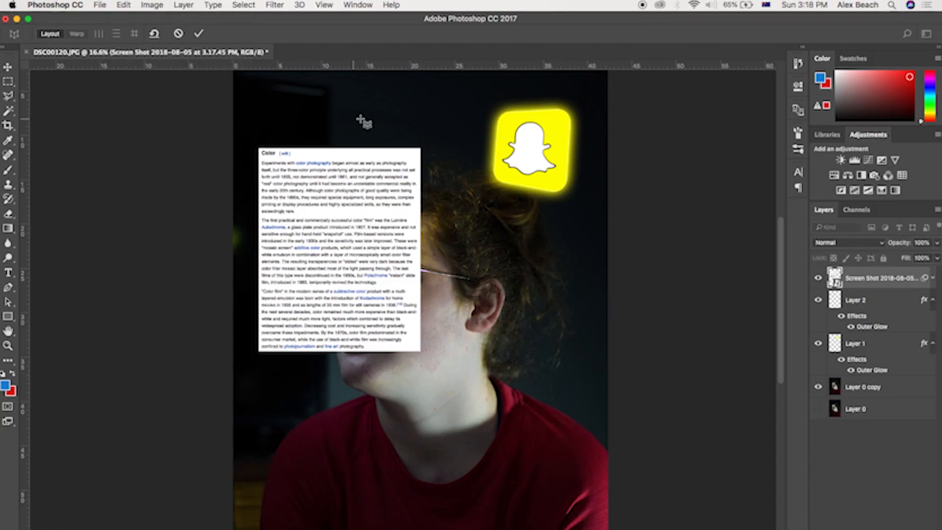
pyautogui.moveTo(257, 145); pyautogui.dragTo(423, 354)
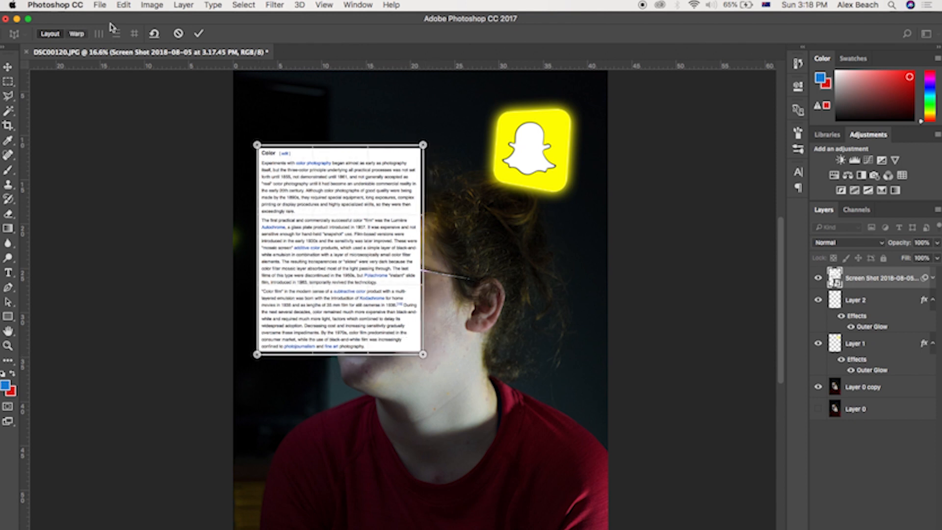
pyautogui.click(75, 34)
pyautogui.moveTo(424, 146); pyautogui.dragTo(377, 176)
pyautogui.moveTo(423, 355); pyautogui.dragTo(381, 341)
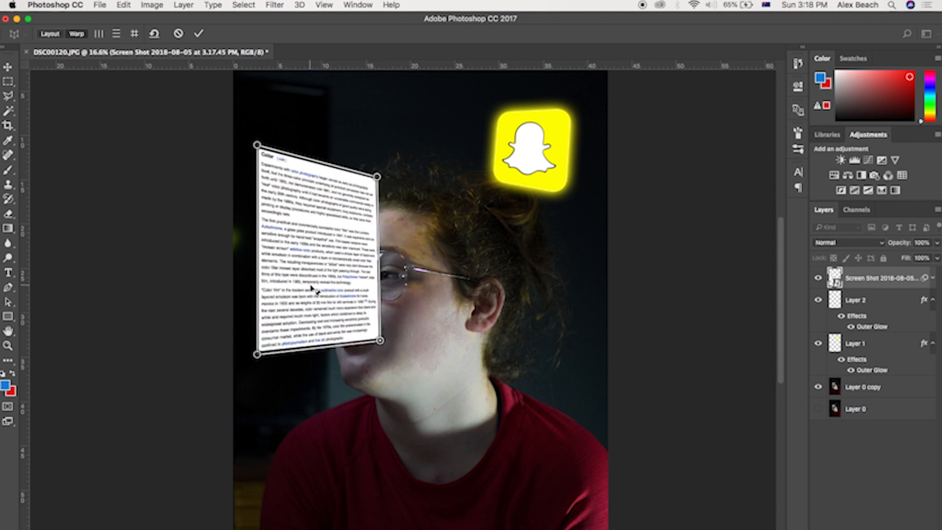
pyautogui.press('Return')
pyautogui.moveTo(347, 270); pyautogui.dragTo(319, 250)
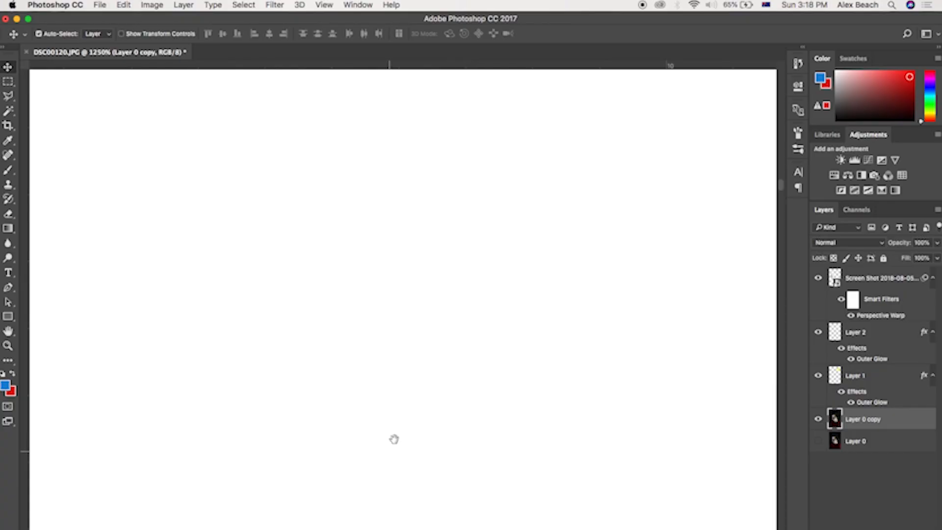
# Step: Select the white page area with Color Range by sampling it at fuzziness 85
pyautogui.moveTo(394, 439); pyautogui.dragTo(514, 3)
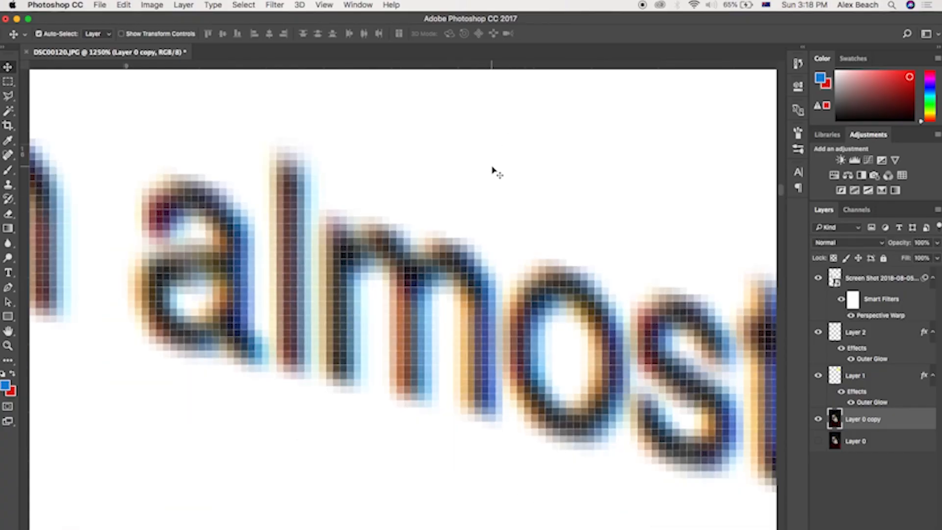
pyautogui.scroll(-10, 491, 162)
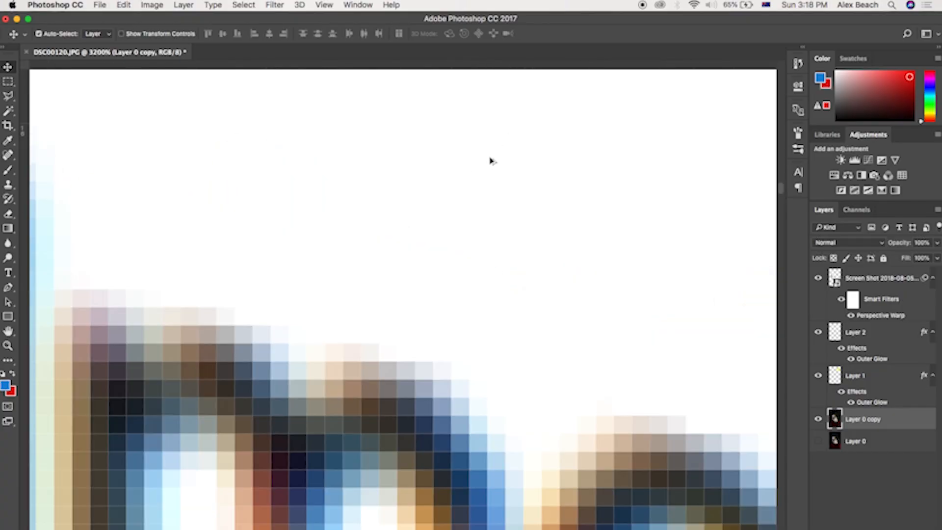
pyautogui.scroll(-3, 487, 167)
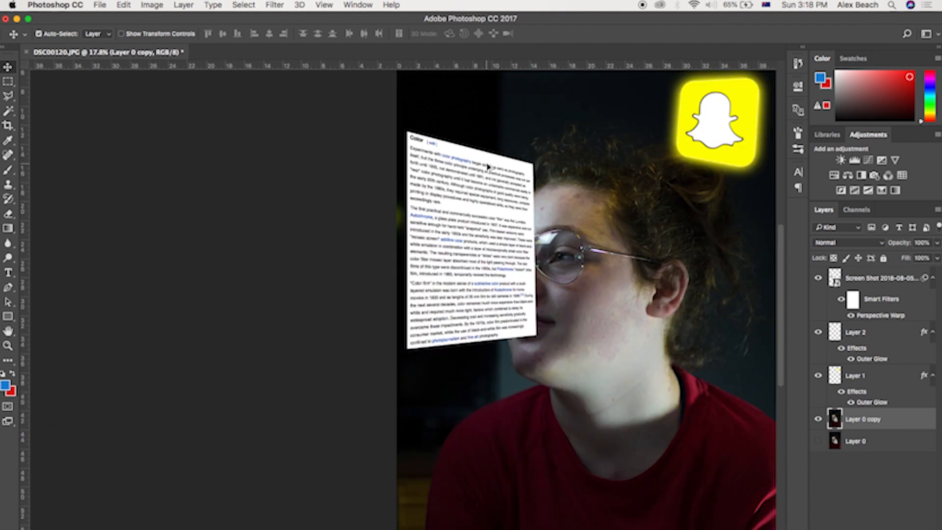
pyautogui.scroll(2, 487, 167)
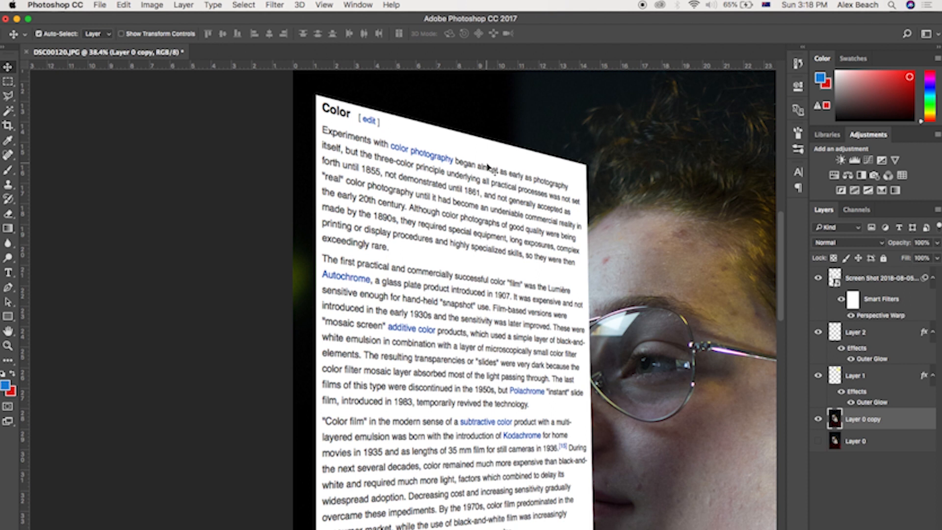
pyautogui.scroll(-3, 486, 158)
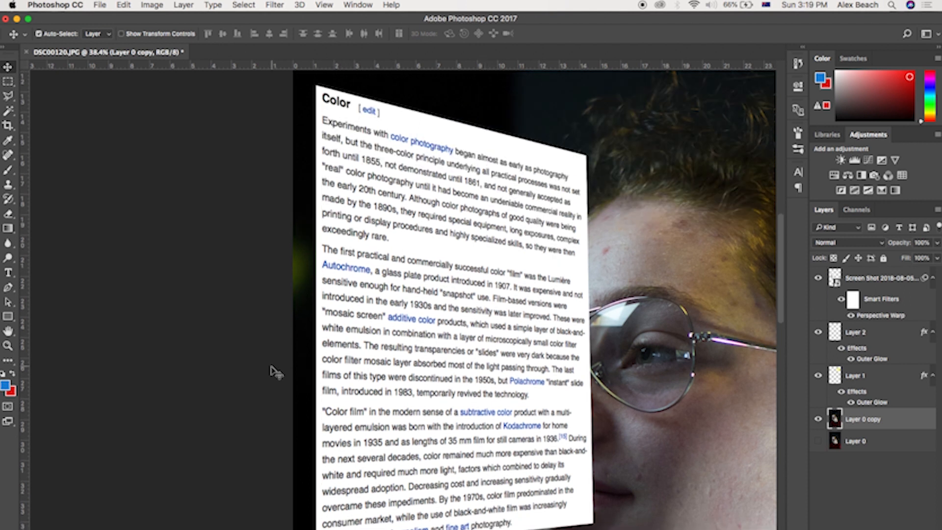
pyautogui.click(251, 5)
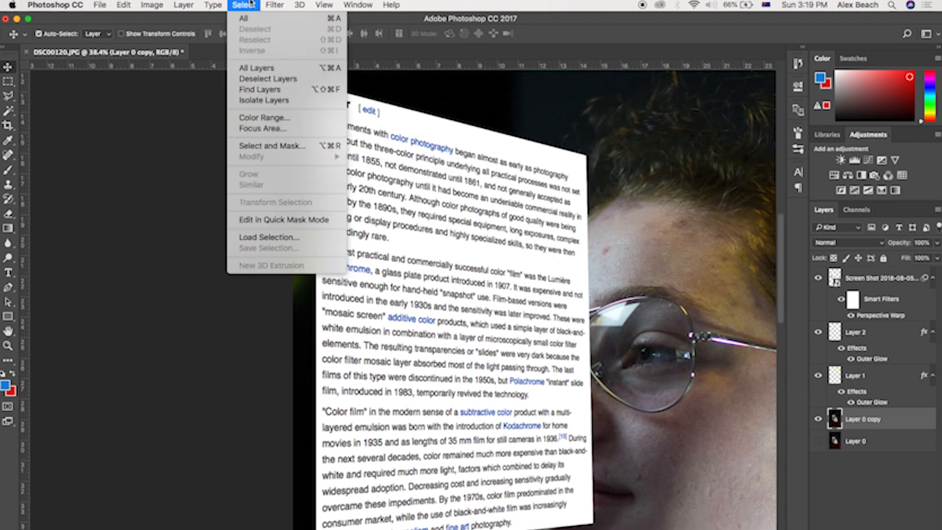
pyautogui.click(267, 125)
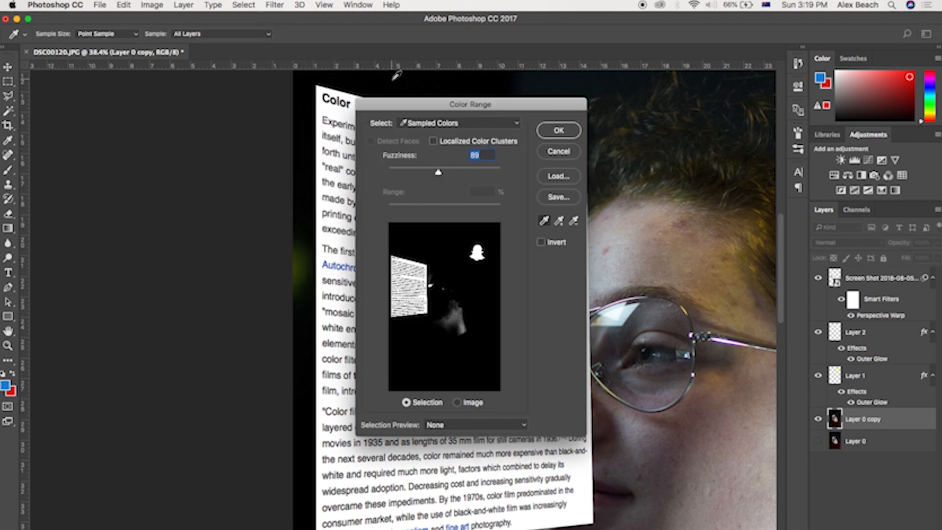
pyautogui.moveTo(397, 105); pyautogui.dragTo(475, 108)
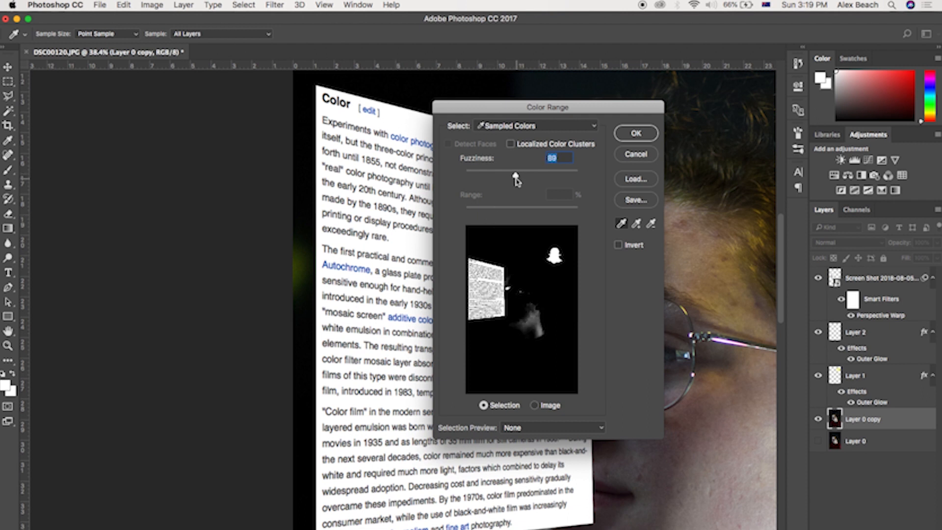
pyautogui.click(635, 132)
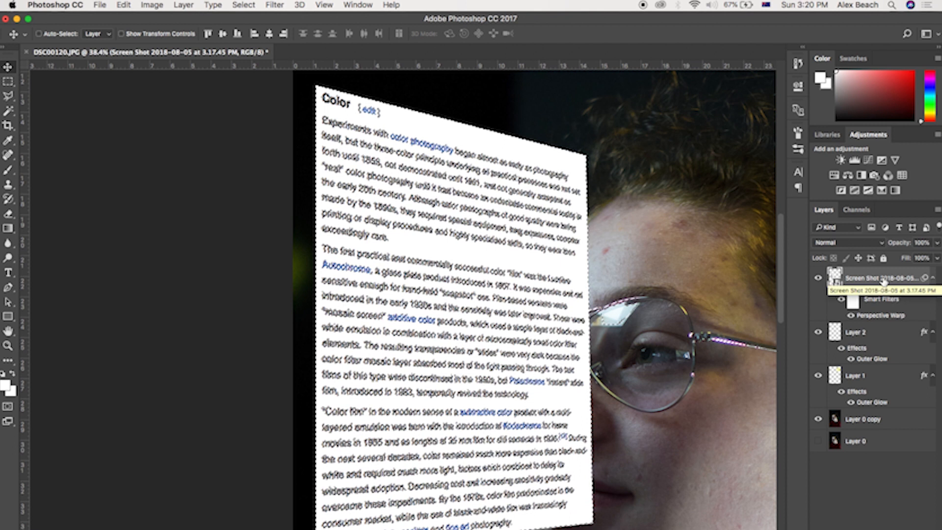
# Step: Invert the selection and paste the selected text onto a new layer
pyautogui.click(244, 5)
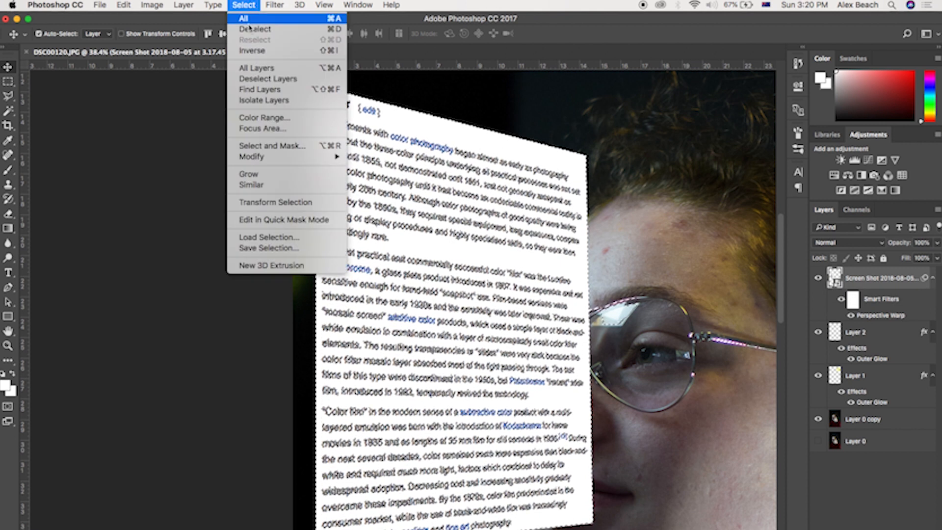
pyautogui.click(255, 50)
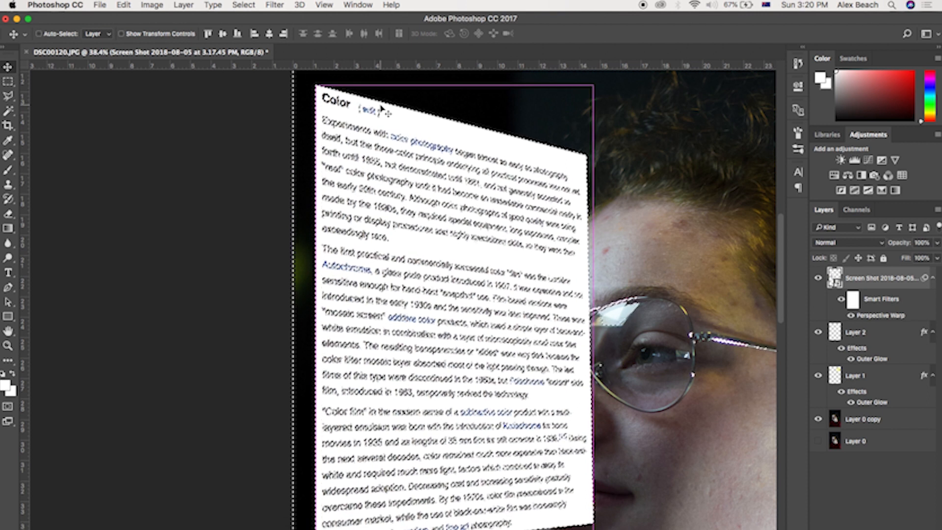
pyautogui.press('super+v')
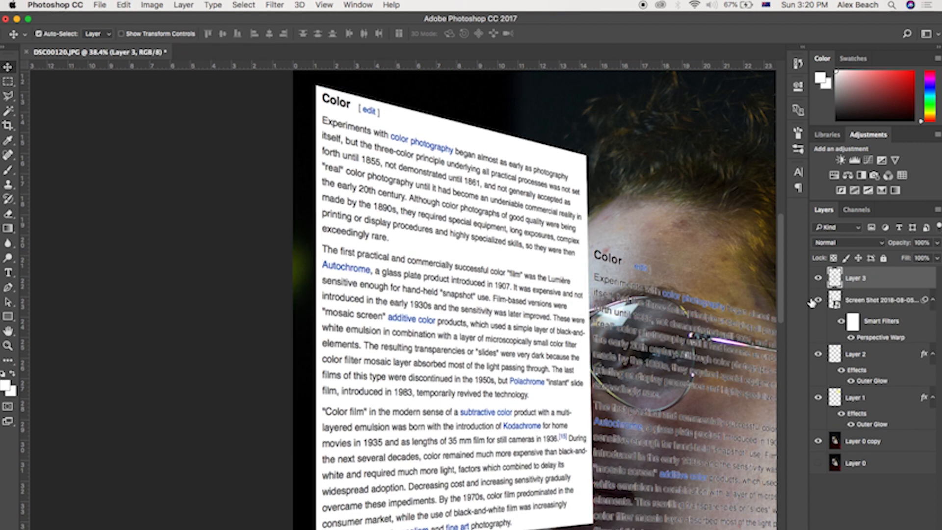
# Step: Hide the warped screenshot layer and undo a trial move of the pasted text
pyautogui.click(814, 300)
pyautogui.moveTo(684, 335); pyautogui.dragTo(597, 296)
pyautogui.press('super+z')
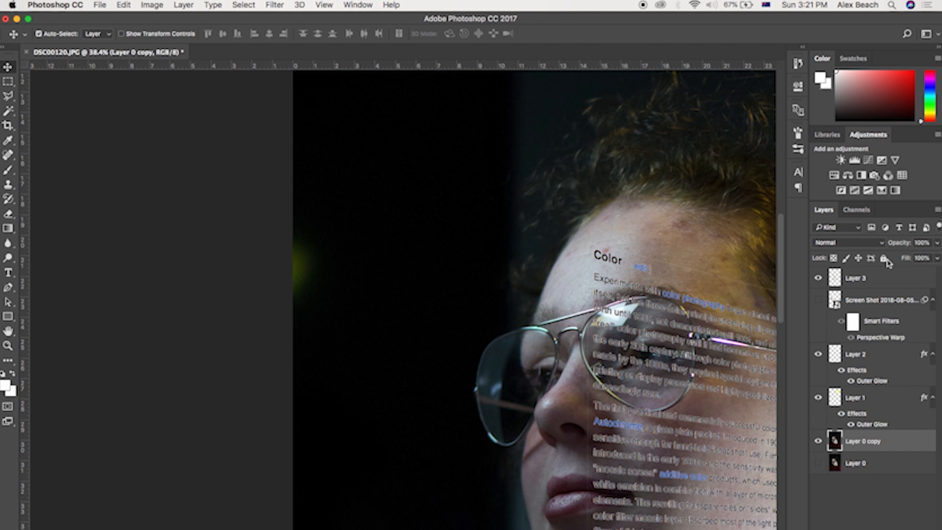
# Step: Move and resize the pasted text layer with Free Transform so it sits near the portrait's upper left
pyautogui.click(882, 279)
pyautogui.press('super+t')
pyautogui.moveTo(707, 357); pyautogui.dragTo(437, 220)
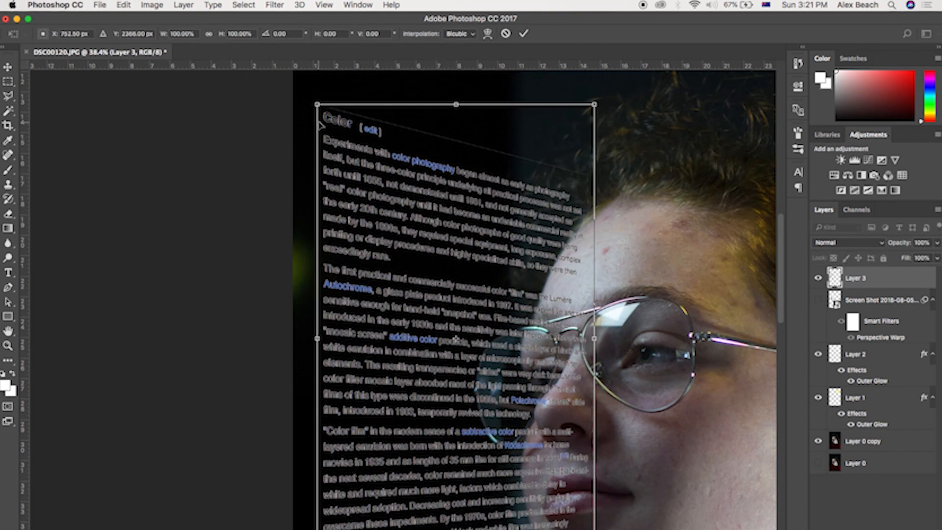
pyautogui.click(524, 35)
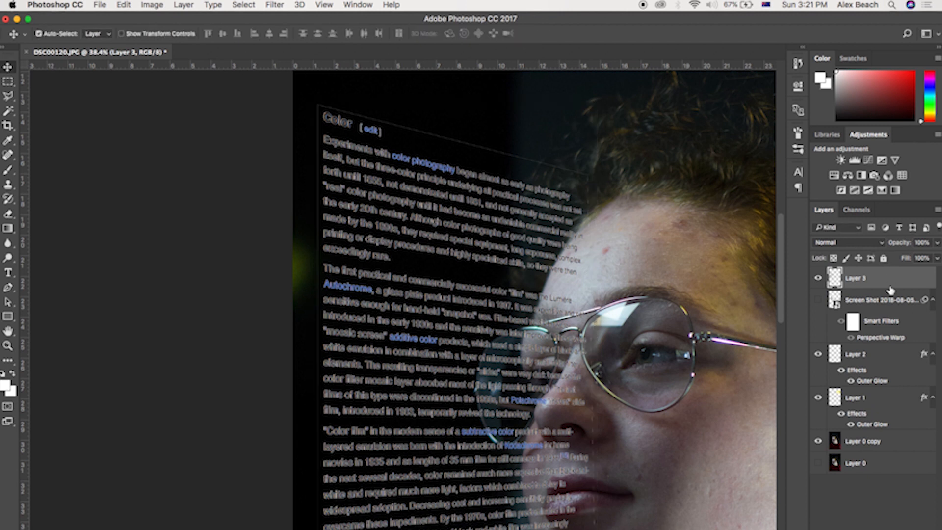
# Step: Add a white Color Overlay layer style to the text layer
pyautogui.doubleClick(890, 276)
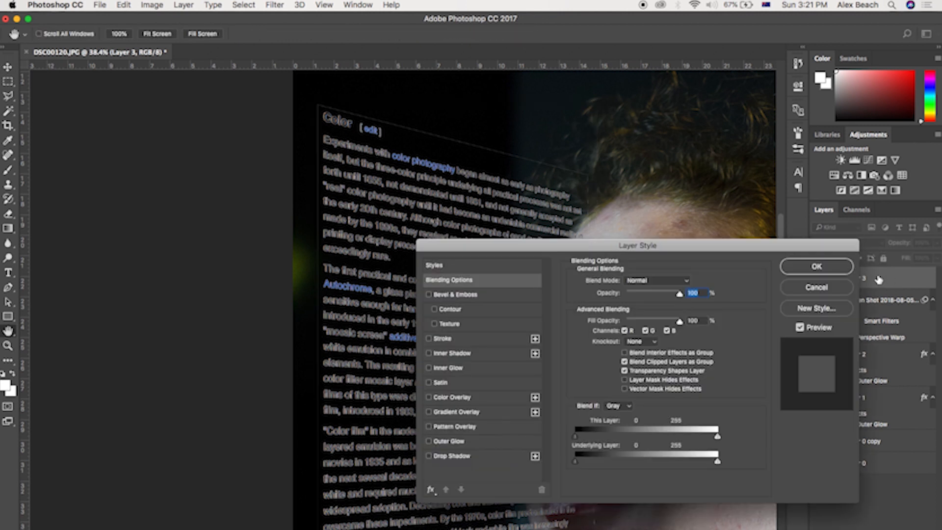
pyautogui.click(453, 398)
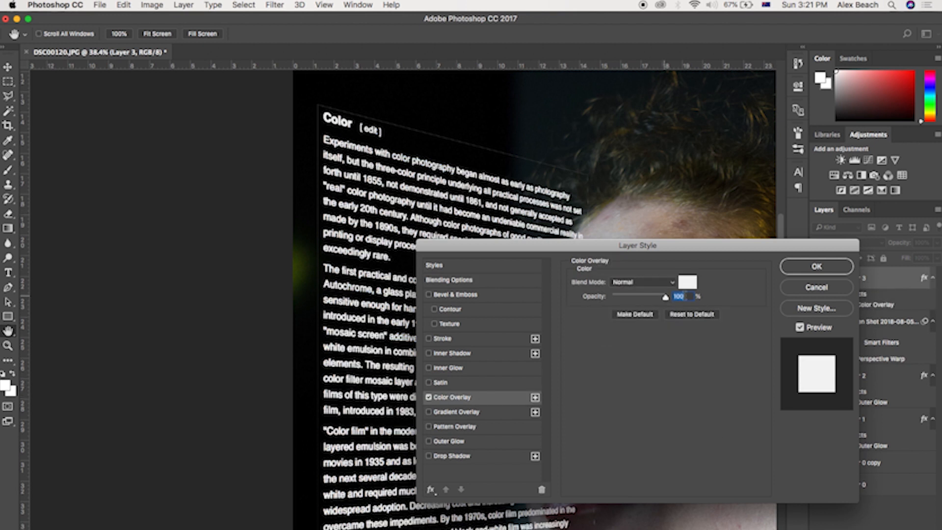
pyautogui.click(689, 282)
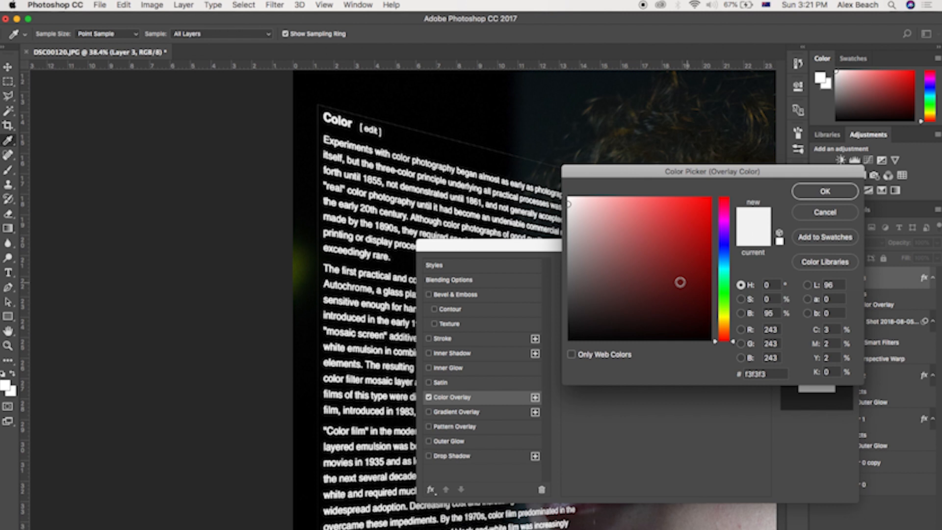
pyautogui.click(829, 191)
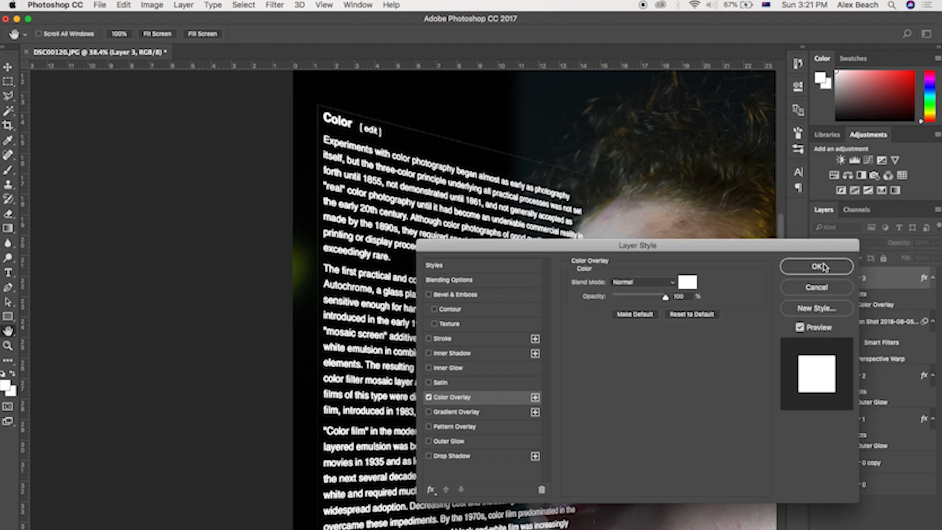
pyautogui.click(824, 267)
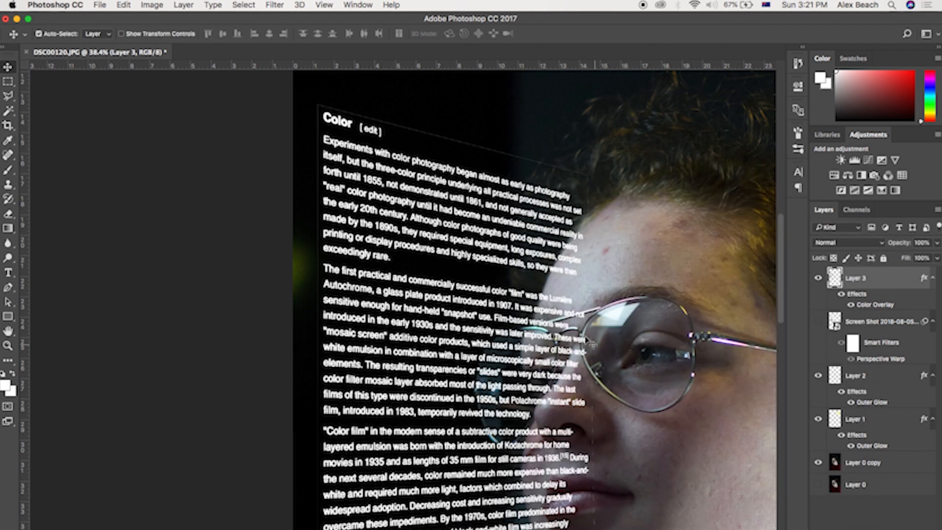
# Step: Zoom in closely to examine the text layer's upper edge
pyautogui.scroll(-3, 590, 343)
pyautogui.scroll(5, 506, 242)
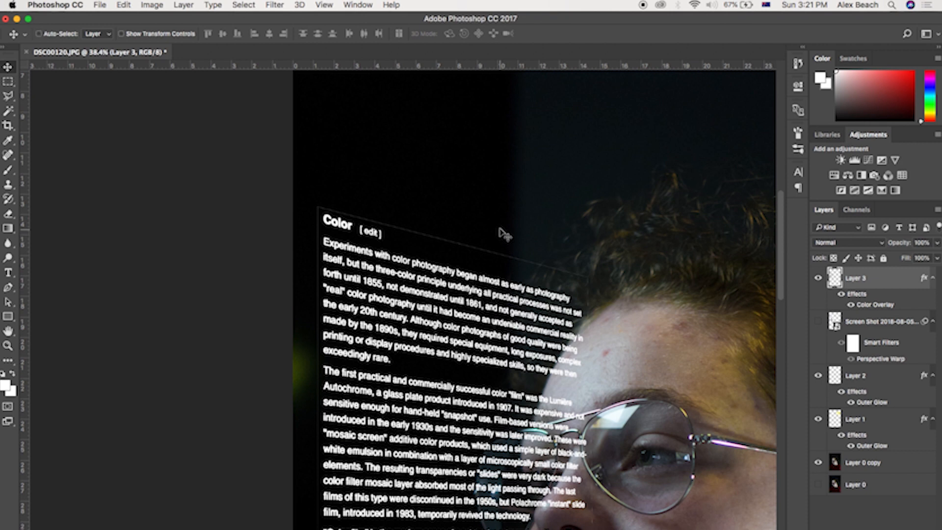
pyautogui.hscroll(3, 500, 230)
pyautogui.scroll(10, 422, 243)
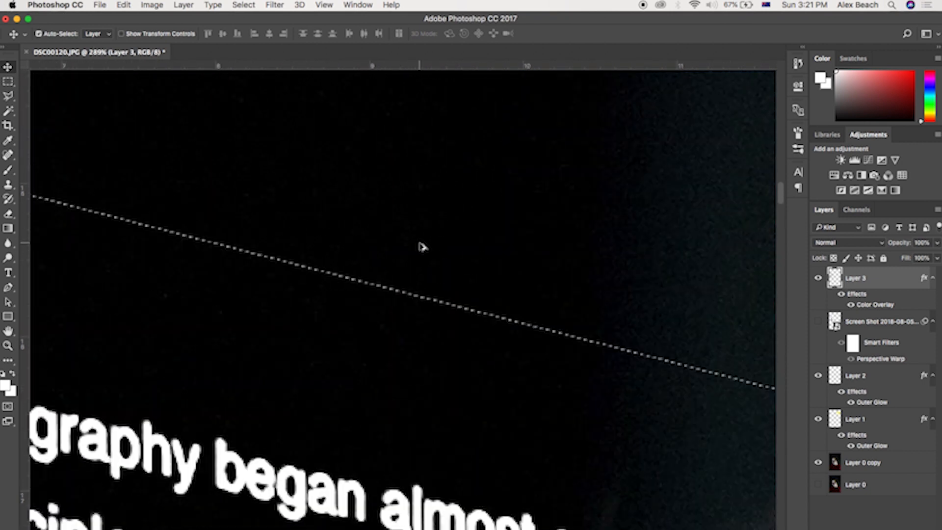
pyautogui.scroll(5, 422, 246)
pyautogui.moveTo(116, 279); pyautogui.dragTo(648, 390)
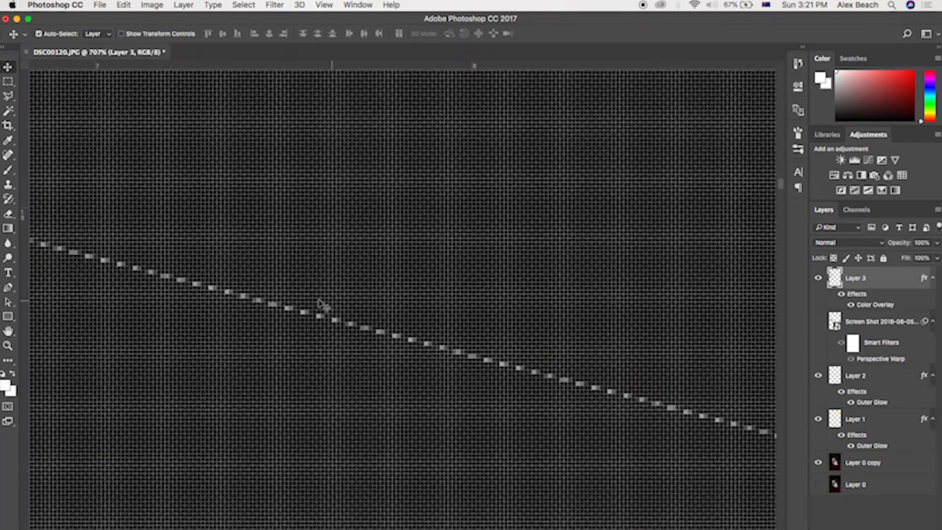
pyautogui.scroll(5, 324, 299)
pyautogui.scroll(-10, 325, 297)
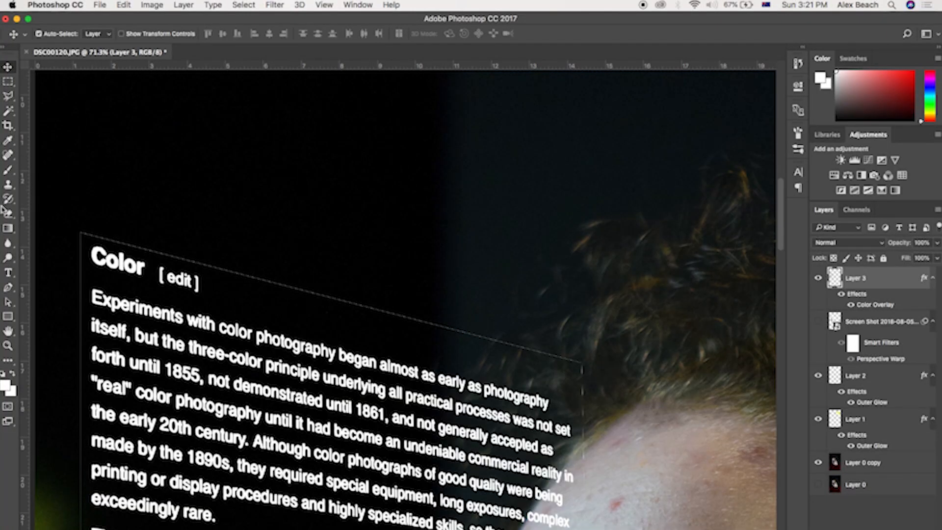
# Step: Switch to the Eraser at 100% opacity and erase text crossing the face
pyautogui.click(6, 215)
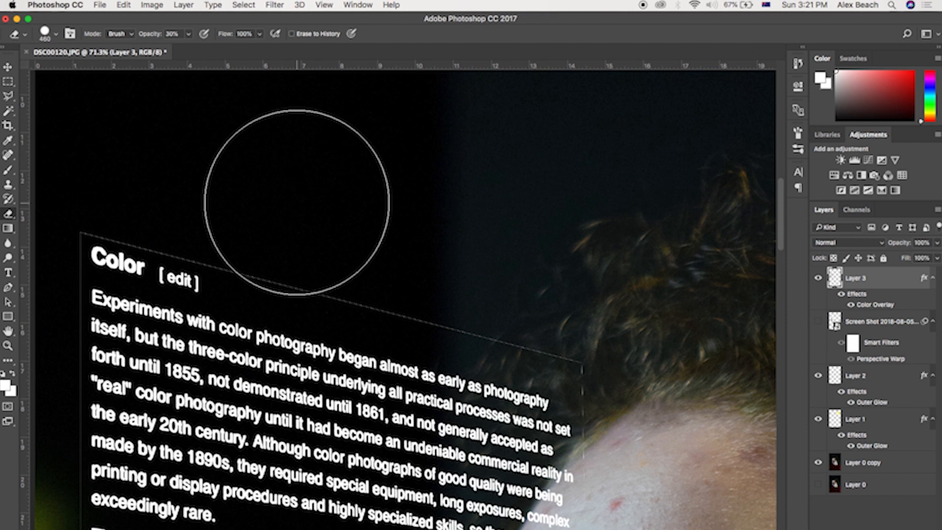
pyautogui.click(189, 34)
pyautogui.moveTo(188, 54); pyautogui.dragTo(231, 54)
pyautogui.moveTo(734, 428)
pyautogui.mouseDown()
pyautogui.moveTo(536, 116)
pyautogui.moveTo(486, 205)
pyautogui.mouseUp()
# Step: Try erasing text across the forehead with the large eraser, then undo the stroke
pyautogui.scroll(-15, 487, 205)
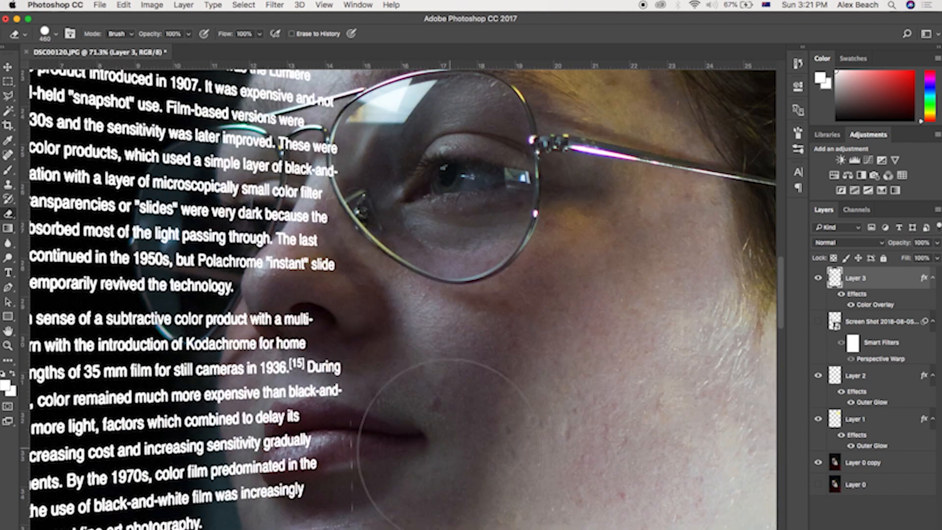
pyautogui.hscroll(-5, 138, 422)
pyautogui.hscroll(-5, 137, 422)
pyautogui.scroll(10, 236, 347)
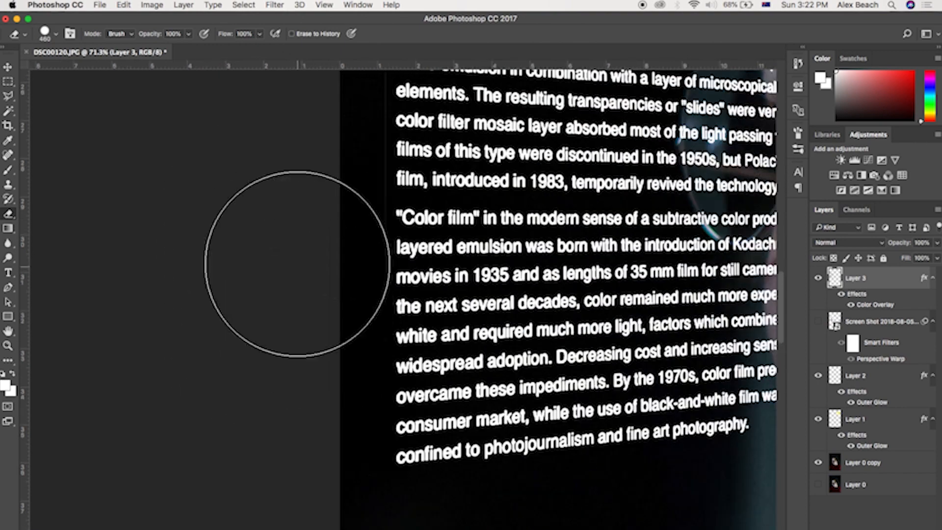
pyautogui.scroll(10, 292, 187)
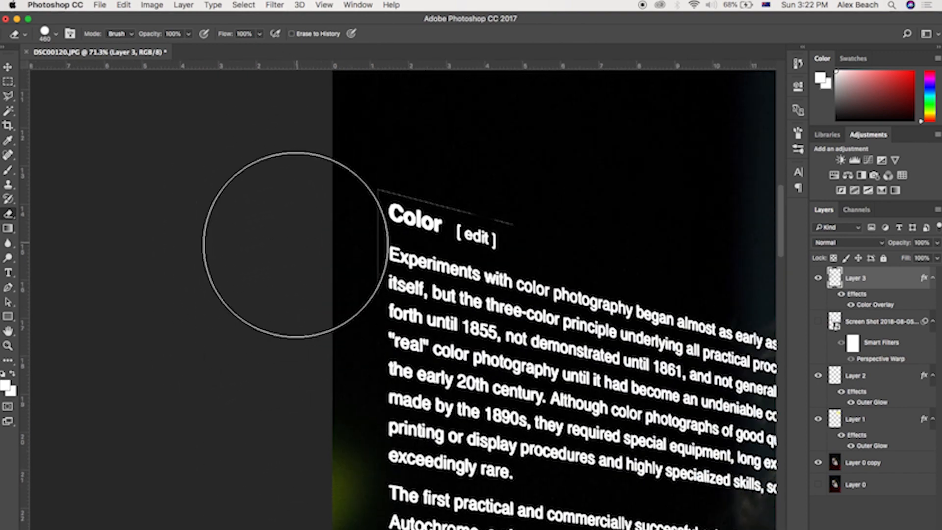
pyautogui.press('super+0')
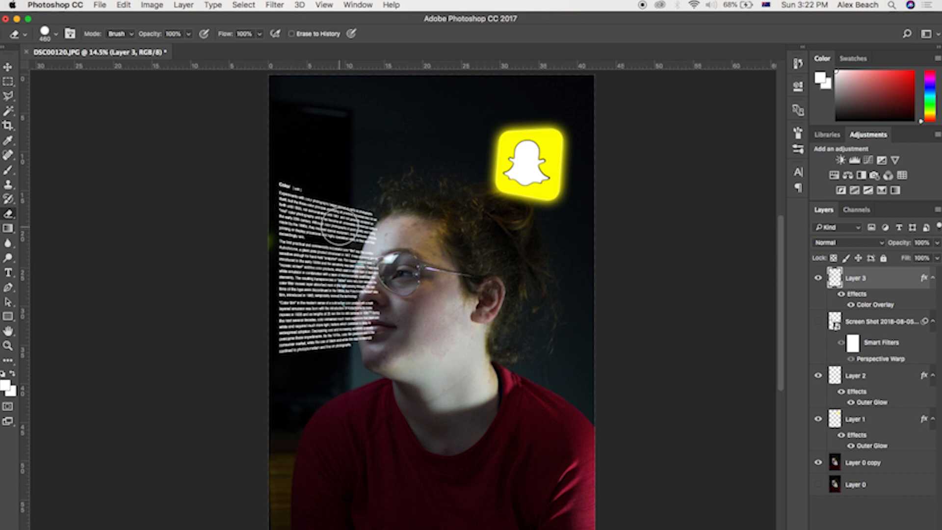
pyautogui.scroll(-5, 396, 238)
pyautogui.scroll(10, 395, 240)
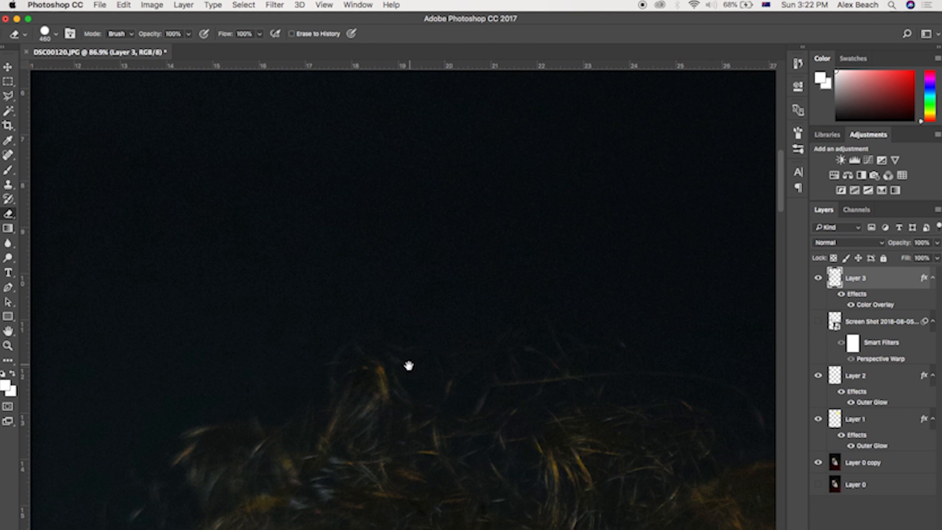
pyautogui.moveTo(417, 356); pyautogui.dragTo(615, 119)
pyautogui.scroll(-10, 615, 120)
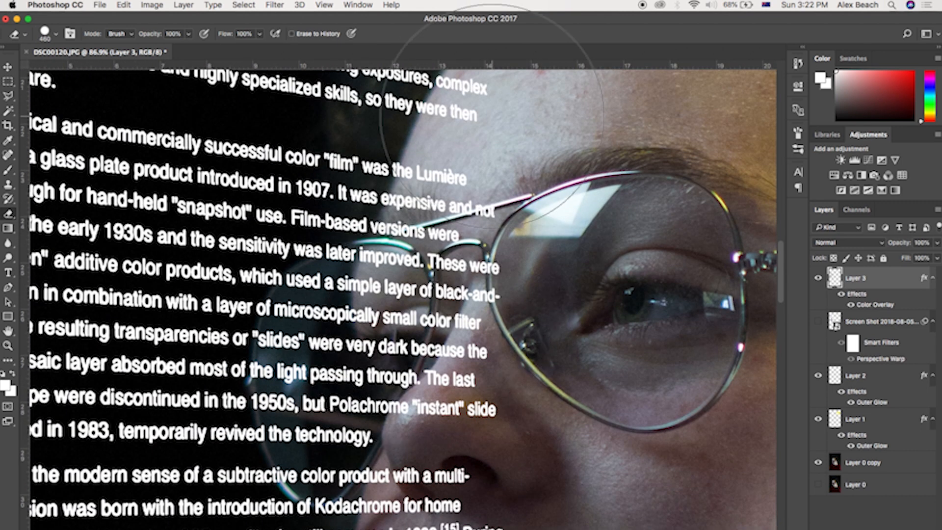
pyautogui.moveTo(432, 98); pyautogui.dragTo(419, 290)
pyautogui.press('super+z')
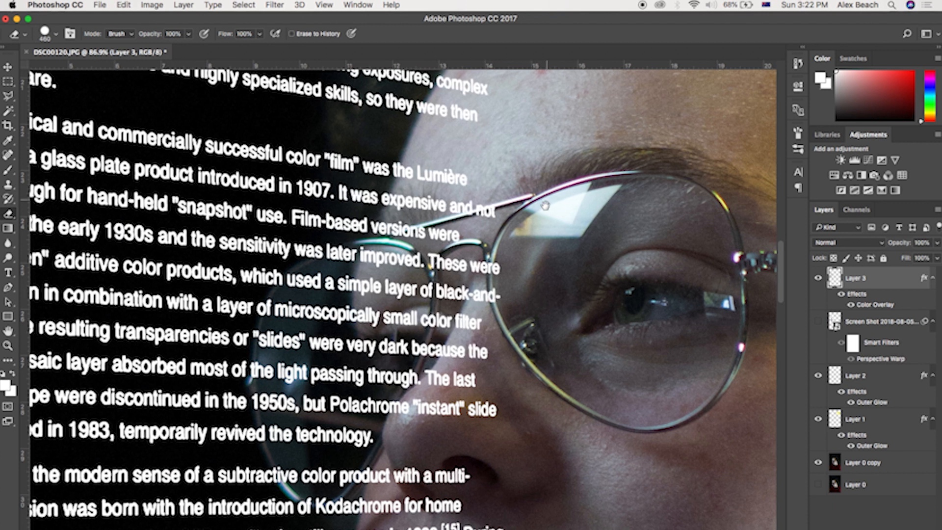
# Step: Set the eraser size to 156 px and erase the text over the nose and glasses
pyautogui.scroll(5, 472, 402)
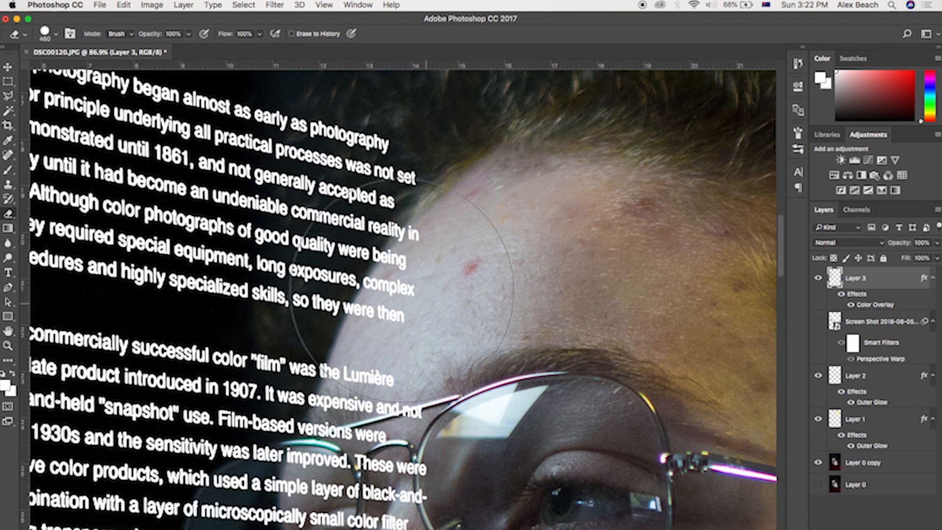
pyautogui.click(56, 34)
pyautogui.moveTo(83, 65); pyautogui.dragTo(106, 67)
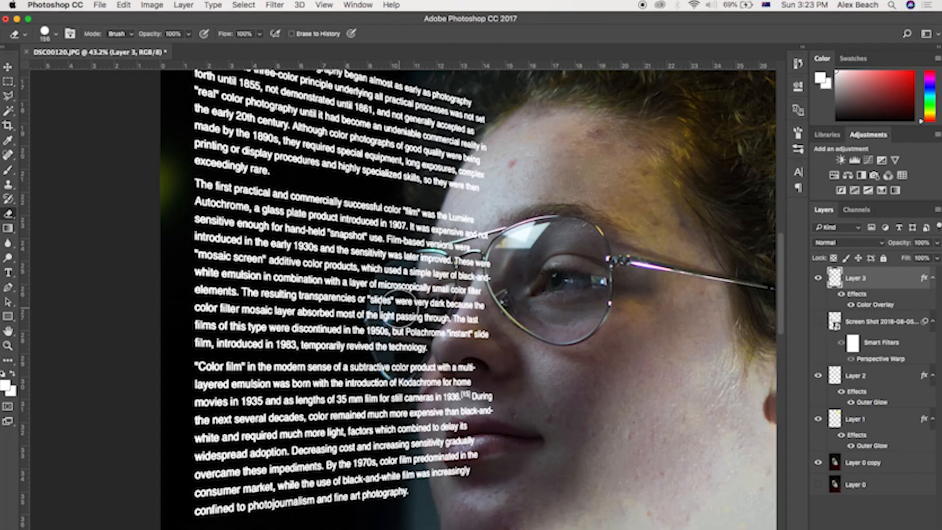
pyautogui.scroll(3, 400, 308)
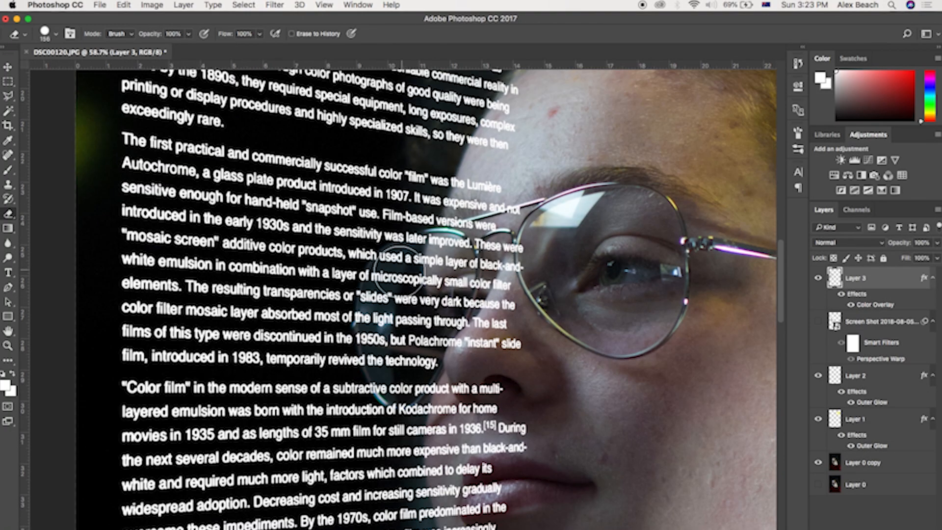
pyautogui.moveTo(381, 287); pyautogui.dragTo(408, 320)
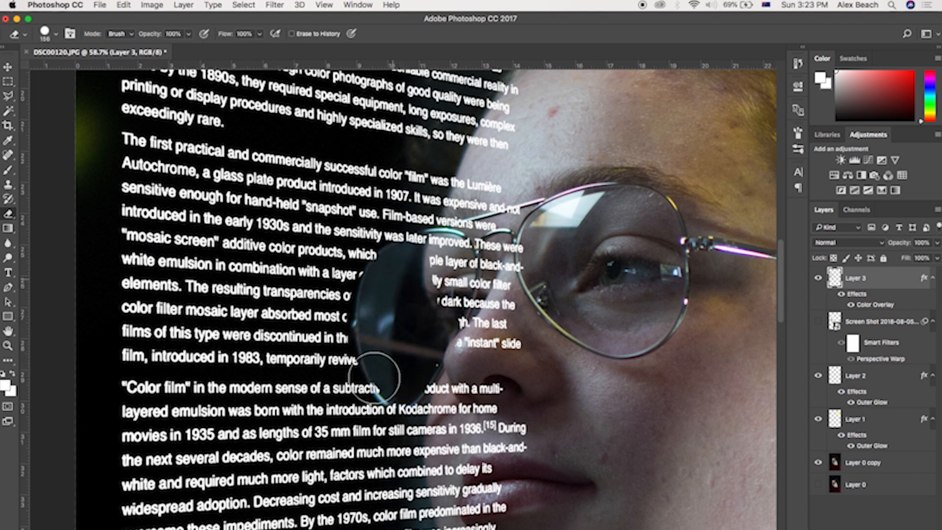
pyautogui.moveTo(374, 347)
pyautogui.mouseDown()
pyautogui.moveTo(391, 421)
pyautogui.moveTo(425, 363)
pyautogui.mouseUp()
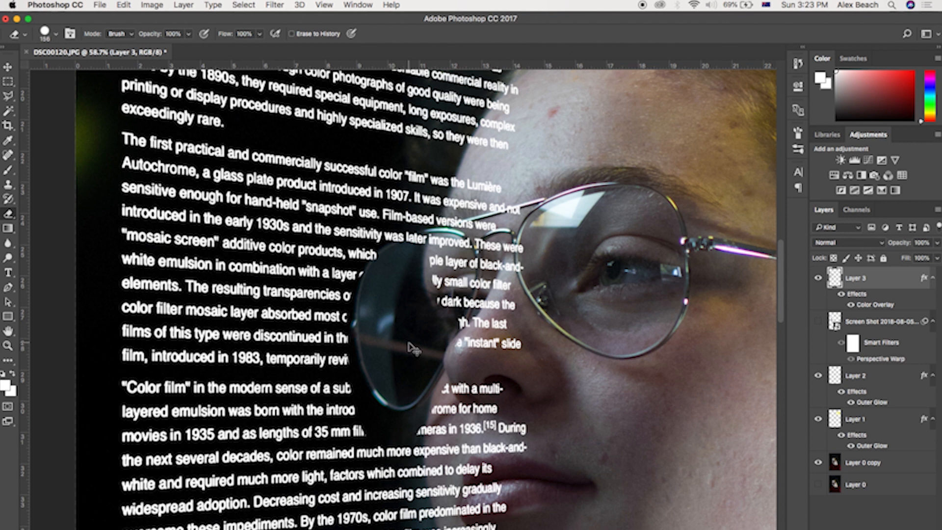
pyautogui.press('super+z')
pyautogui.moveTo(465, 293)
pyautogui.mouseDown()
pyautogui.moveTo(449, 254)
pyautogui.moveTo(554, 34)
pyautogui.moveTo(490, 321)
pyautogui.moveTo(460, 393)
pyautogui.moveTo(453, 496)
pyautogui.moveTo(461, 350)
pyautogui.moveTo(481, 346)
pyautogui.mouseUp()
pyautogui.press('super+z')
pyautogui.moveTo(547, 245); pyautogui.dragTo(497, 463)
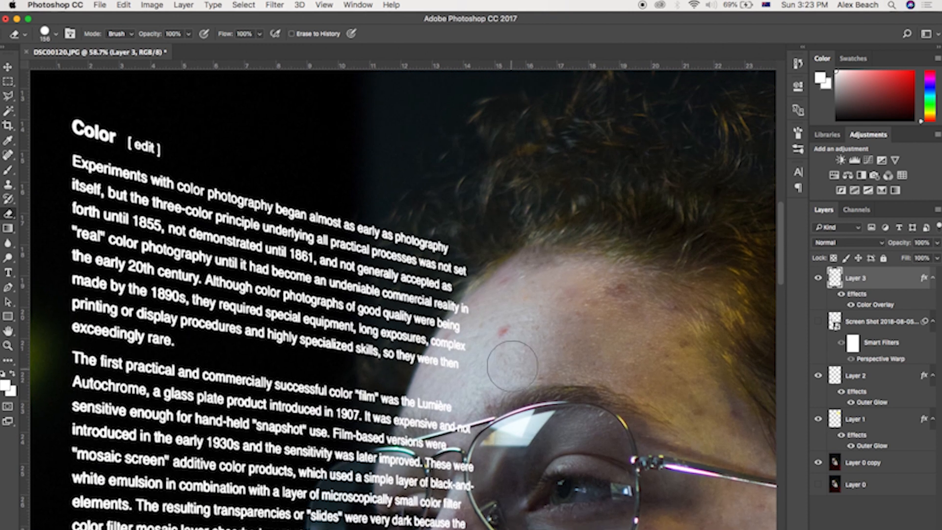
# Step: Erase more text along the face's edge over the forehead and cheek
pyautogui.scroll(5, 511, 350)
pyautogui.moveTo(433, 280)
pyautogui.mouseDown()
pyautogui.moveTo(381, 397)
pyautogui.moveTo(432, 315)
pyautogui.mouseUp()
pyautogui.moveTo(412, 371)
pyautogui.mouseDown()
pyautogui.moveTo(398, 387)
pyautogui.moveTo(460, 277)
pyautogui.mouseUp()
pyautogui.moveTo(456, 278)
pyautogui.mouseDown()
pyautogui.moveTo(403, 422)
pyautogui.moveTo(535, 459)
pyautogui.moveTo(543, 292)
pyautogui.mouseUp()
pyautogui.moveTo(518, 353)
pyautogui.mouseDown()
pyautogui.moveTo(443, 354)
pyautogui.moveTo(458, 446)
pyautogui.moveTo(473, 270)
pyautogui.mouseUp()
pyautogui.moveTo(483, 314); pyautogui.dragTo(554, 432)
pyautogui.moveTo(554, 461); pyautogui.dragTo(564, 263)
pyautogui.moveTo(552, 290)
pyautogui.mouseDown()
pyautogui.moveTo(480, 375)
pyautogui.moveTo(509, 374)
pyautogui.moveTo(475, 387)
pyautogui.moveTo(443, 227)
pyautogui.mouseUp()
# Step: Lower the eraser opacity to 50% and softly fade the text over the left lens
pyautogui.scroll(10, 444, 227)
pyautogui.scroll(2, 629, 276)
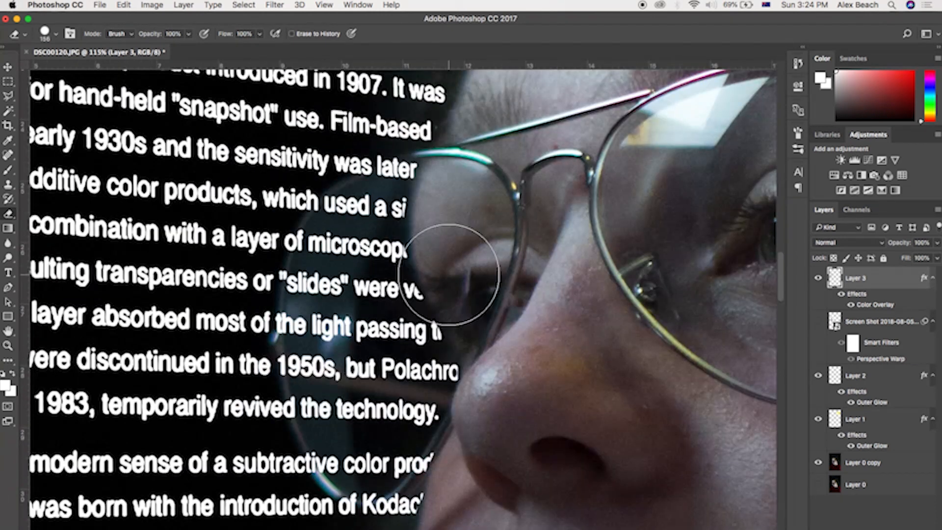
pyautogui.scroll(1, 468, 311)
pyautogui.scroll(-5, 467, 311)
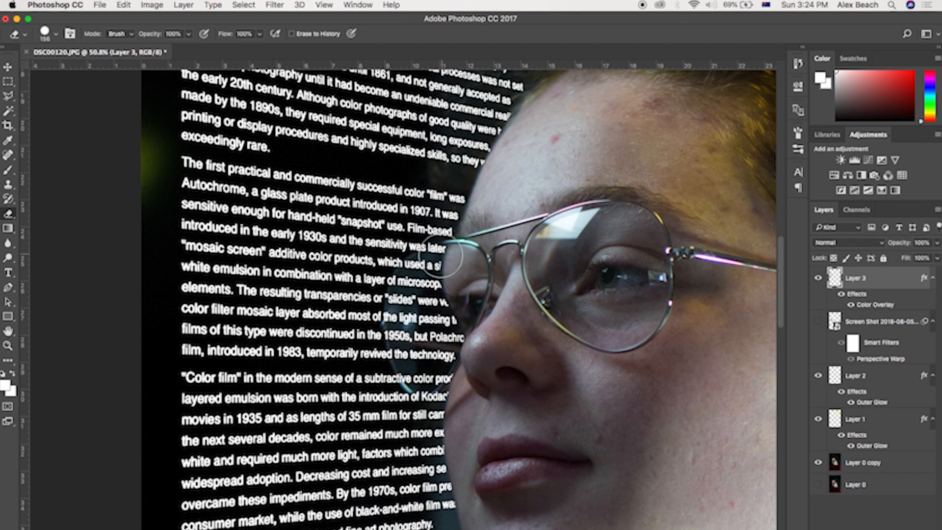
pyautogui.scroll(-2, 444, 277)
pyautogui.scroll(6, 461, 307)
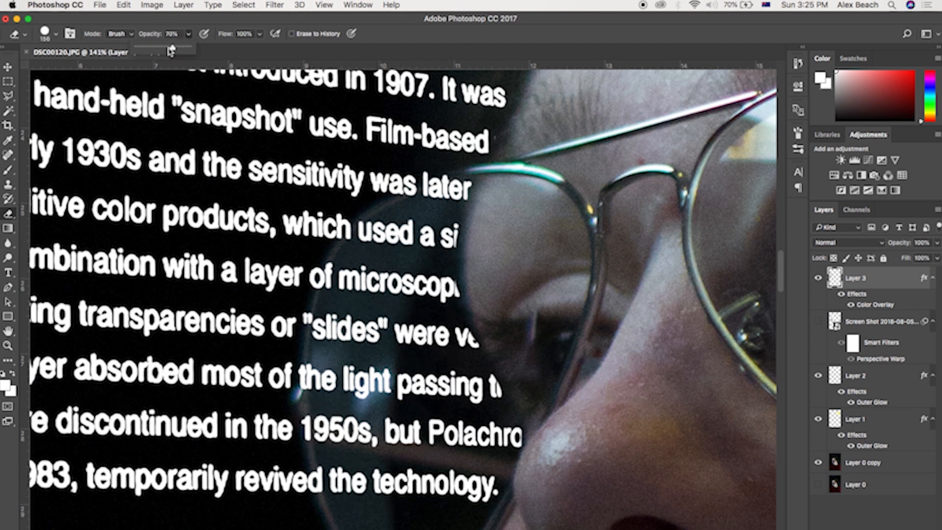
pyautogui.moveTo(156, 55); pyautogui.dragTo(164, 54)
pyautogui.moveTo(393, 255)
pyautogui.mouseDown()
pyautogui.moveTo(387, 294)
pyautogui.moveTo(358, 316)
pyautogui.moveTo(364, 351)
pyautogui.moveTo(430, 450)
pyautogui.moveTo(344, 392)
pyautogui.moveTo(438, 511)
pyautogui.moveTo(505, 333)
pyautogui.moveTo(396, 235)
pyautogui.moveTo(378, 484)
pyautogui.mouseUp()
pyautogui.scroll(-5, 473, 294)
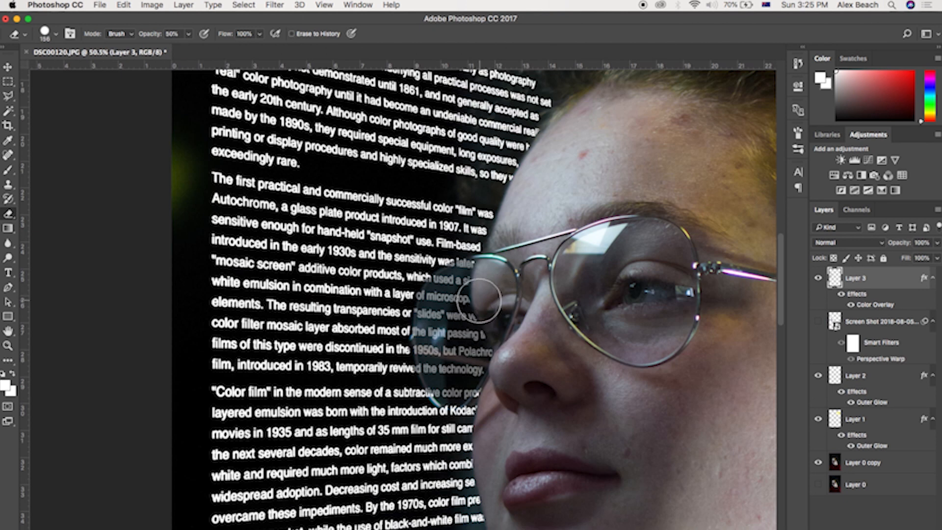
pyautogui.press('super+z')
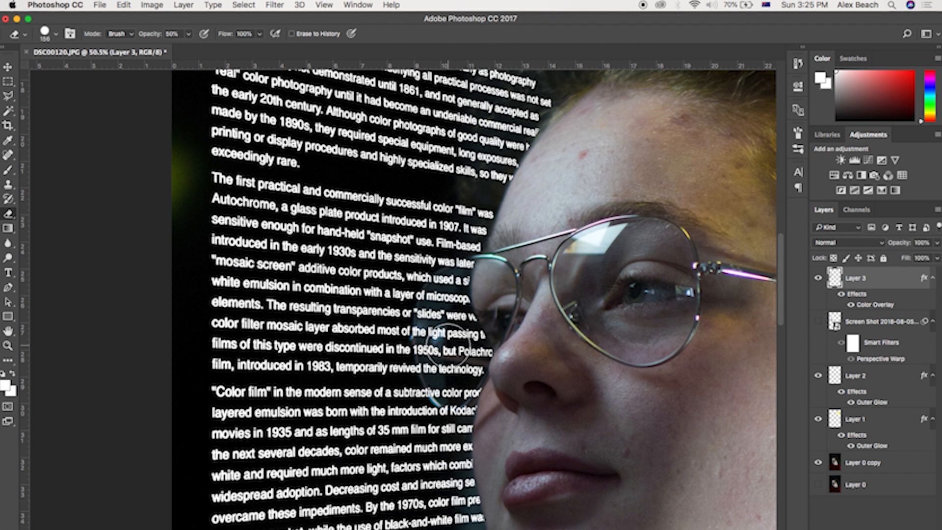
pyautogui.scroll(5, 448, 344)
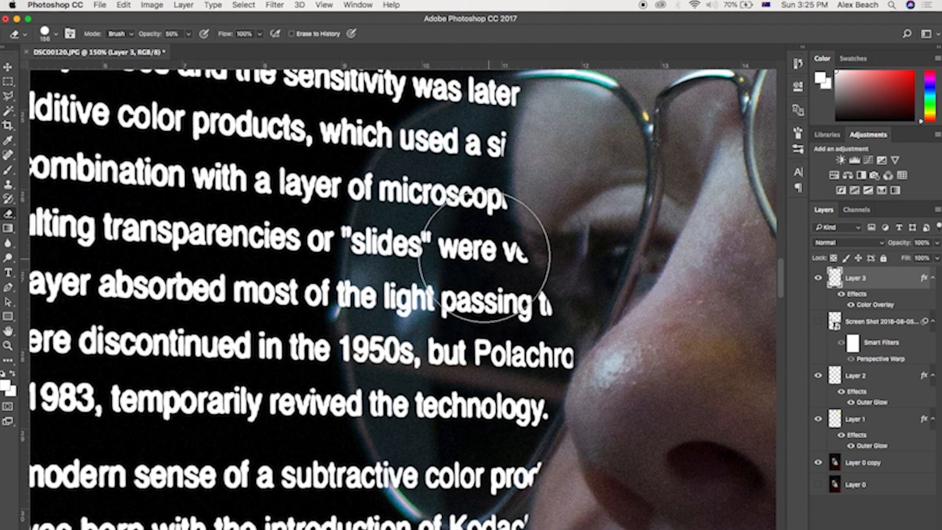
pyautogui.moveTo(485, 257)
pyautogui.mouseDown()
pyautogui.moveTo(441, 203)
pyautogui.moveTo(426, 207)
pyautogui.moveTo(403, 344)
pyautogui.moveTo(422, 402)
pyautogui.moveTo(460, 454)
pyautogui.moveTo(470, 169)
pyautogui.moveTo(454, 184)
pyautogui.mouseUp()
# Step: Set the eraser to a 12 px brush at 100% opacity
pyautogui.scroll(-1, 601, 256)
pyautogui.scroll(-5, 601, 255)
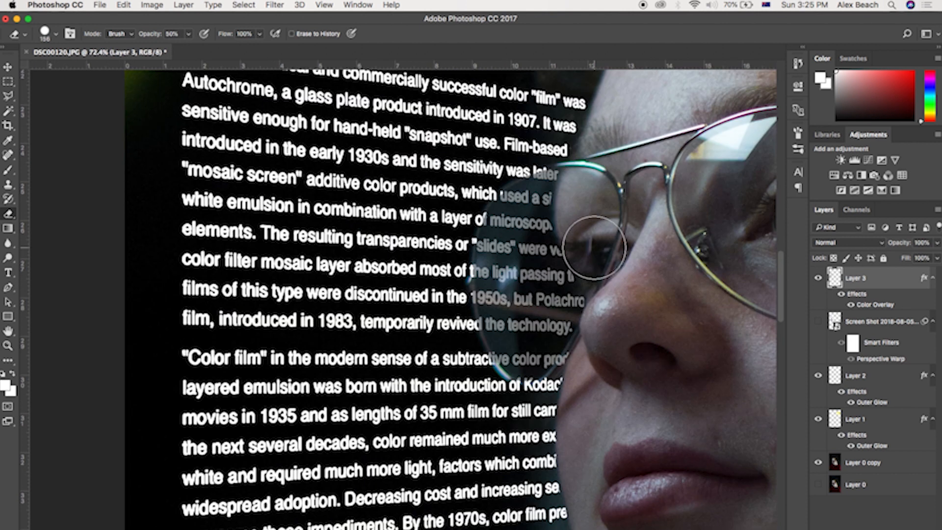
pyautogui.scroll(-2, 408, 337)
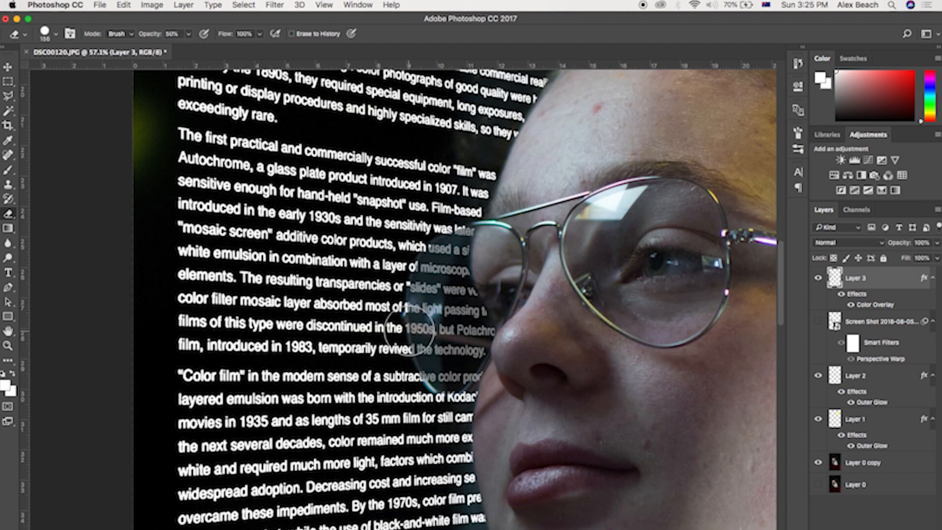
pyautogui.click(54, 39)
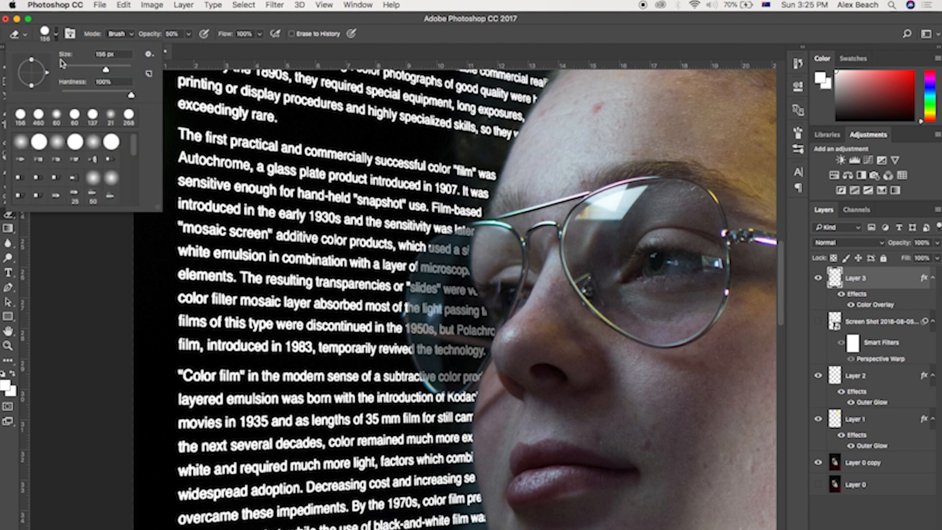
pyautogui.click(65, 69)
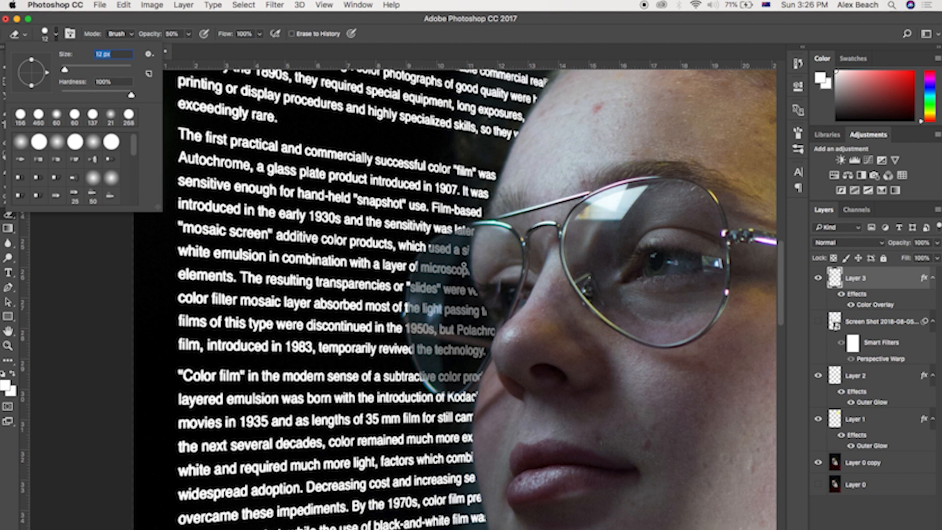
pyautogui.scroll(-2, 444, 275)
pyautogui.scroll(10, 437, 274)
pyautogui.scroll(-4, 348, 218)
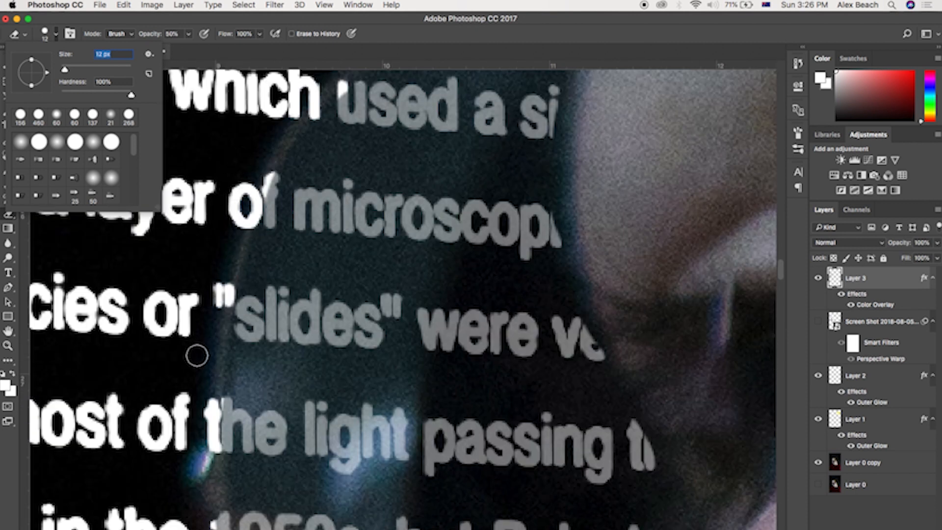
pyautogui.click(188, 34)
pyautogui.moveTo(188, 48); pyautogui.dragTo(320, 56)
# Step: Erase text overlapping the top of the glasses frame, undoing one stray stroke
pyautogui.scroll(5, 572, 204)
pyautogui.hscroll(3, 571, 204)
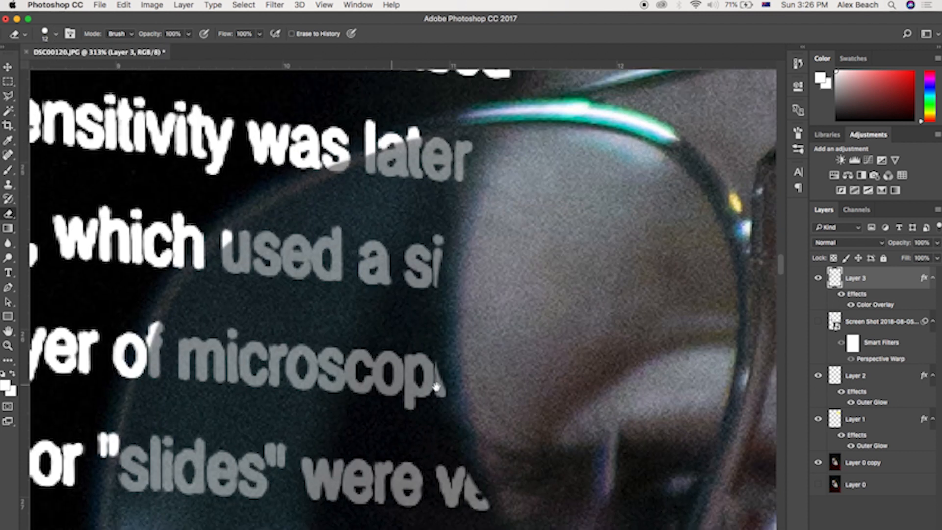
pyautogui.moveTo(468, 153)
pyautogui.mouseDown()
pyautogui.moveTo(397, 160)
pyautogui.moveTo(295, 211)
pyautogui.mouseUp()
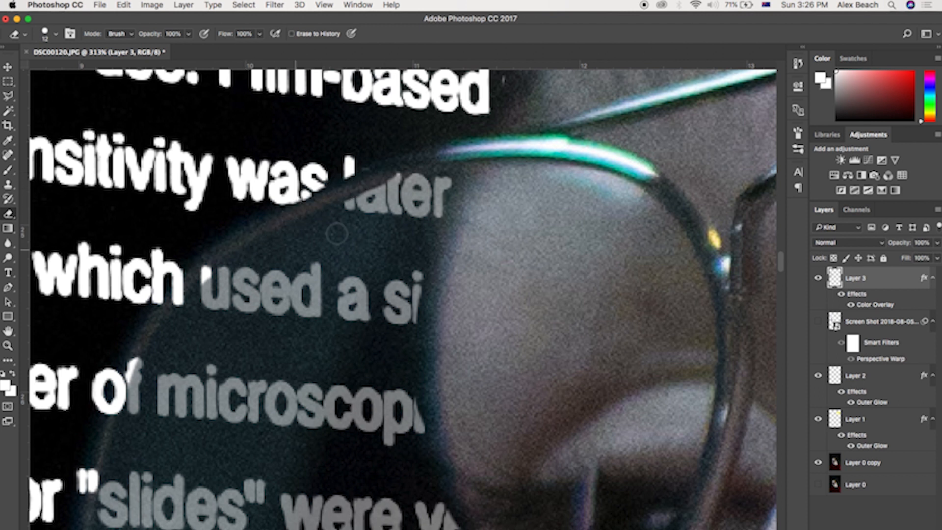
pyautogui.moveTo(205, 266)
pyautogui.mouseDown()
pyautogui.moveTo(156, 299)
pyautogui.moveTo(155, 311)
pyautogui.moveTo(175, 303)
pyautogui.moveTo(187, 355)
pyautogui.mouseUp()
pyautogui.press('super+z')
# Step: Erase more text along the edge of the left lens with the small eraser
pyautogui.scroll(-2, 208, 314)
pyautogui.hscroll(-2, 208, 314)
pyautogui.scroll(-2, 224, 325)
pyautogui.moveTo(224, 325)
pyautogui.mouseDown()
pyautogui.moveTo(212, 381)
pyautogui.moveTo(240, 366)
pyautogui.moveTo(239, 411)
pyautogui.mouseUp()
pyautogui.scroll(-2, 231, 375)
pyautogui.scroll(-3, 246, 383)
pyautogui.moveTo(248, 369)
pyautogui.mouseDown()
pyautogui.moveTo(270, 388)
pyautogui.moveTo(266, 357)
pyautogui.mouseUp()
pyautogui.scroll(-3, 260, 407)
pyautogui.scroll(-4, 277, 329)
pyautogui.scroll(-2, 310, 360)
pyautogui.hscroll(1, 309, 360)
pyautogui.moveTo(277, 322)
pyautogui.mouseDown()
pyautogui.moveTo(350, 379)
pyautogui.moveTo(418, 387)
pyautogui.moveTo(470, 362)
pyautogui.mouseUp()
# Step: Add an Outer Glow of size 5 px to the text layer
pyautogui.scroll(8, 491, 294)
pyautogui.hscroll(5, 491, 294)
pyautogui.press('super+0')
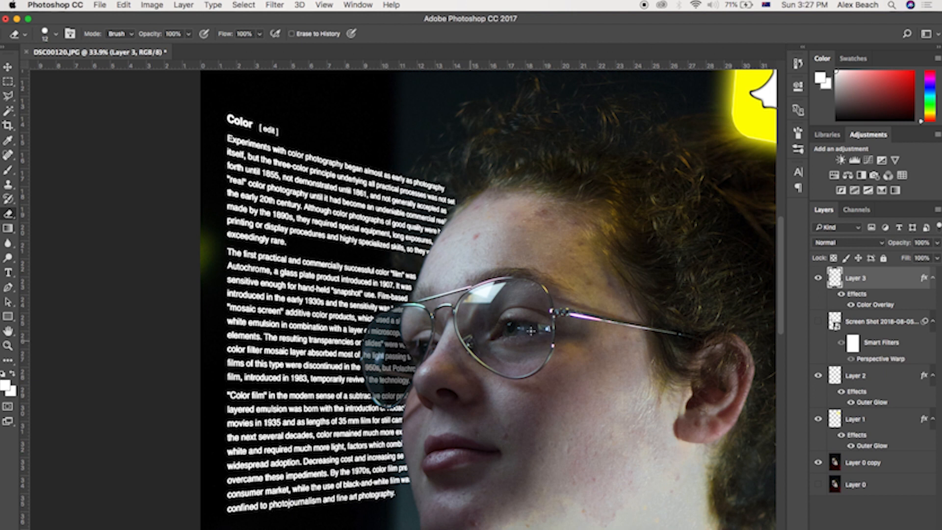
pyautogui.doubleClick(886, 280)
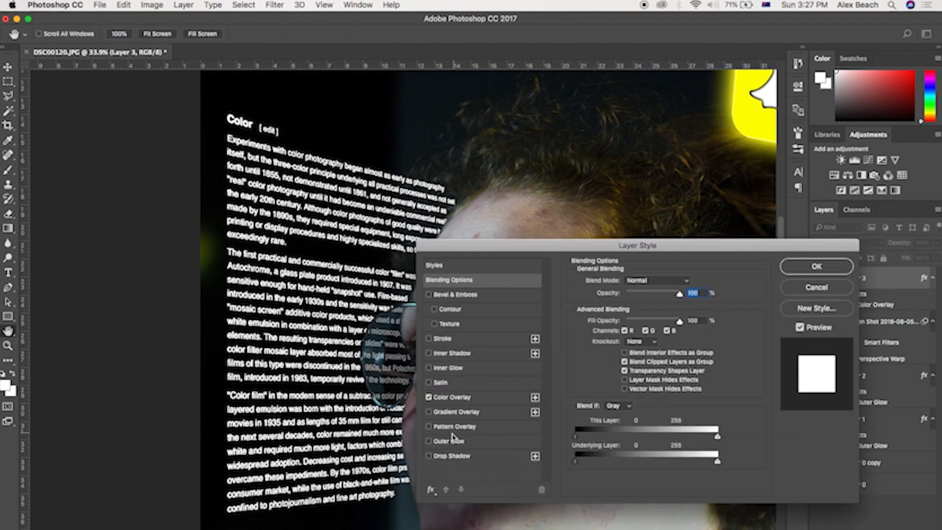
pyautogui.click(430, 441)
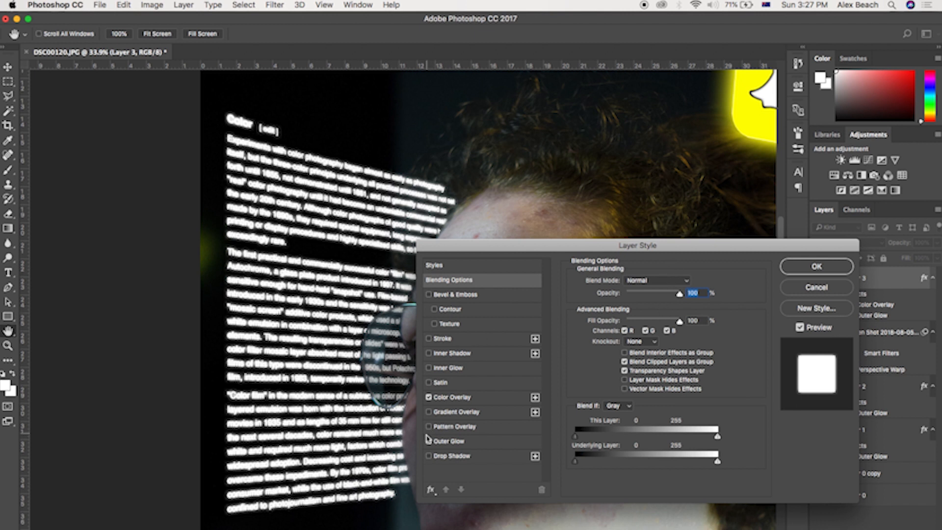
pyautogui.click(445, 441)
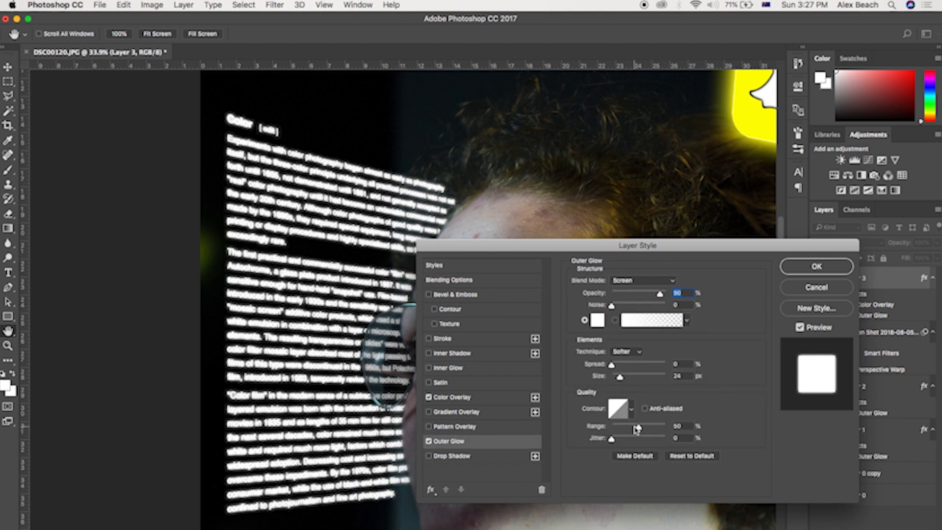
pyautogui.moveTo(620, 380); pyautogui.dragTo(617, 384)
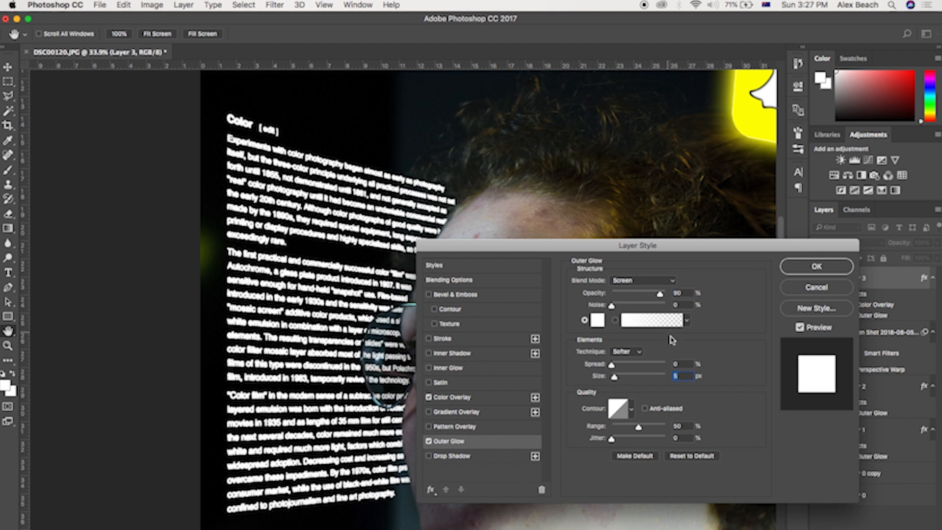
pyautogui.click(819, 271)
# Step: Switch to Safari and search Google Images for trademe
pyautogui.press('e')
pyautogui.scroll(-3, 505, 328)
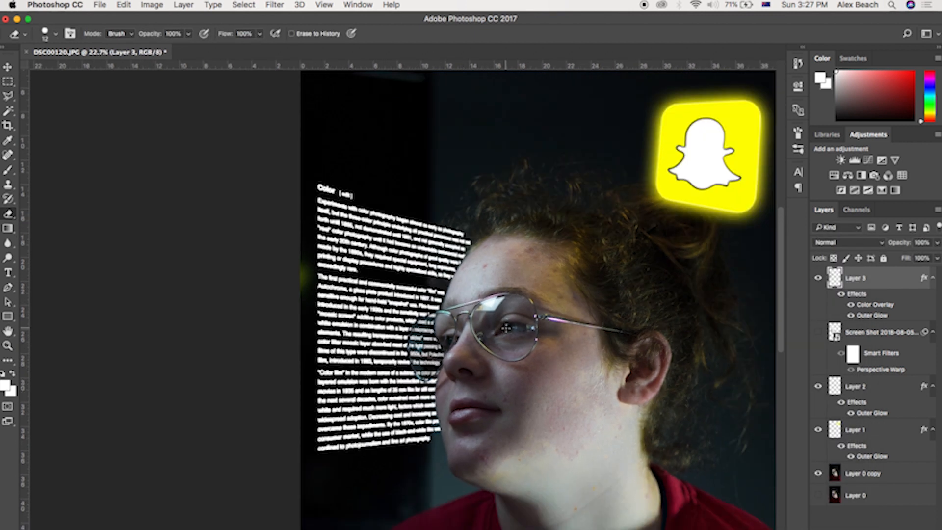
pyautogui.scroll(-3, 506, 327)
pyautogui.scroll(2, 505, 328)
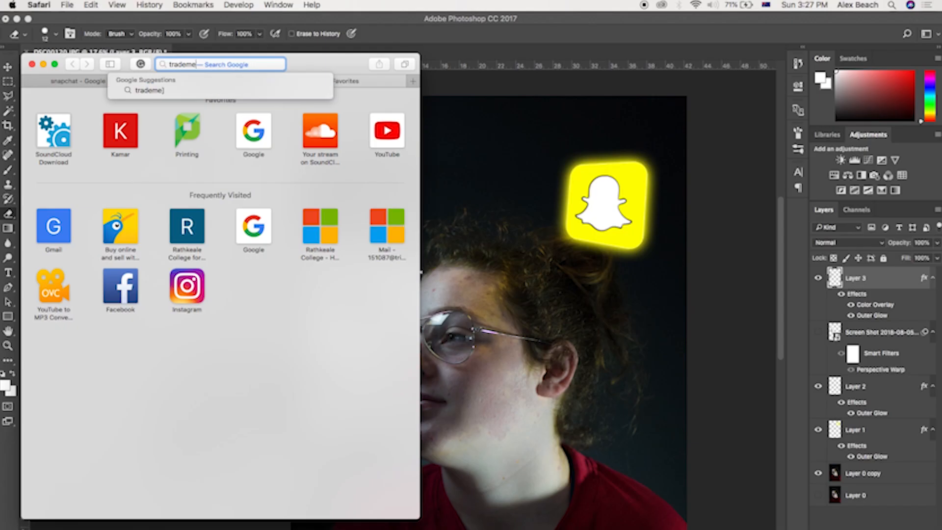
pyautogui.press('Return')
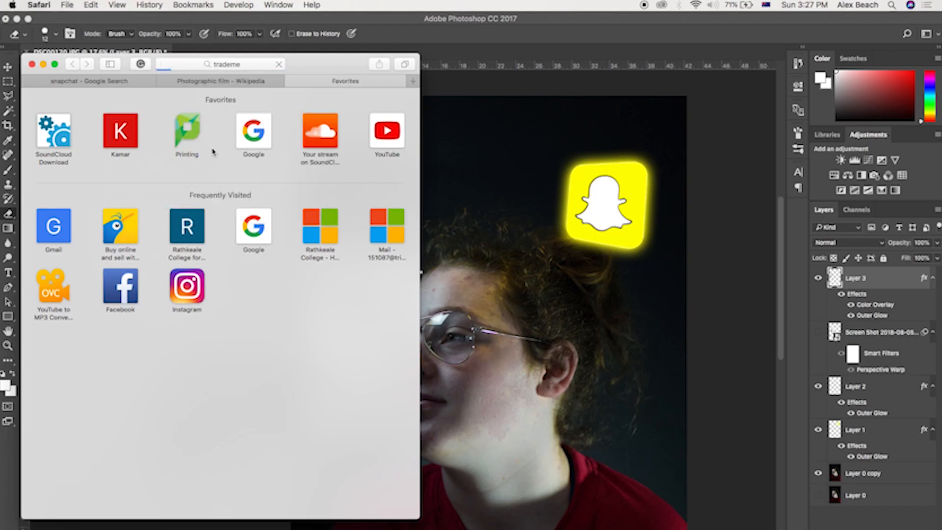
pyautogui.click(154, 143)
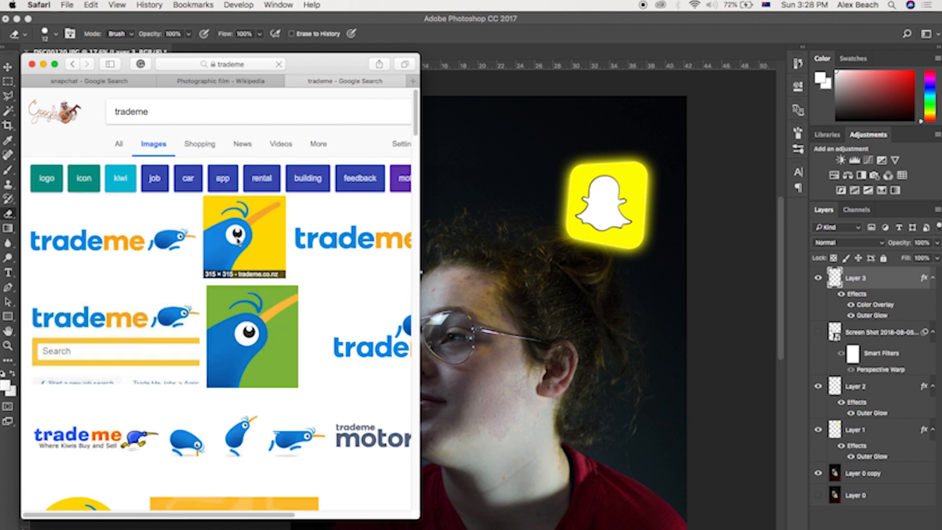
# Step: Drag the Trade Me kiwi icon into the document and scale it up above the text block
pyautogui.click(245, 249)
pyautogui.moveTo(113, 324)
pyautogui.mouseDown()
pyautogui.moveTo(289, 329)
pyautogui.moveTo(493, 228)
pyautogui.moveTo(422, 192)
pyautogui.moveTo(391, 193)
pyautogui.mouseUp()
pyautogui.press('v')
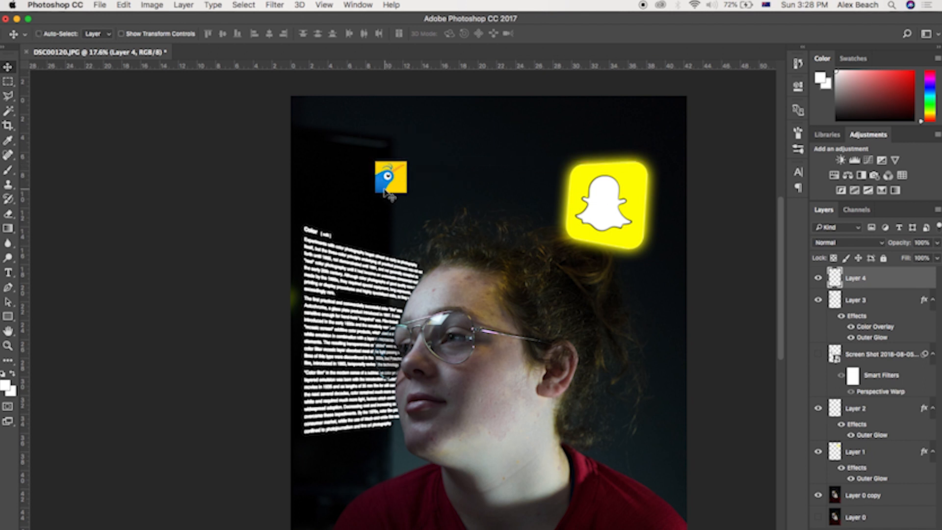
pyautogui.press('super+t')
pyautogui.moveTo(408, 159); pyautogui.dragTo(429, 179)
pyautogui.click(524, 34)
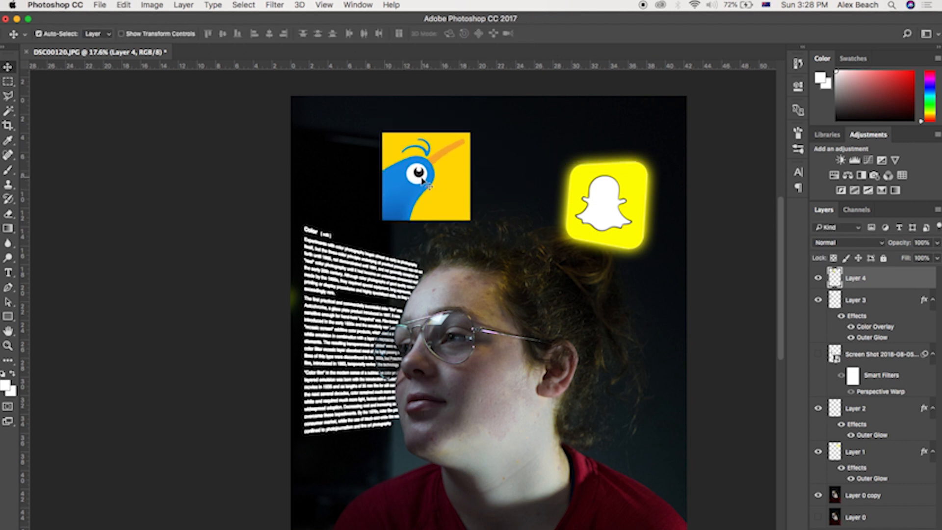
# Step: Select the kiwi's blue body with the Magic Wand, then copy and paste it onto a new layer
pyautogui.scroll(-3, 401, 188)
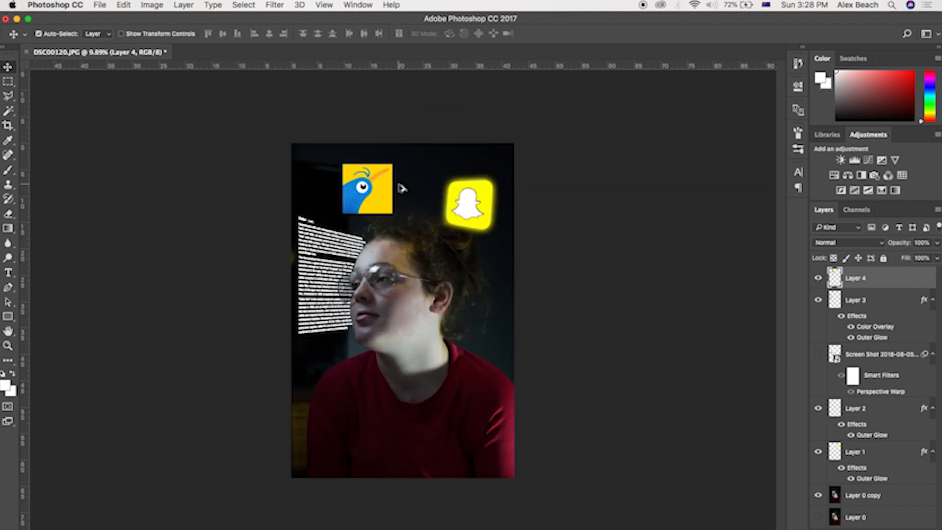
pyautogui.scroll(10, 402, 188)
pyautogui.scroll(-2, 528, 262)
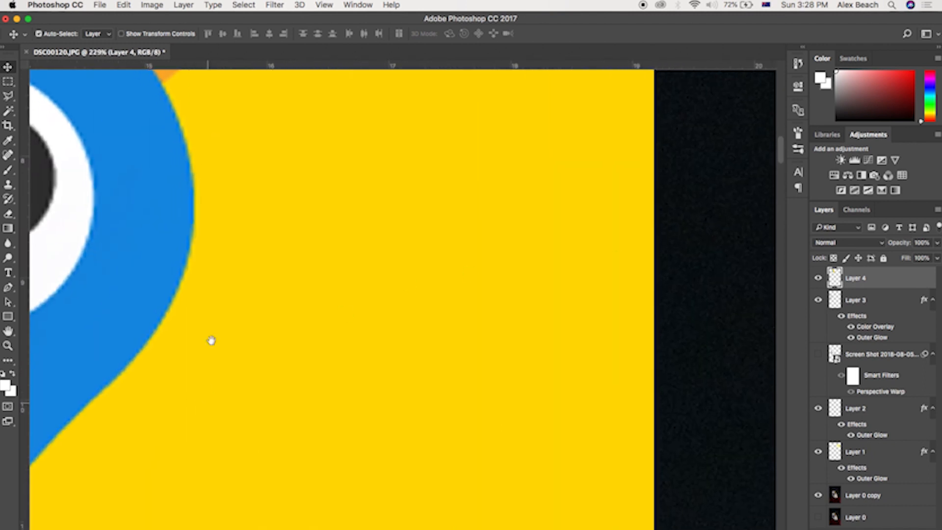
pyautogui.moveTo(211, 340); pyautogui.dragTo(249, 139)
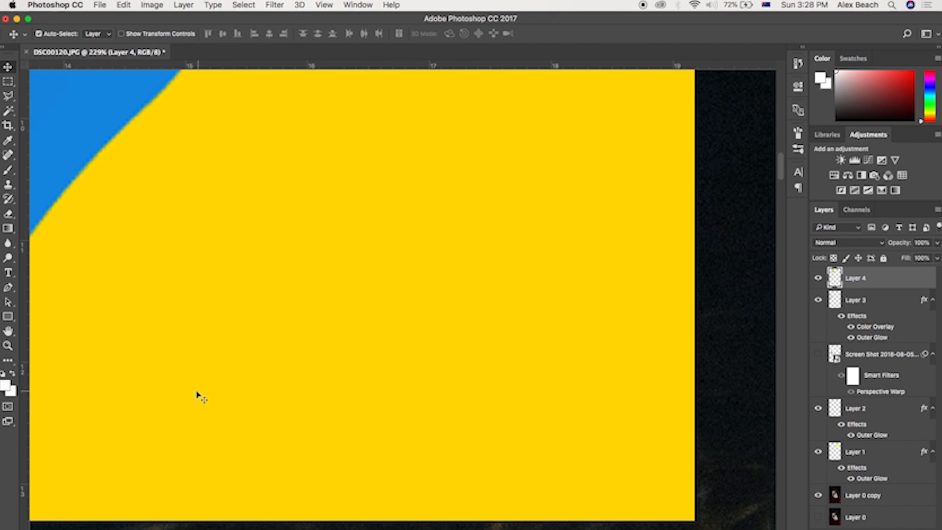
pyautogui.hscroll(-10, 124, 353)
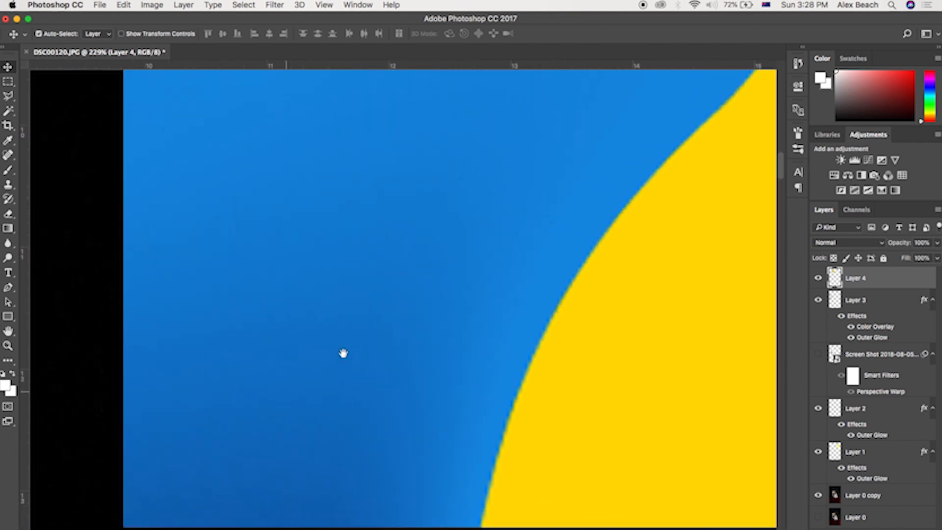
pyautogui.scroll(-5, 280, 375)
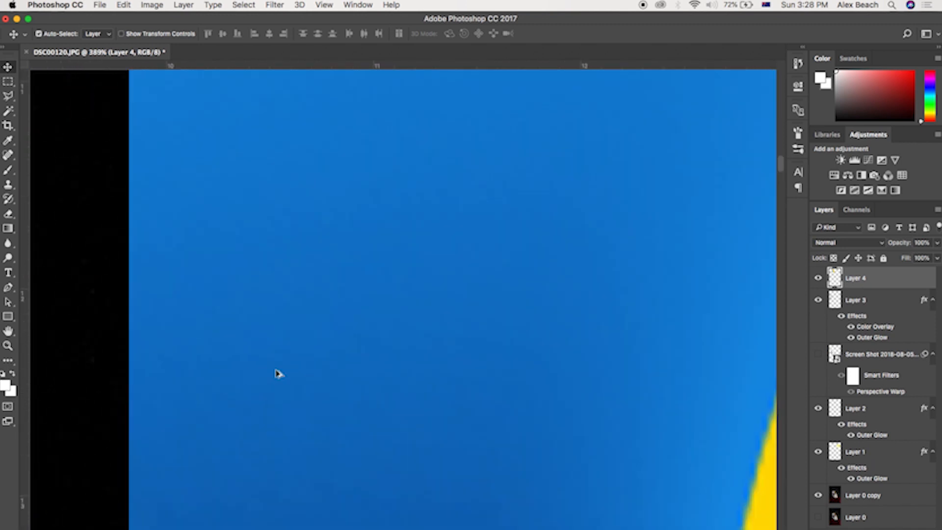
pyautogui.scroll(-1, 279, 375)
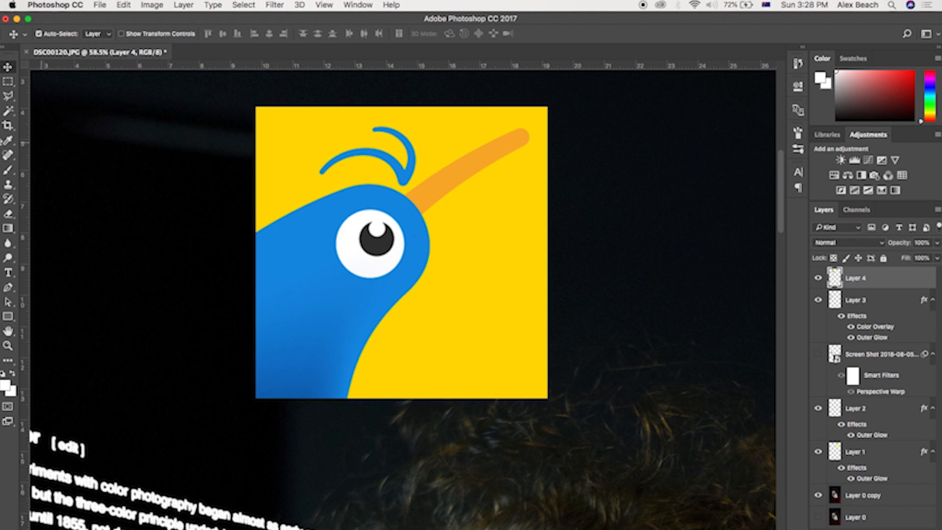
pyautogui.click(8, 111)
pyautogui.click(311, 328)
pyautogui.press('super+c')
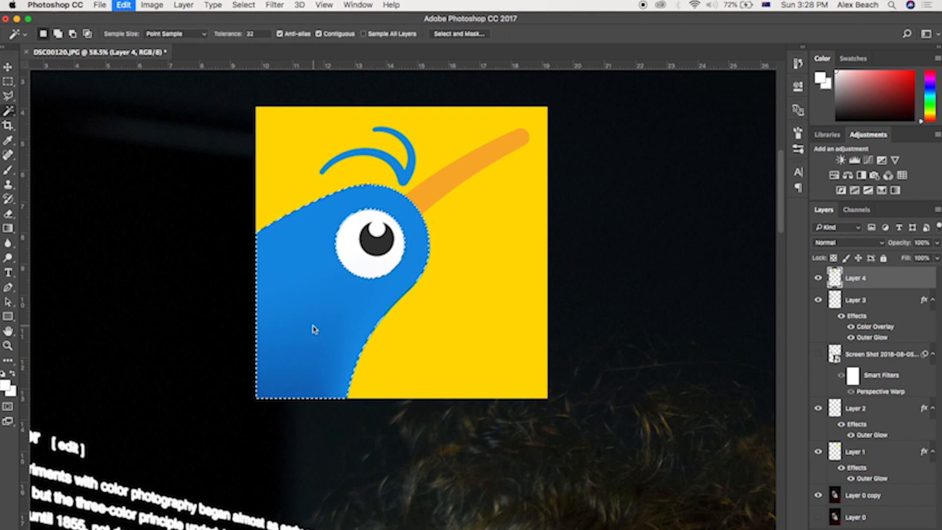
pyautogui.press('super+v')
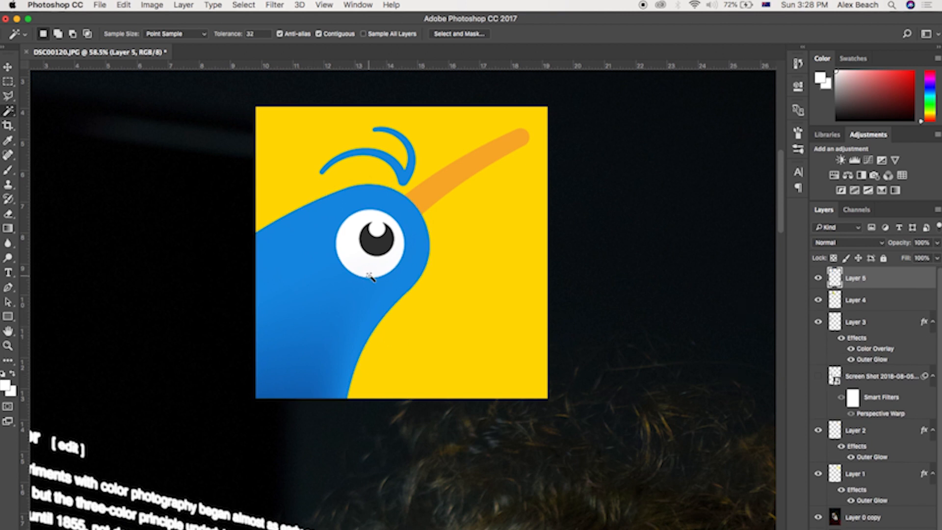
# Step: Give the pasted kiwi body layer an Outer Glow coloured #138bde, sampled from the kiwi's blue
pyautogui.press('v')
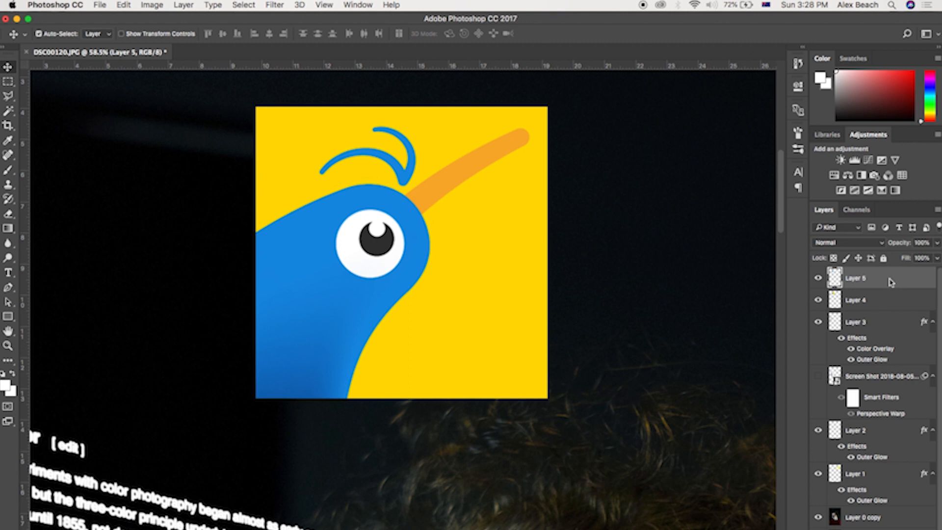
pyautogui.doubleClick(891, 283)
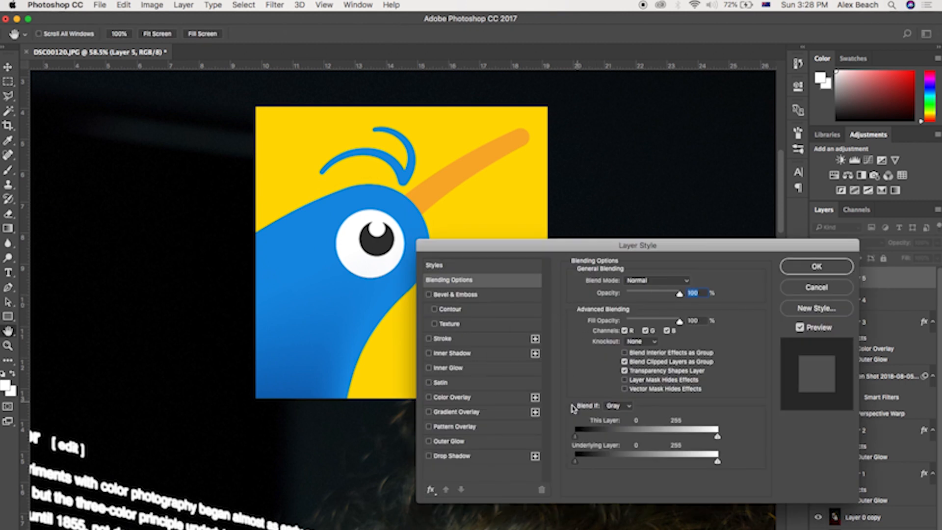
pyautogui.click(465, 442)
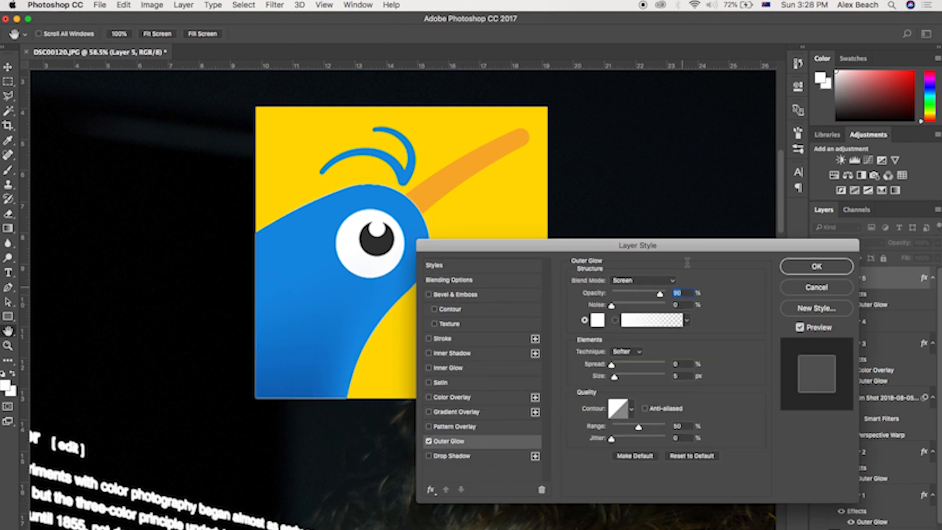
pyautogui.click(627, 377)
pyautogui.click(598, 321)
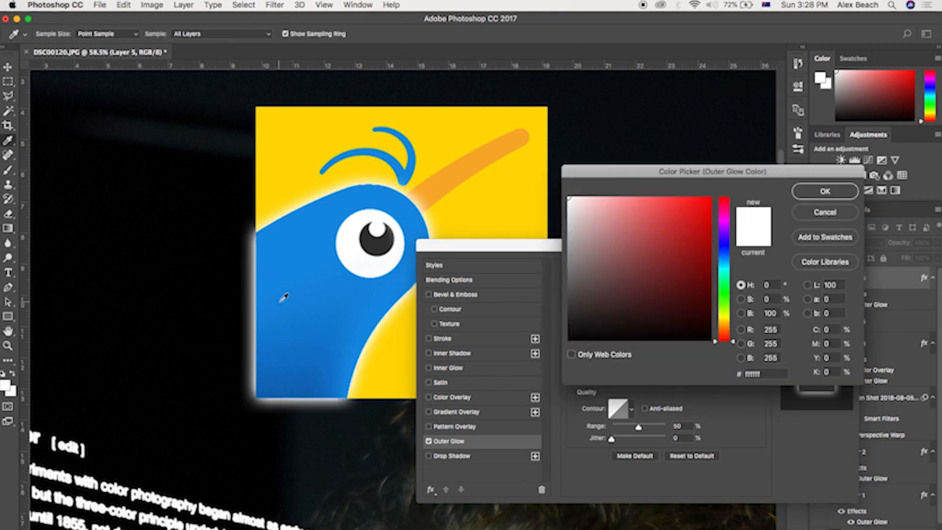
pyautogui.click(283, 297)
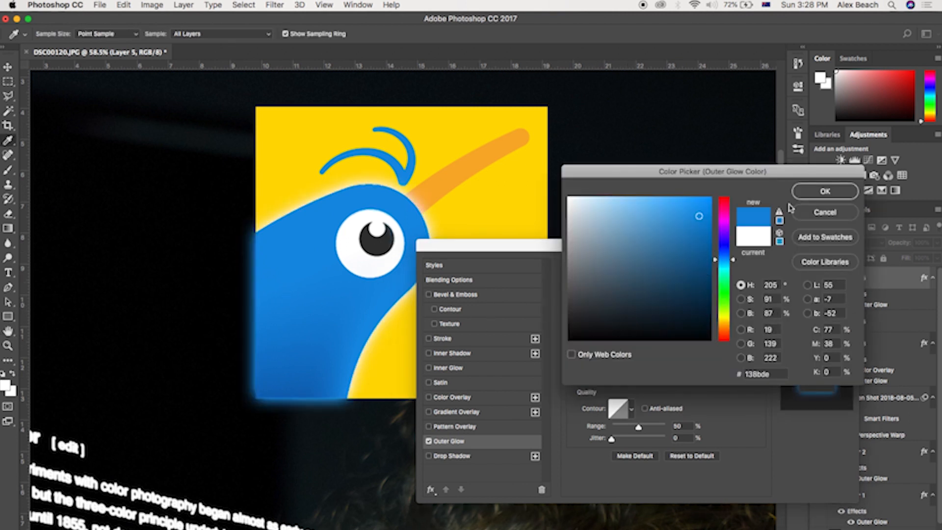
pyautogui.click(822, 196)
pyautogui.click(812, 266)
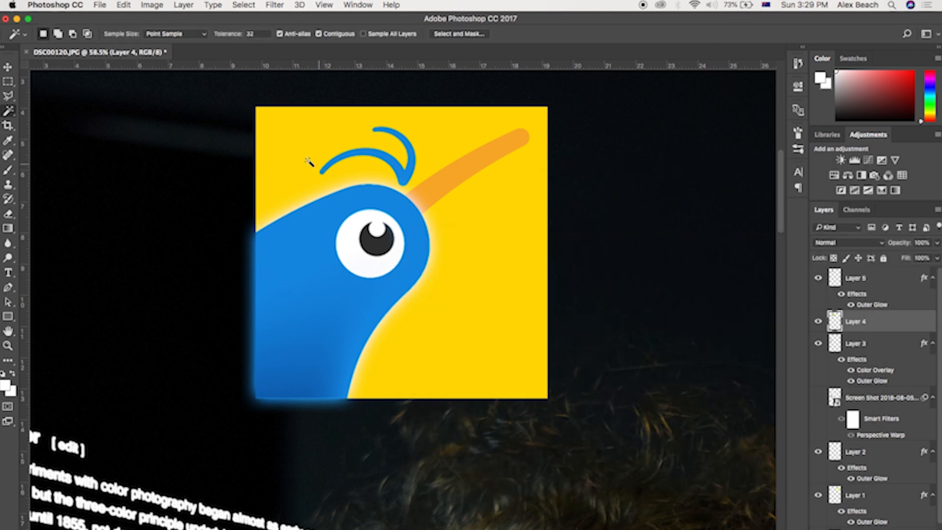
# Step: Select the kiwi icon's yellow background with the Magic Wand and copy it onto its own new layer
pyautogui.click(289, 157)
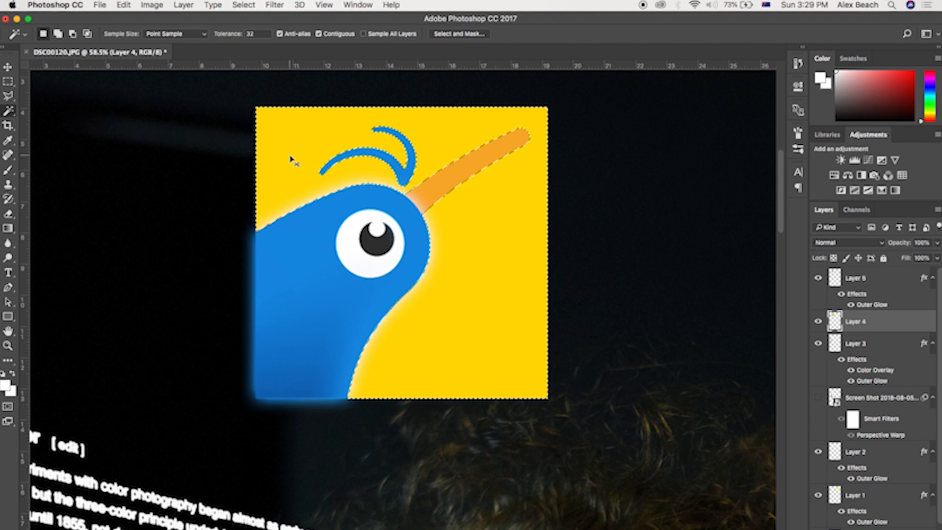
pyautogui.press('super+j')
pyautogui.press('v')
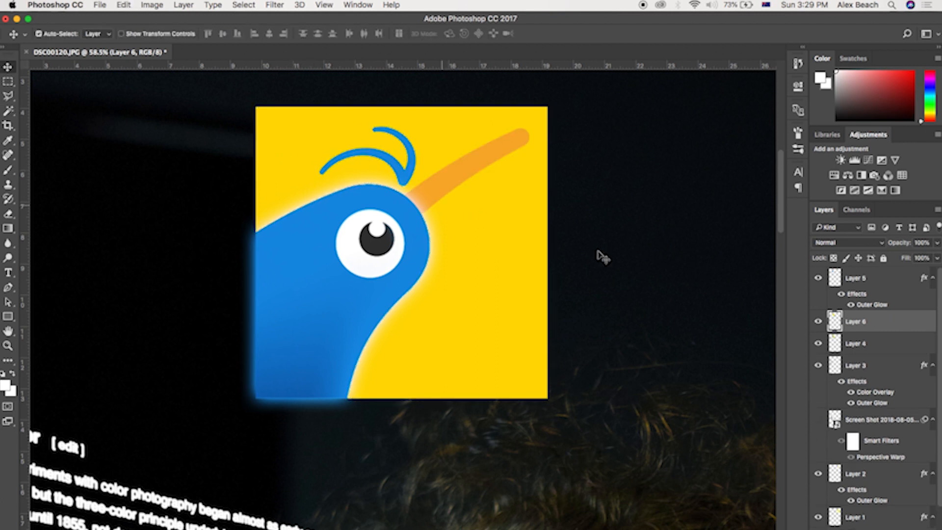
# Step: Give the new yellow layer an Outer Glow whose colour is sampled from the icon's yellow background
pyautogui.doubleClick(897, 323)
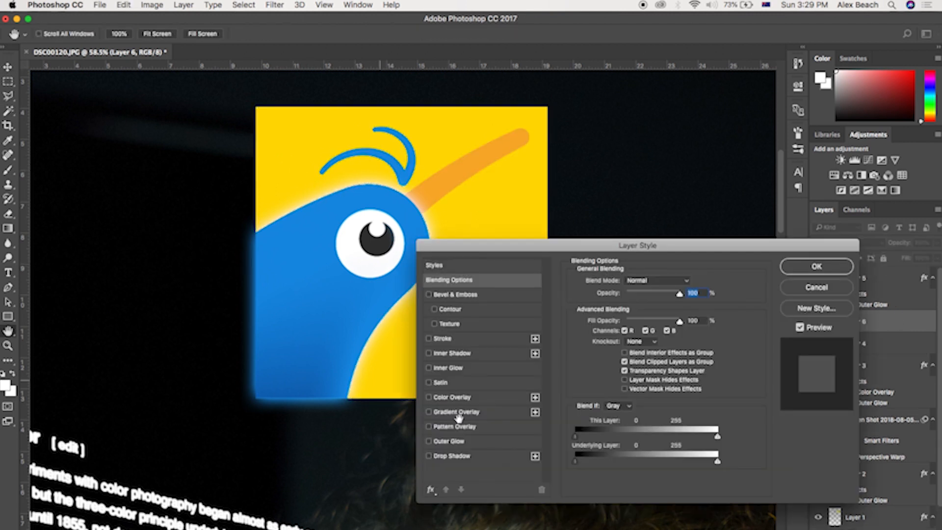
pyautogui.click(449, 441)
pyautogui.click(599, 320)
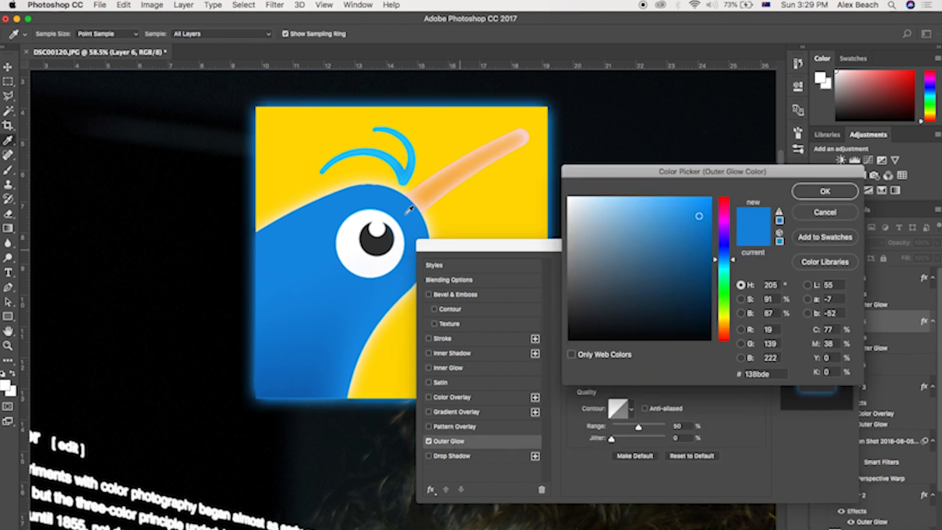
pyautogui.click(310, 165)
pyautogui.click(825, 191)
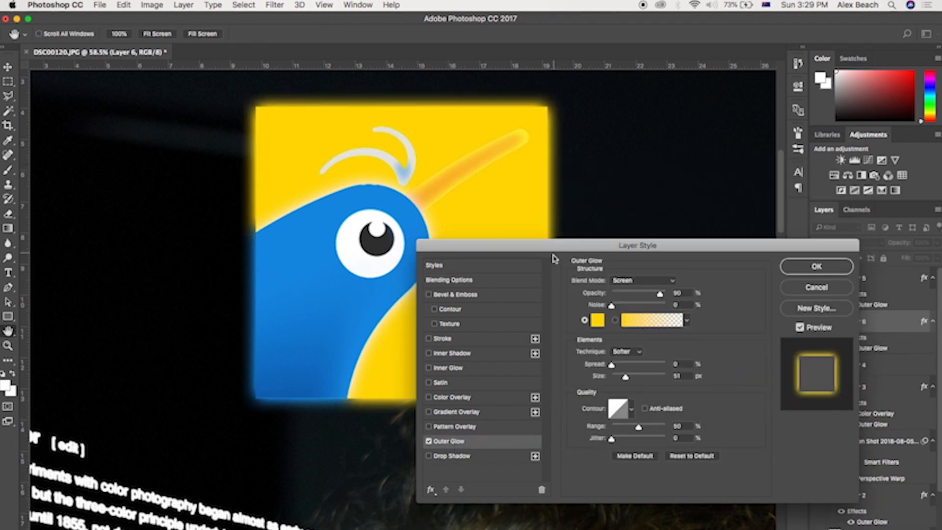
pyautogui.click(817, 266)
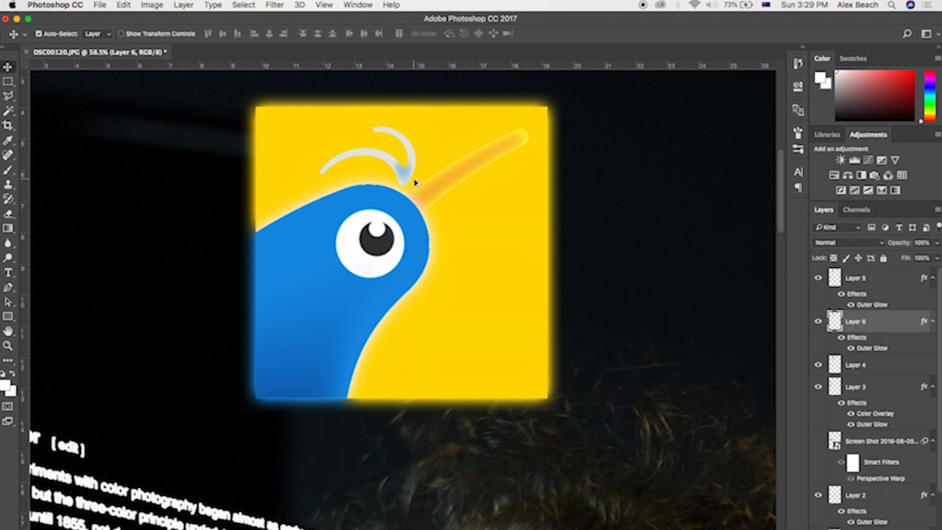
# Step: Add a new empty layer and move it to the top of the layer stack
pyautogui.scroll(-6, 414, 183)
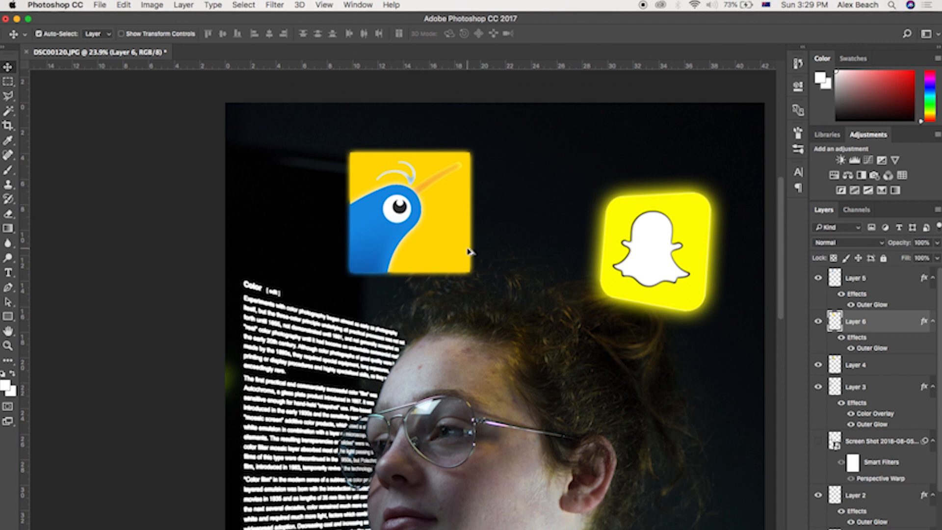
pyautogui.scroll(-3, 469, 252)
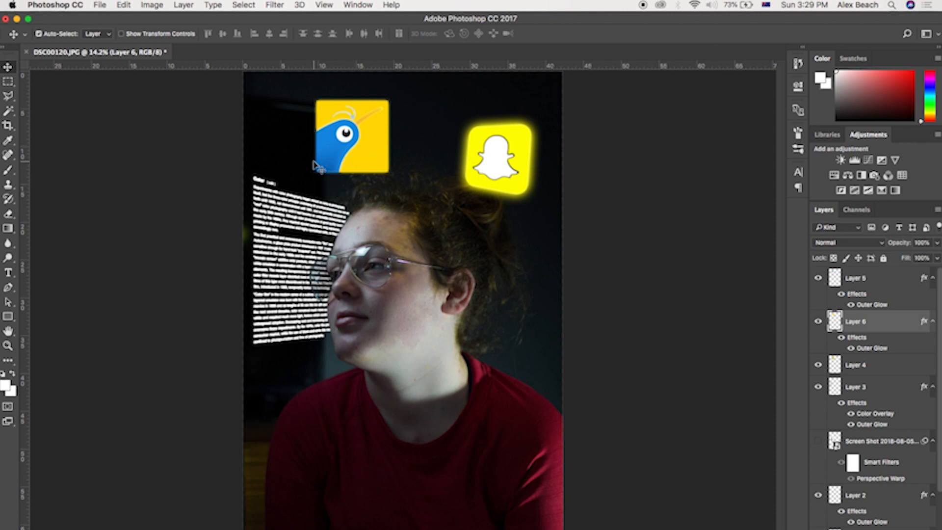
pyautogui.scroll(-2, 311, 162)
pyautogui.scroll(7, 311, 162)
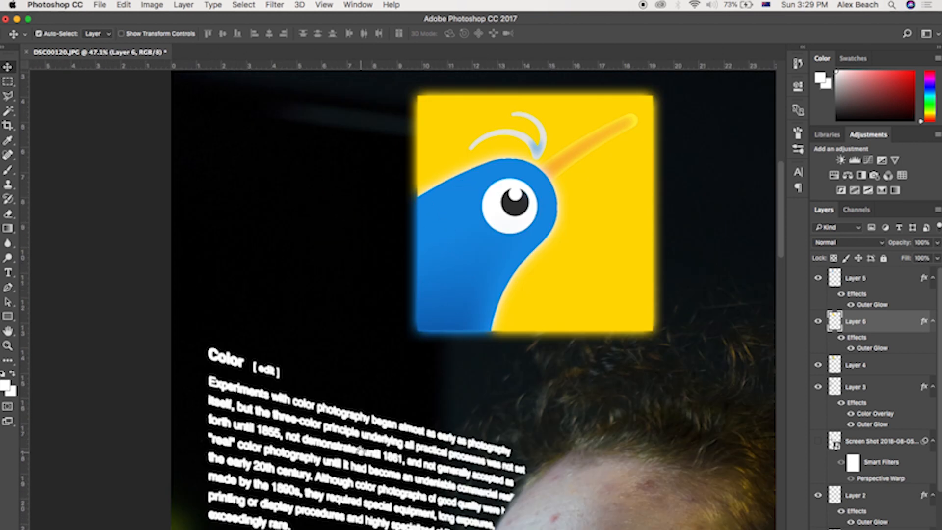
pyautogui.scroll(-5, 360, 453)
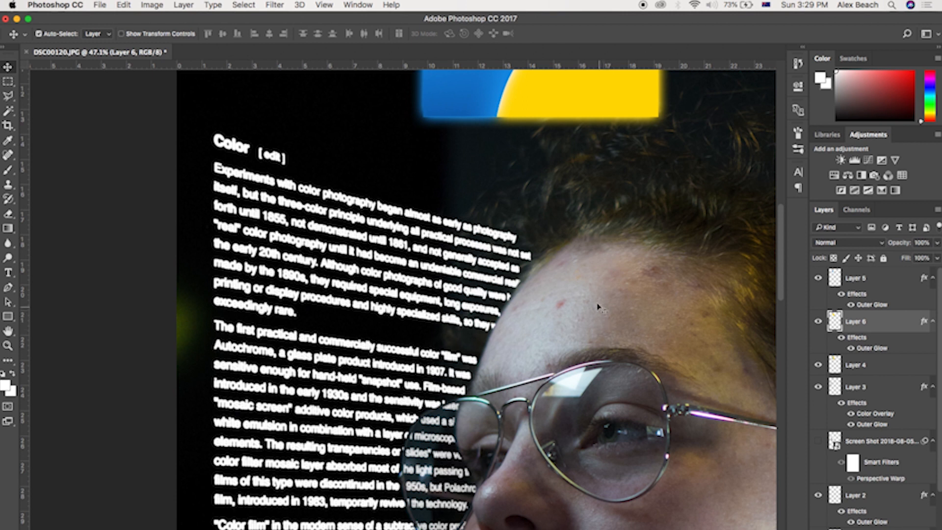
pyautogui.scroll(-5, 442, 317)
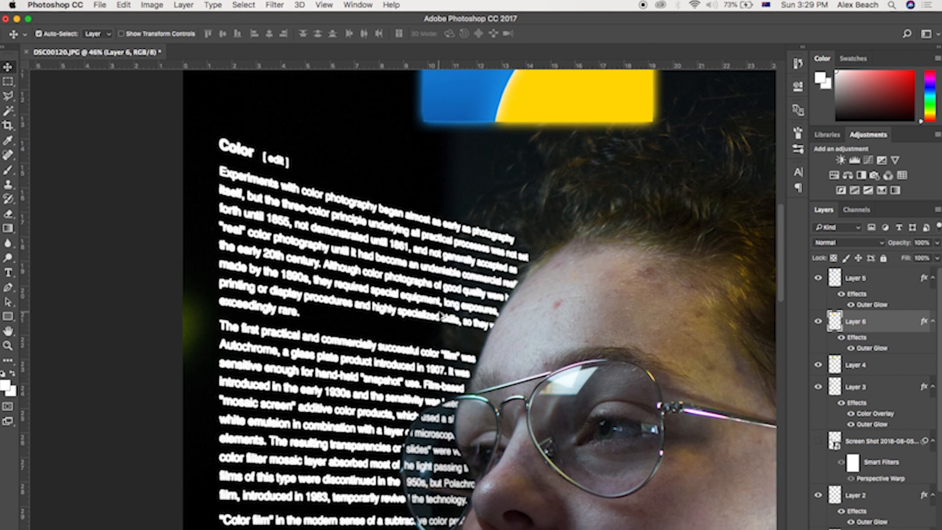
pyautogui.scroll(3, 384, 309)
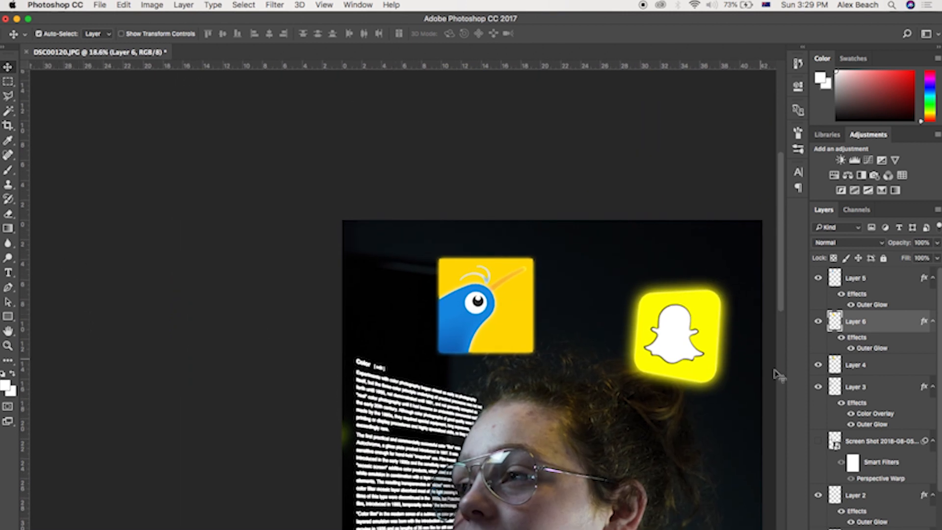
pyautogui.click(913, 529)
pyautogui.moveTo(855, 323); pyautogui.dragTo(853, 276)
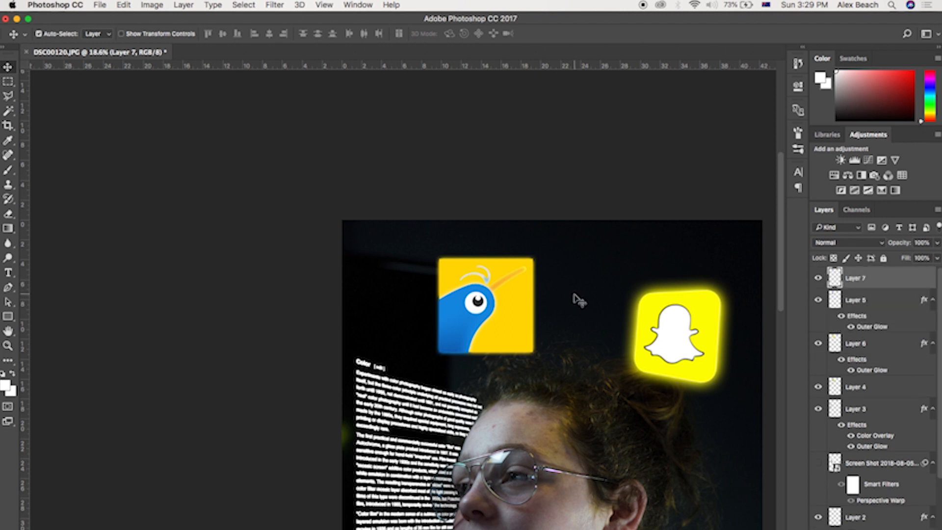
# Step: Try brushing a soft glow in the kiwi's sampled blue beside the icon with a 1040 px brush at 10% opacity
pyautogui.click(9, 169)
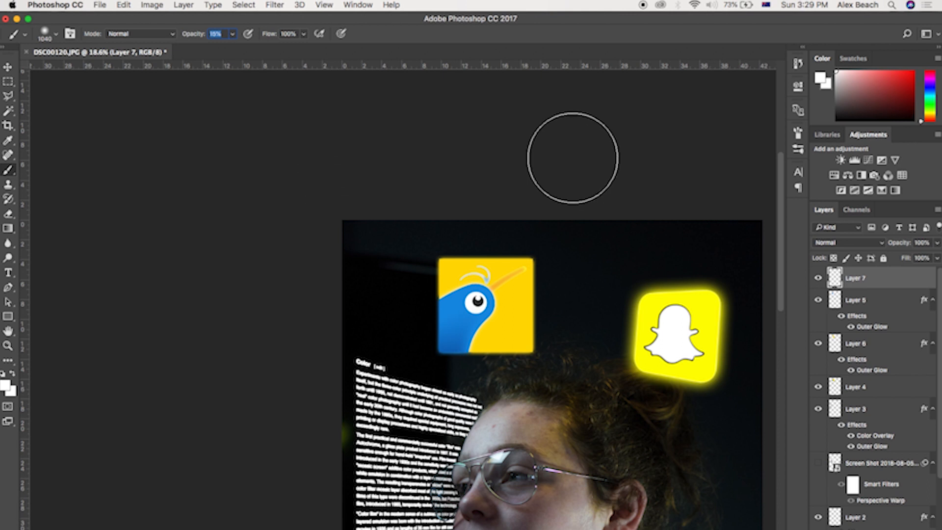
pyautogui.click(851, 94)
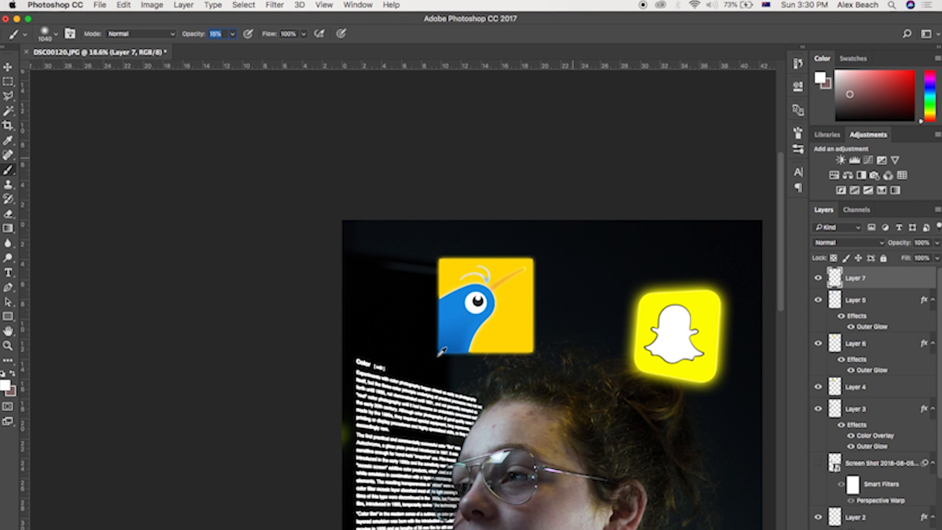
pyautogui.keyDown('alt'); pyautogui.click(456, 320); pyautogui.keyUp('alt')
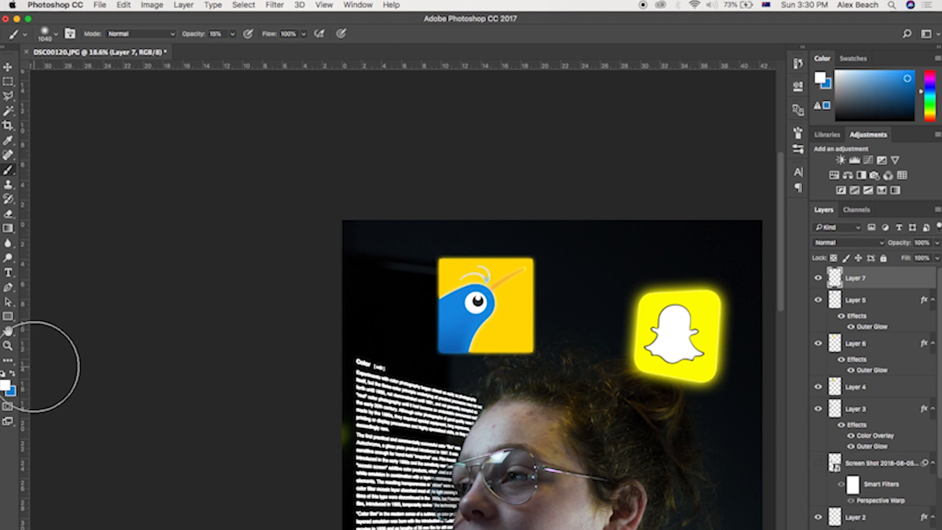
pyautogui.click(13, 376)
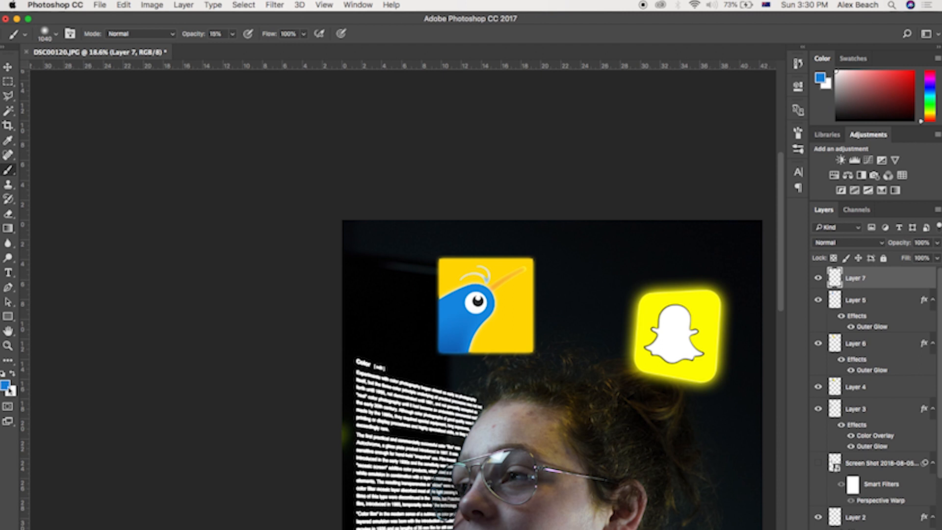
pyautogui.moveTo(387, 330)
pyautogui.mouseDown()
pyautogui.moveTo(478, 313)
pyautogui.moveTo(529, 353)
pyautogui.mouseUp()
pyautogui.press('super+z')
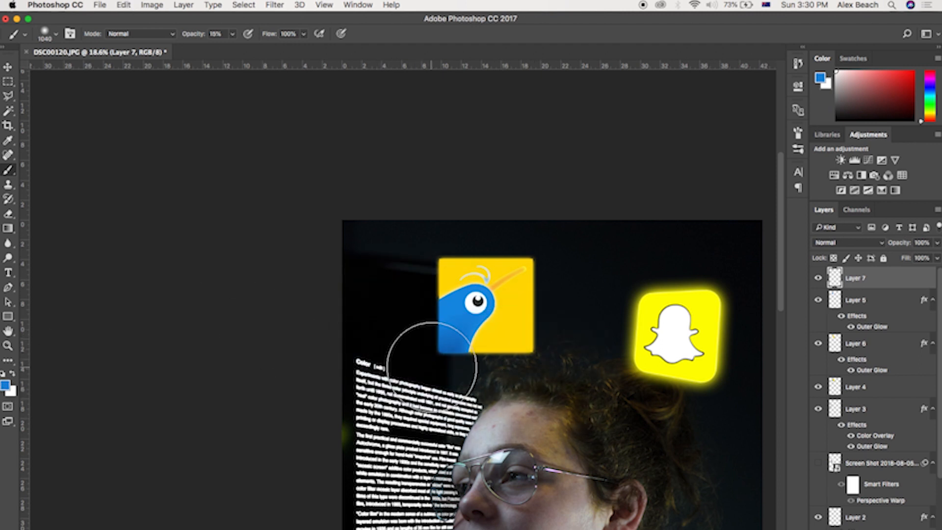
pyautogui.moveTo(856, 281); pyautogui.dragTo(854, 321)
pyautogui.moveTo(493, 291)
pyautogui.mouseDown()
pyautogui.moveTo(422, 284)
pyautogui.moveTo(520, 319)
pyautogui.moveTo(543, 300)
pyautogui.mouseUp()
pyautogui.press('super+z')
pyautogui.moveTo(874, 321); pyautogui.dragTo(874, 387)
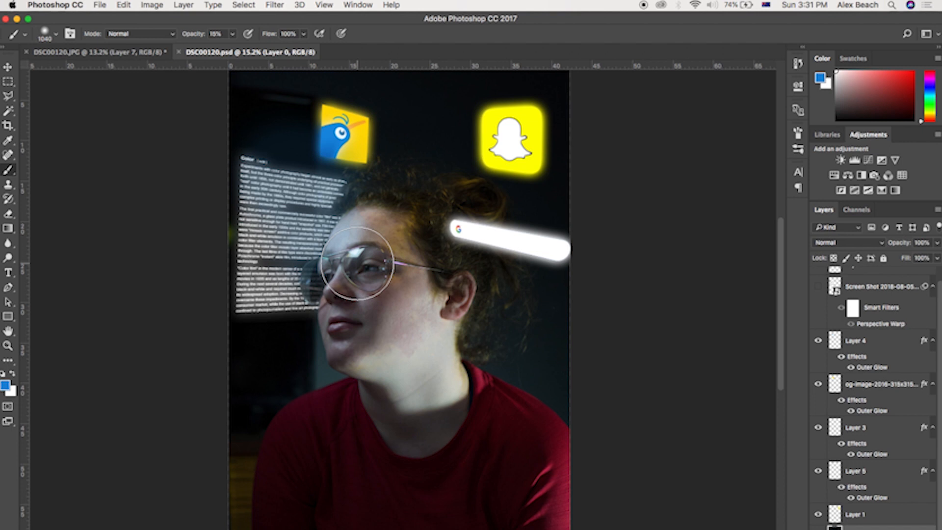
# Step: Zoom in and out to inspect the composite around the face, glasses and text
pyautogui.scroll(-5, 295, 280)
pyautogui.scroll(10, 295, 280)
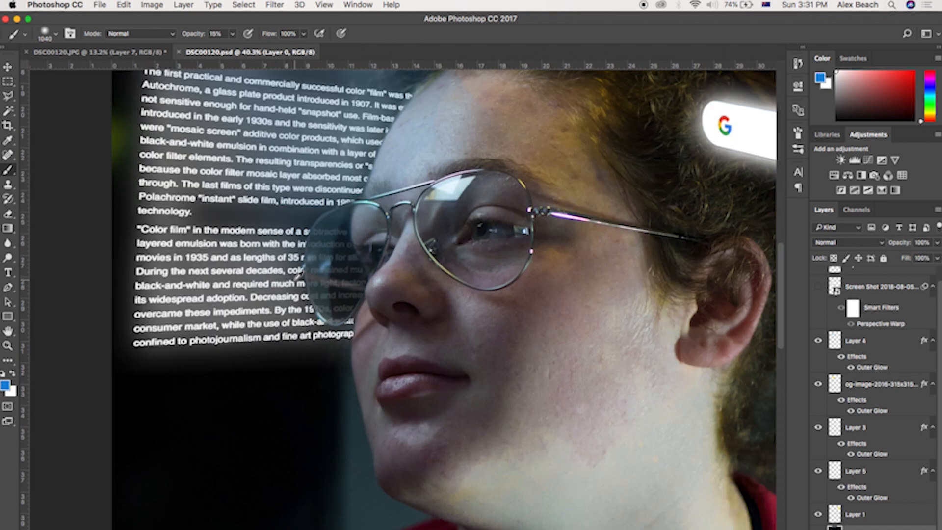
pyautogui.scroll(8, 299, 275)
pyautogui.scroll(-5, 266, 232)
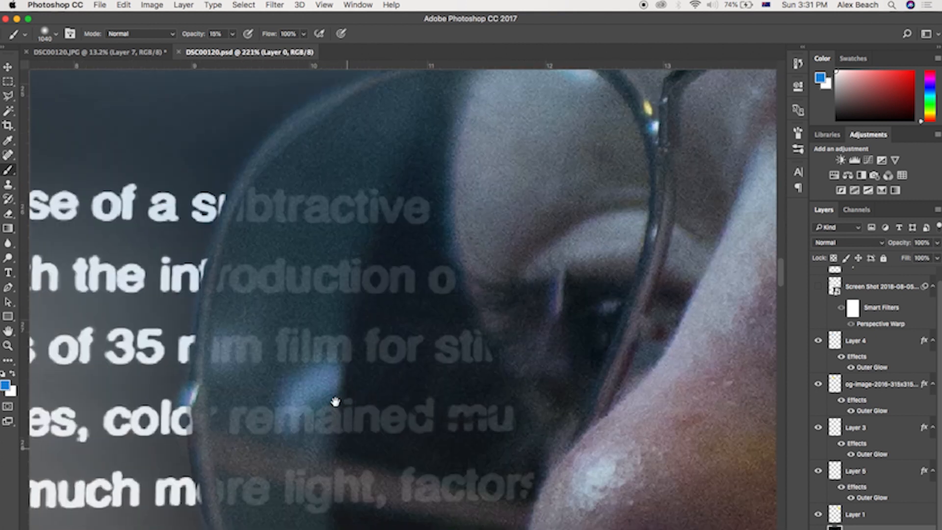
pyautogui.scroll(-11, 368, 280)
pyautogui.scroll(5, 375, 276)
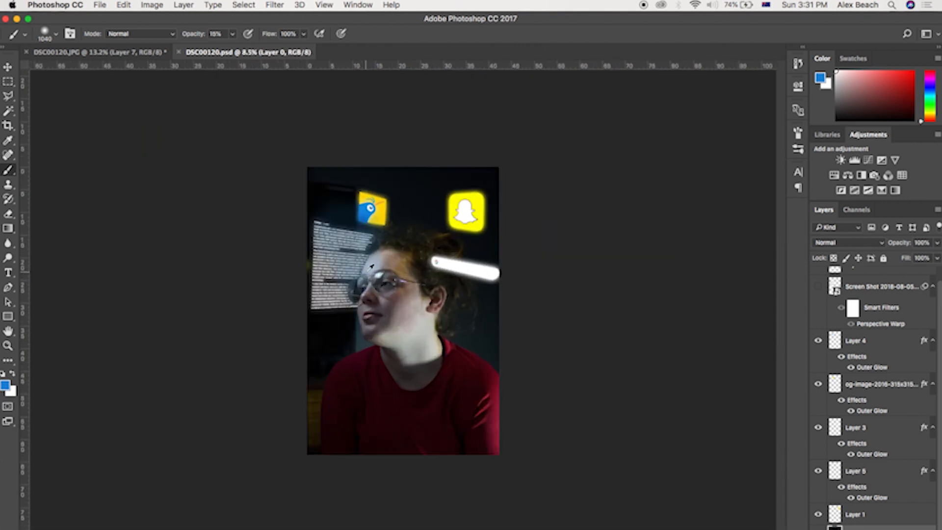